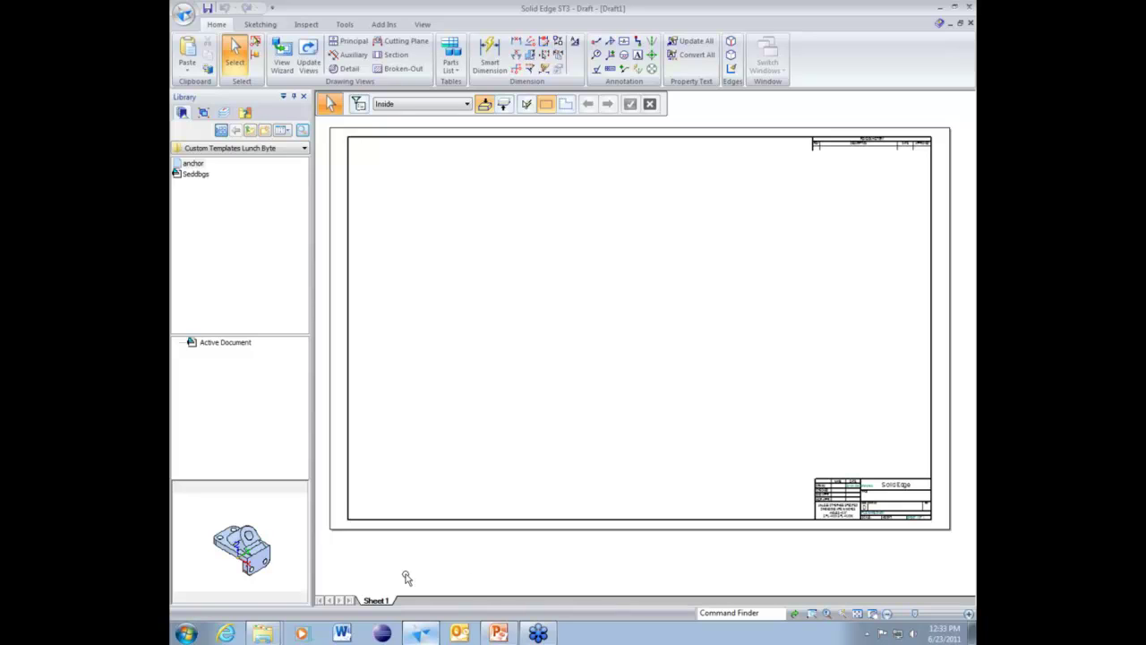
# Open Sheet Setup for Sheet 1, keep D-Sheet as its background, and view the sheet size settings.
pyautogui.rightClick(387, 606)
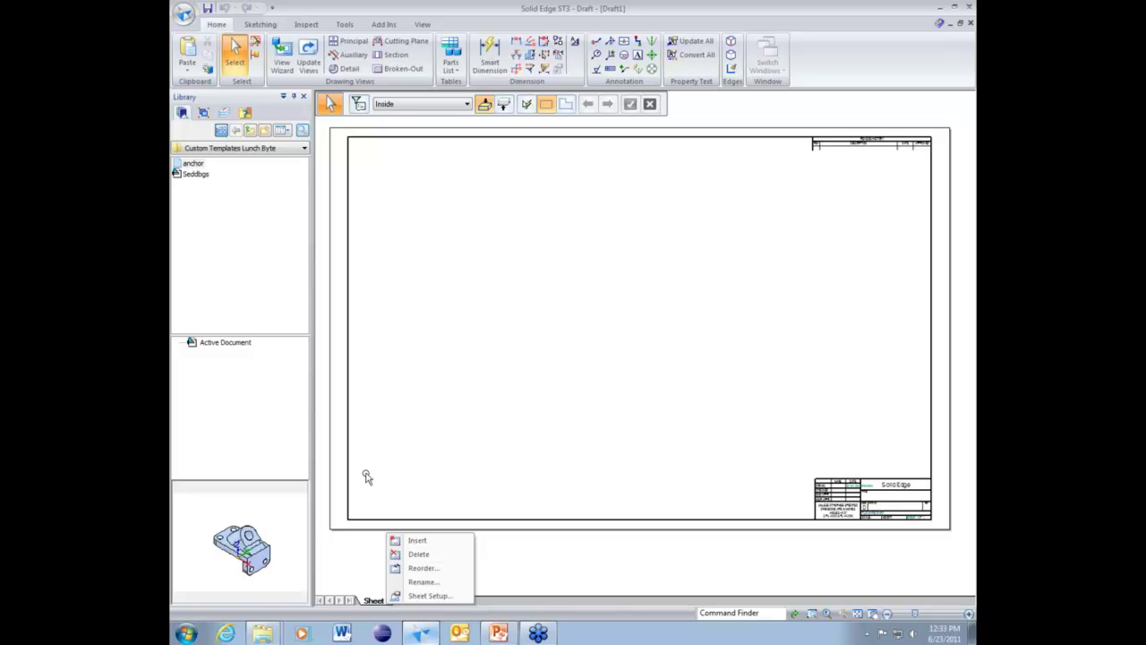
pyautogui.click(373, 606)
pyautogui.rightClick(375, 602)
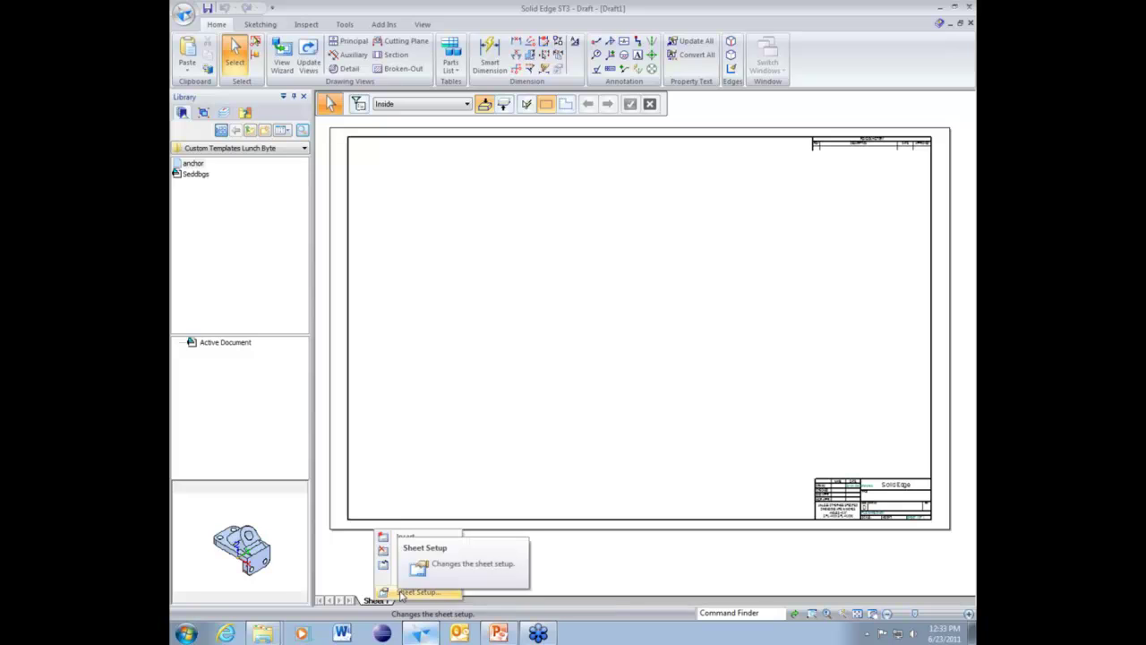
pyautogui.click(183, 13)
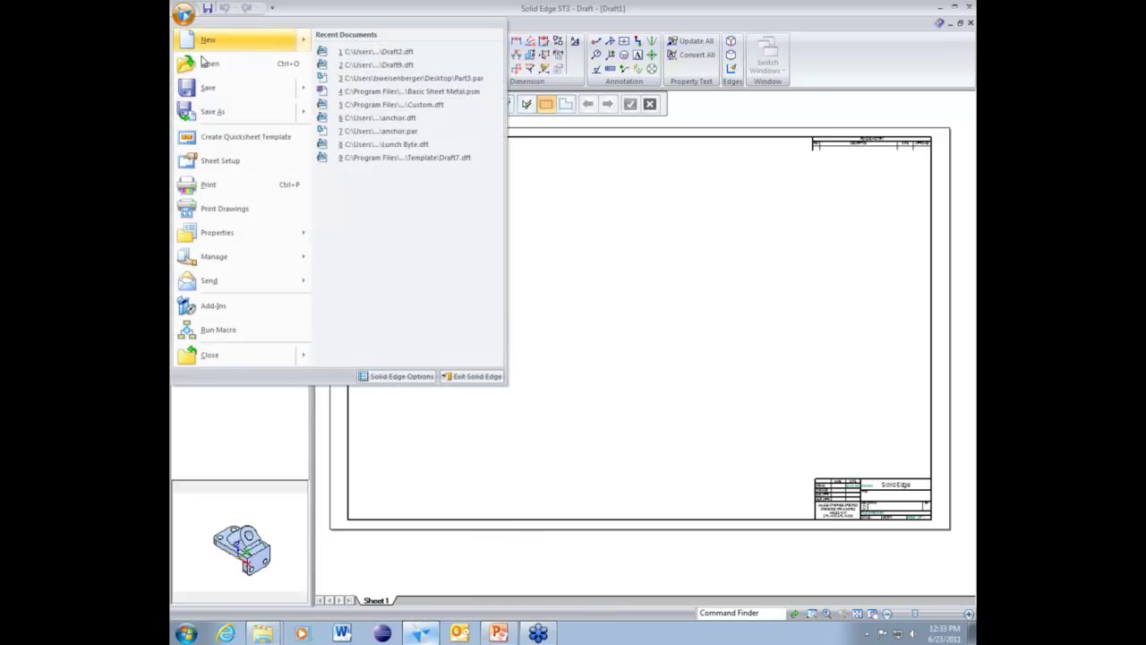
pyautogui.click(218, 162)
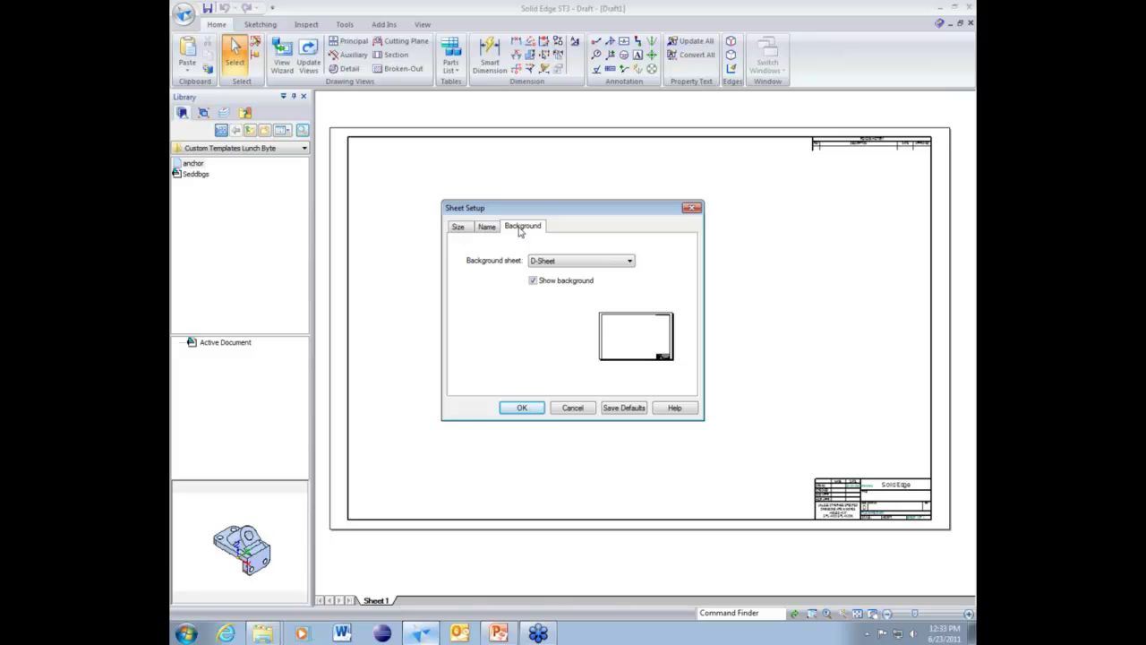
pyautogui.click(579, 261)
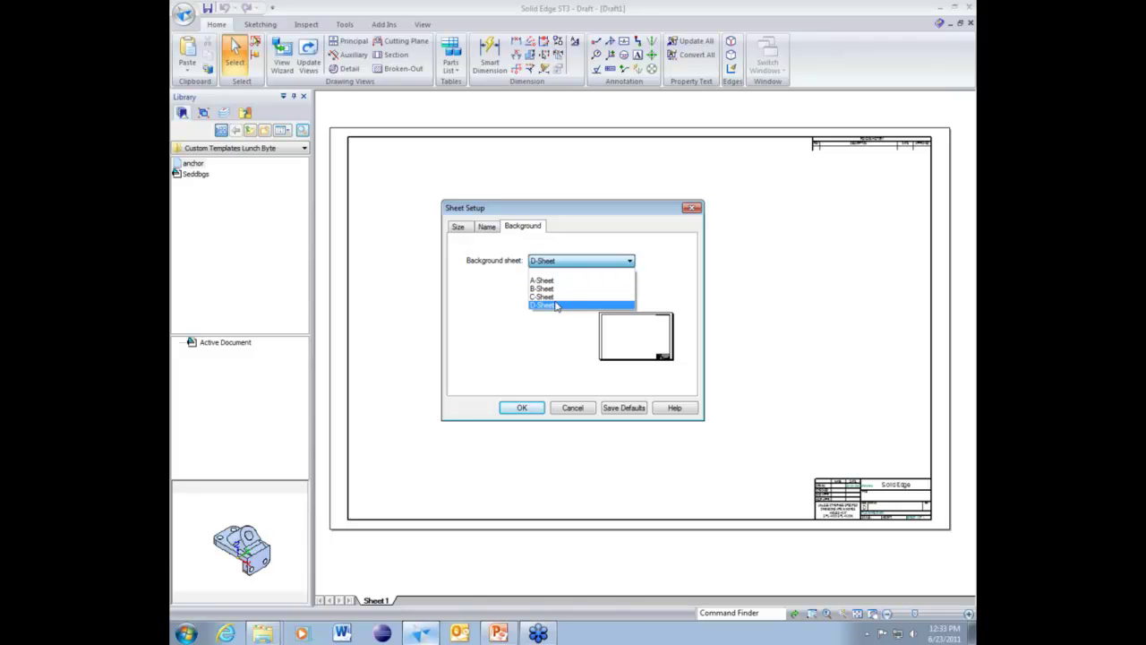
pyautogui.click(522, 318)
pyautogui.click(457, 227)
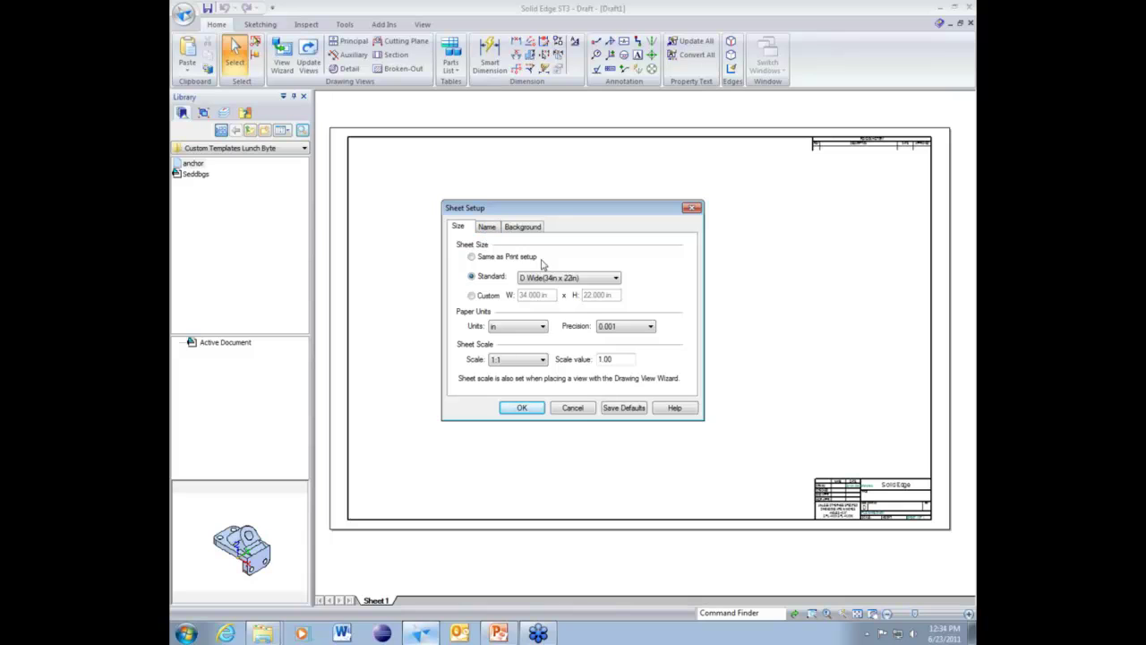
# Change Sheet 1's size to D Tall (22in x 34in).
pyautogui.click(588, 278)
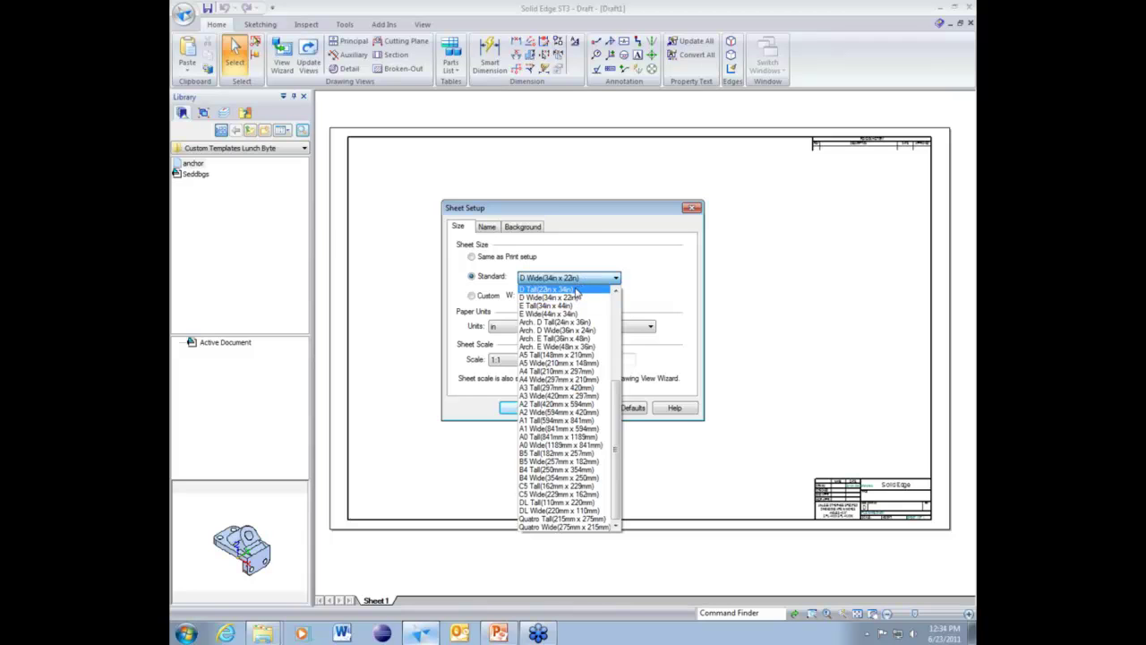
pyautogui.click(577, 291)
pyautogui.click(519, 408)
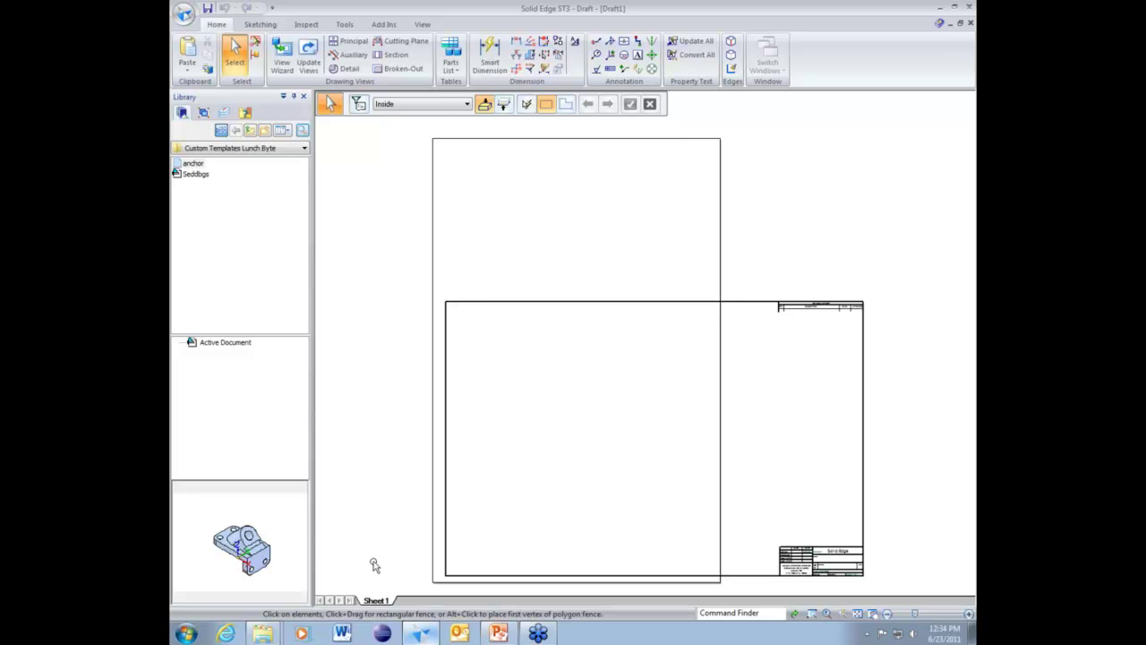
# Set Sheet 1 back to D Wide (34in x 22in) in Sheet Setup.
pyautogui.rightClick(378, 598)
pyautogui.click(423, 594)
pyautogui.click(564, 277)
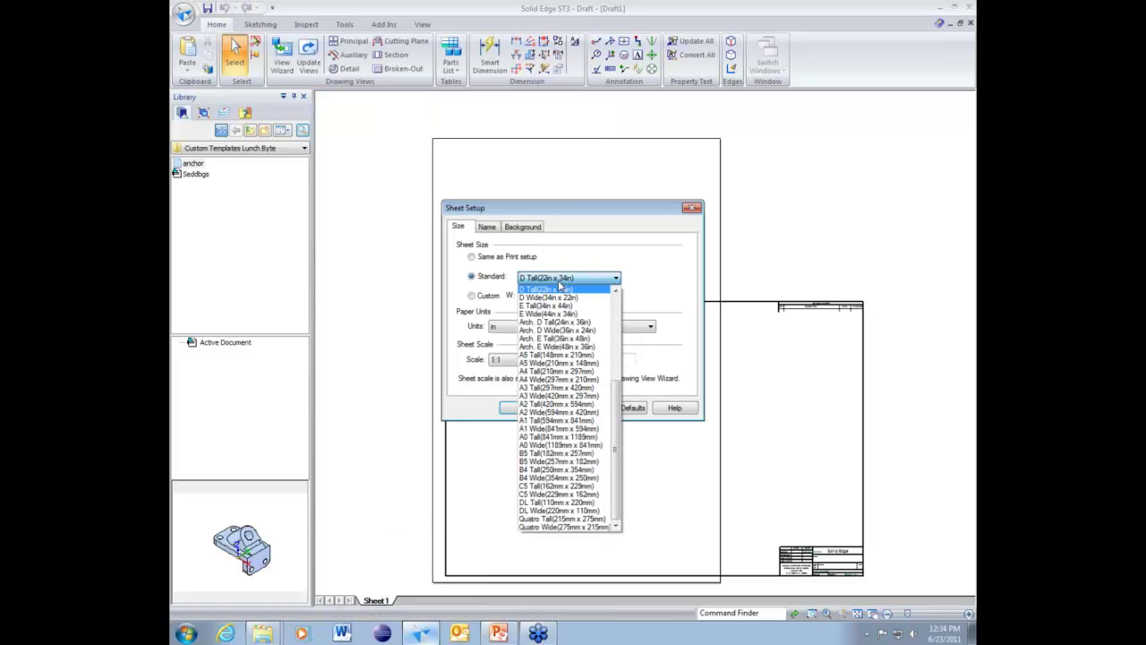
pyautogui.click(563, 293)
pyautogui.click(521, 408)
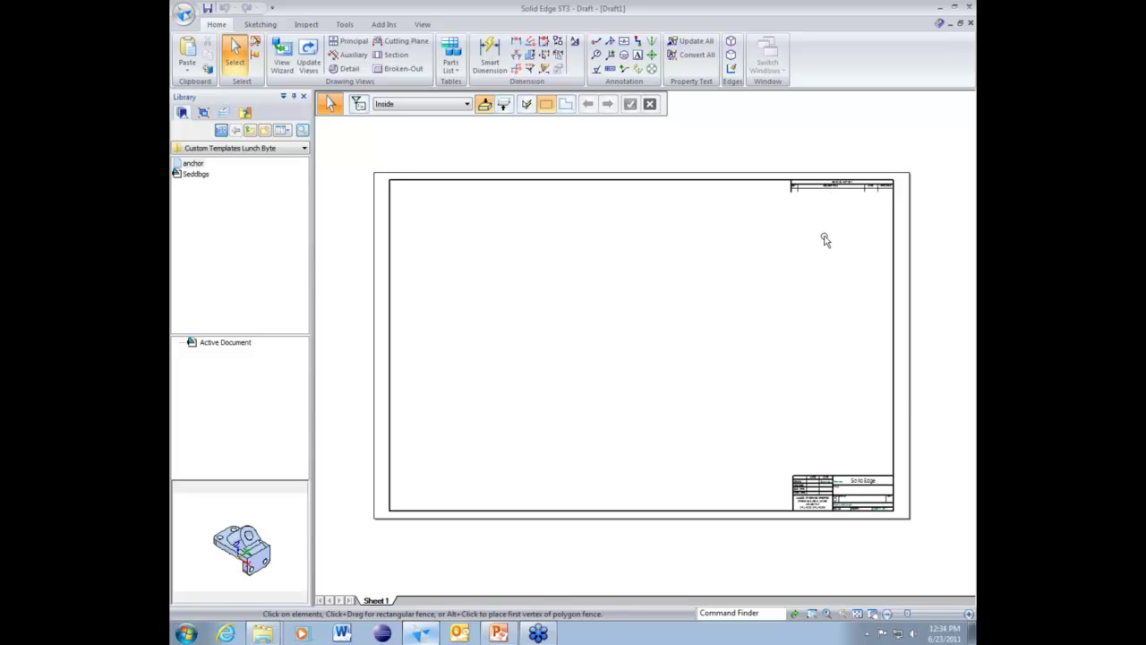
# Turn on the background display so the A-, B-, C- and D-Sheet tabs appear beside Sheet 1.
pyautogui.scroll(1, 640, 243)
pyautogui.moveTo(744, 426); pyautogui.dragTo(940, 548)
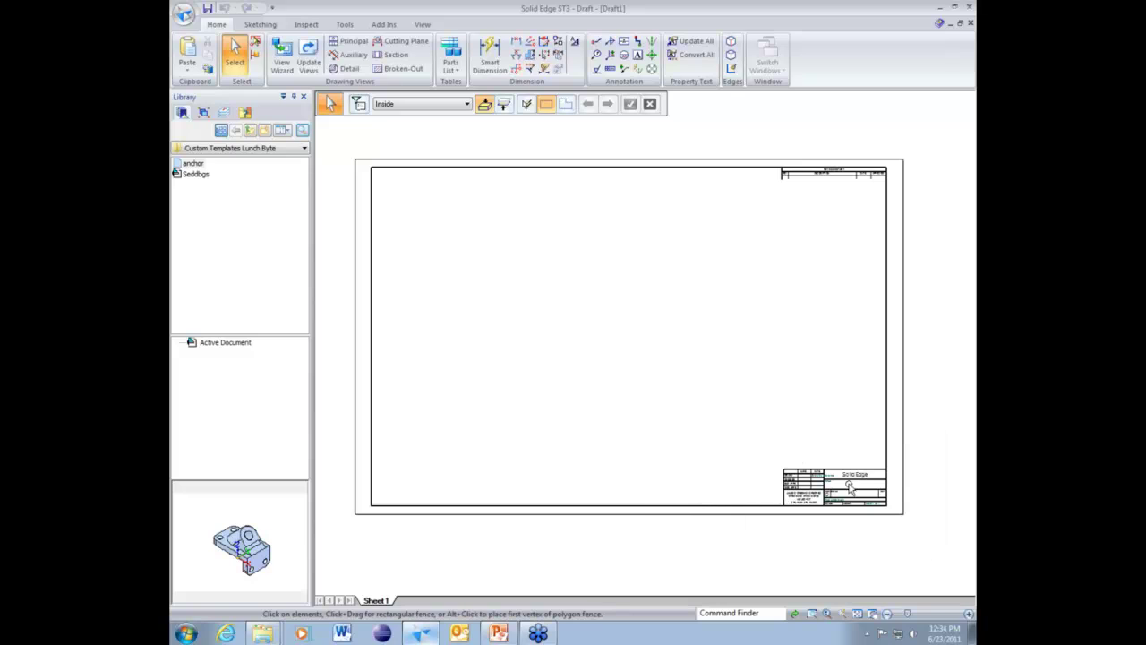
pyautogui.click(428, 26)
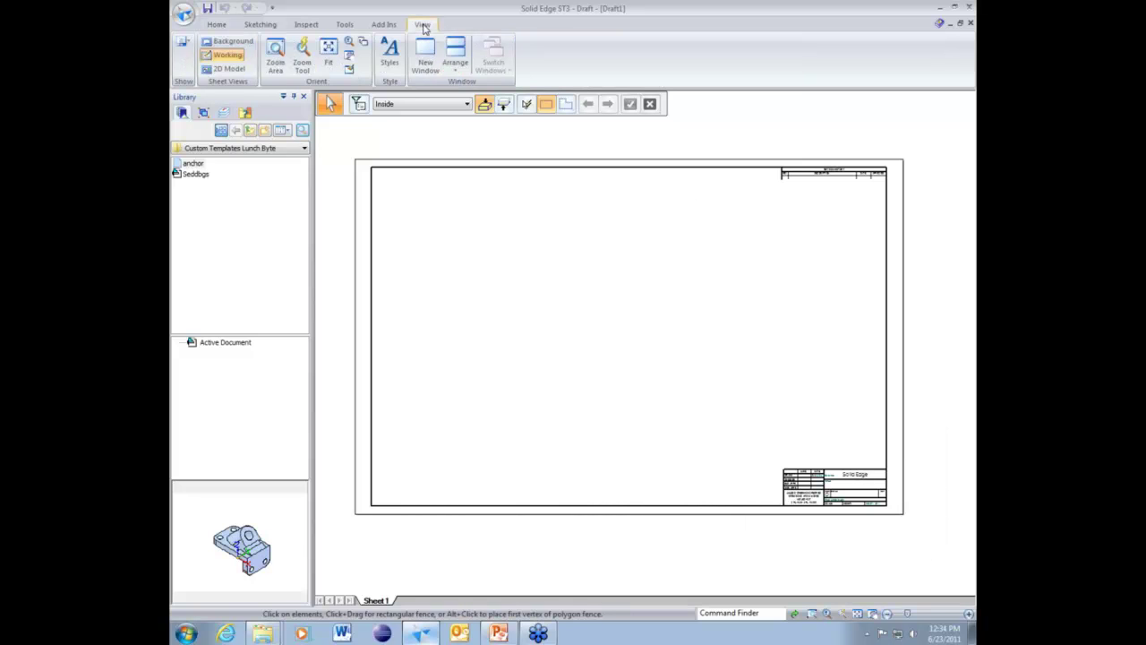
pyautogui.click(221, 46)
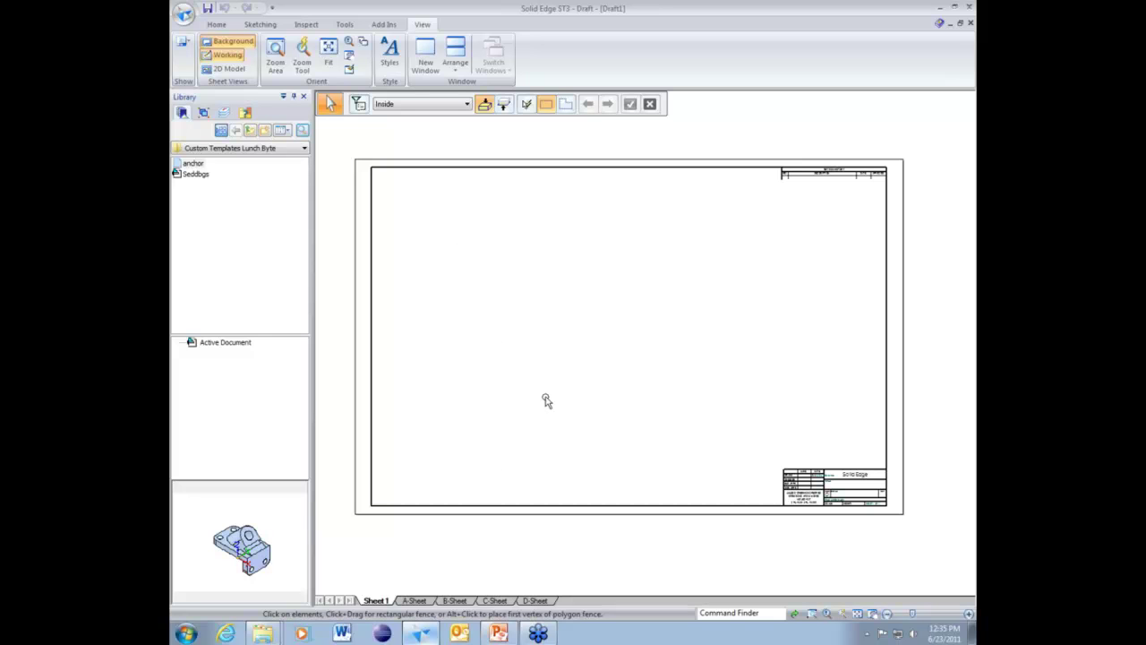
# Browse the A-, B- and C-Sheet backgrounds, then select D-Sheet's entire border and both title blocks.
pyautogui.click(410, 602)
pyautogui.click(454, 601)
pyautogui.click(494, 601)
pyautogui.click(534, 601)
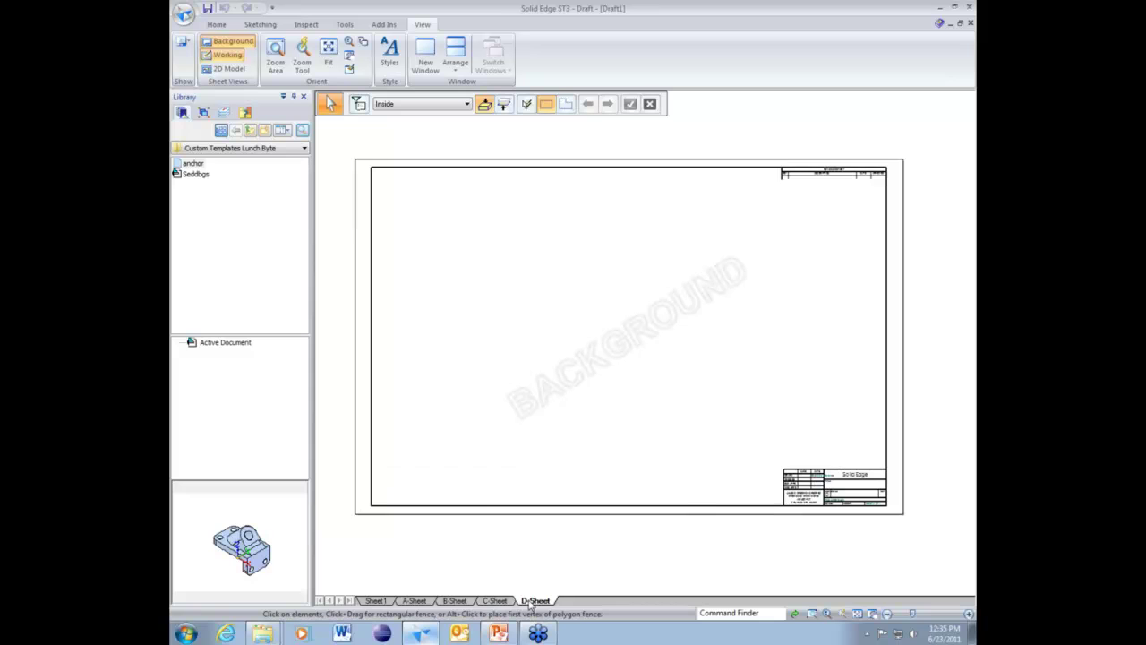
pyautogui.moveTo(340, 144); pyautogui.dragTo(917, 548)
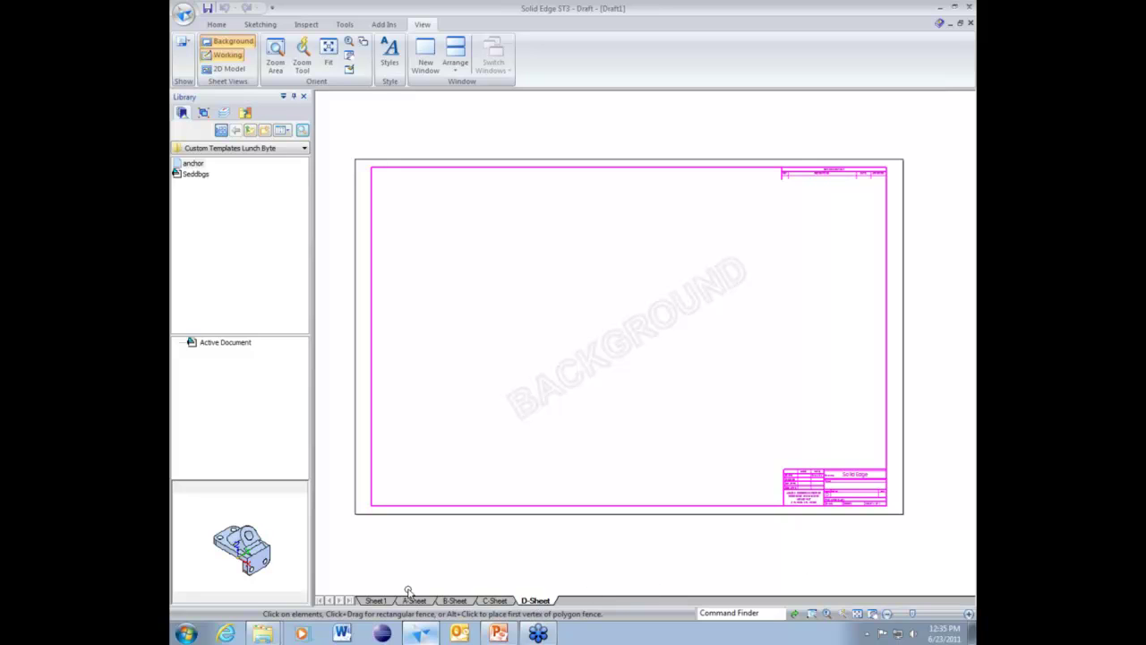
# Confirm the background sheet order with D-Sheet still in last place.
pyautogui.rightClick(532, 601)
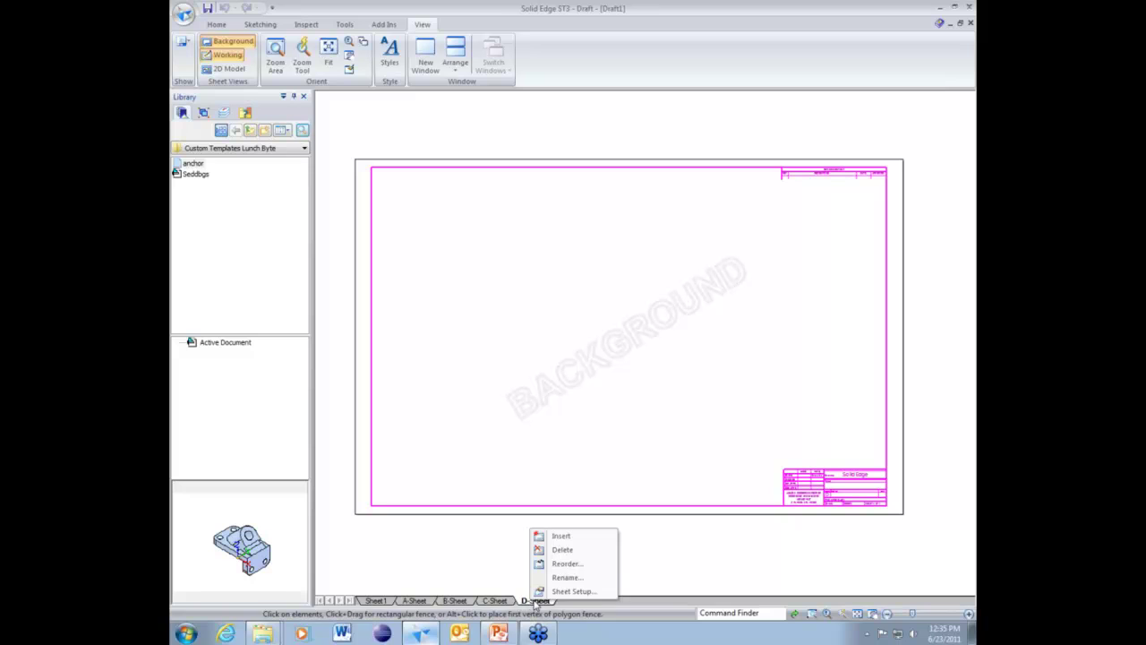
pyautogui.click(563, 566)
pyautogui.click(500, 299)
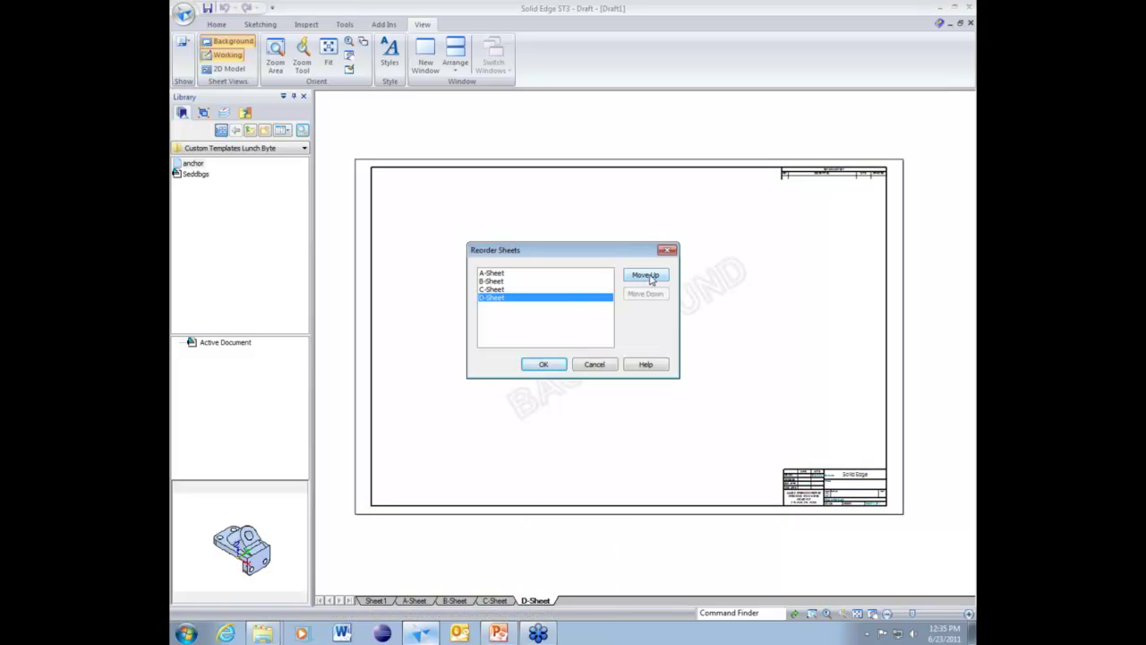
pyautogui.click(646, 275)
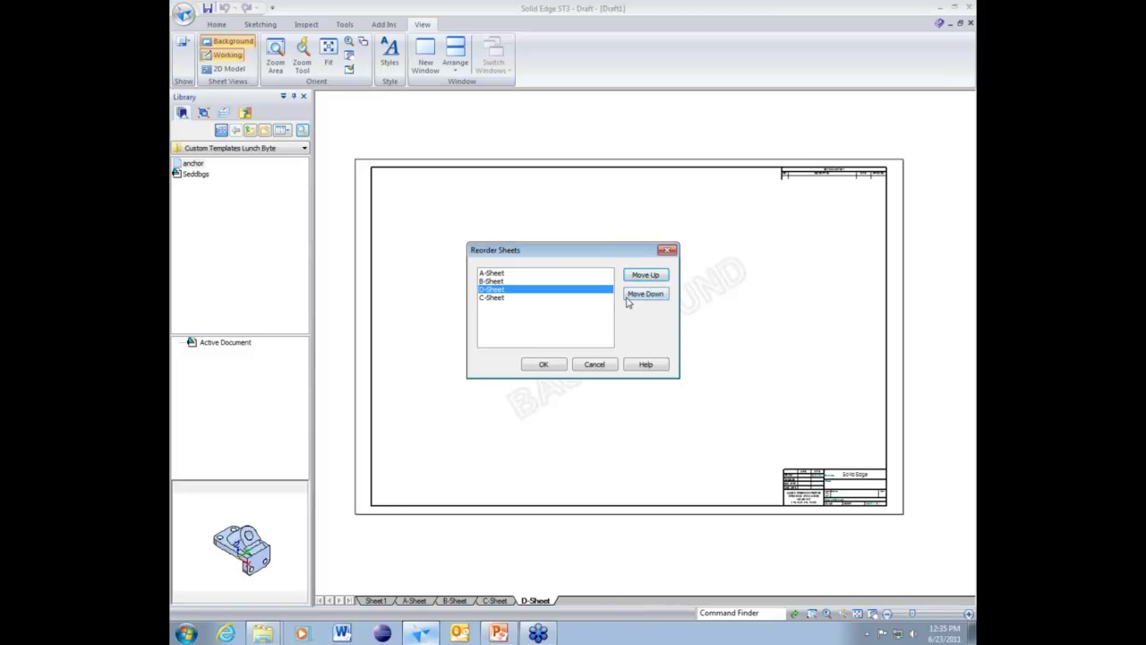
pyautogui.click(629, 295)
pyautogui.click(550, 367)
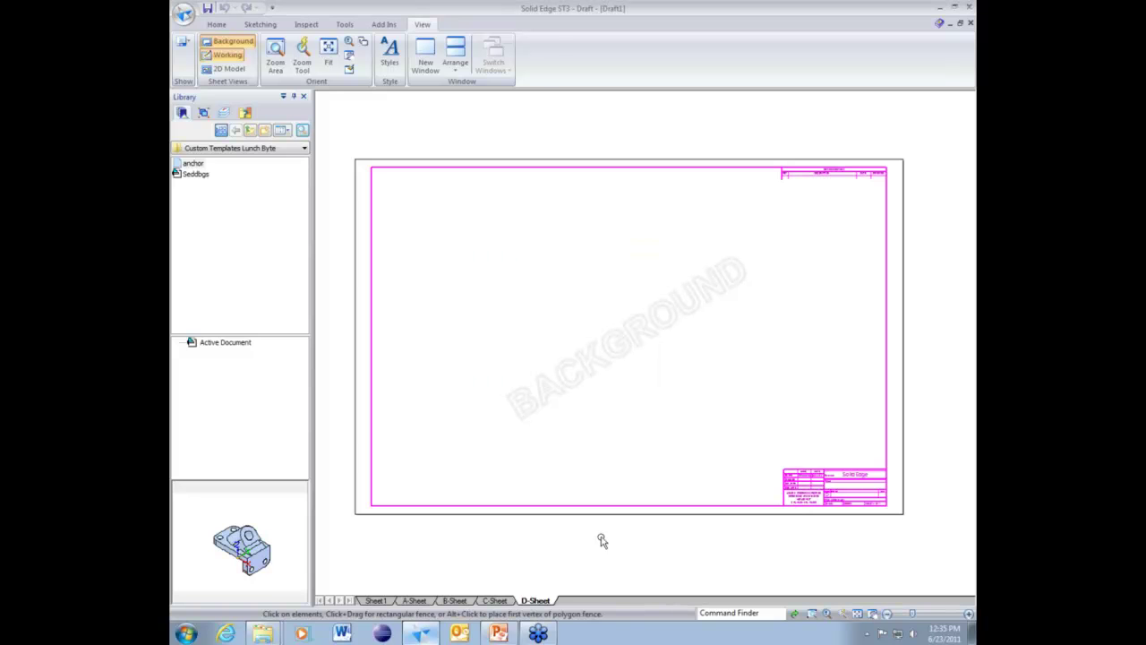
# Add a new blank background sheet and rename it Lunch Bytes.
pyautogui.rightClick(535, 602)
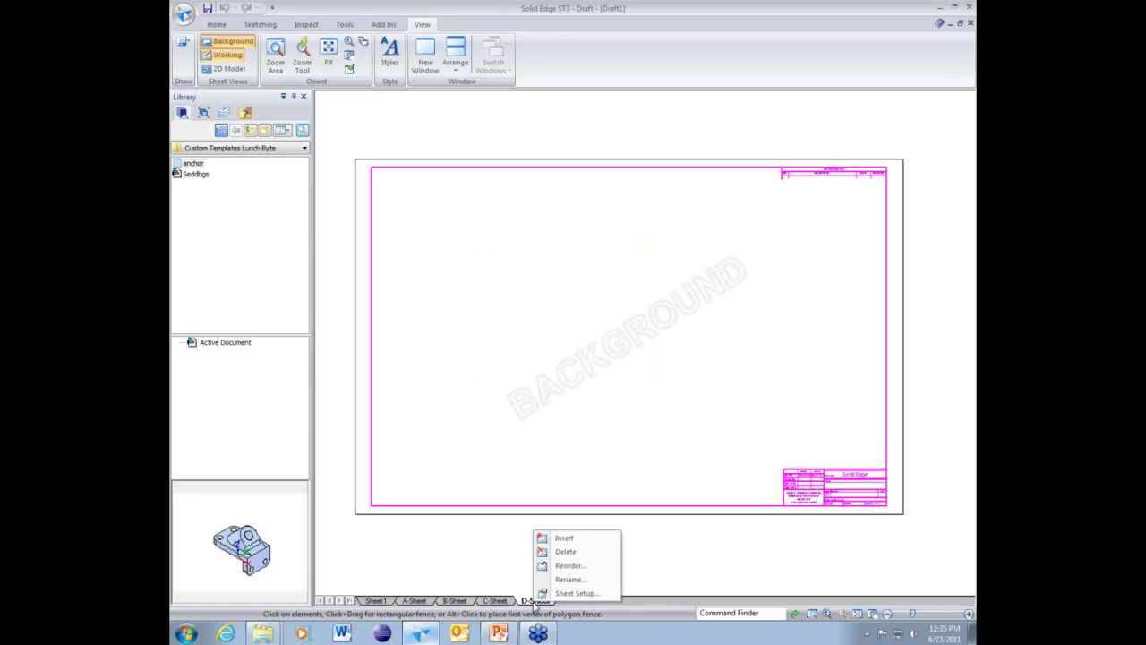
pyautogui.click(567, 543)
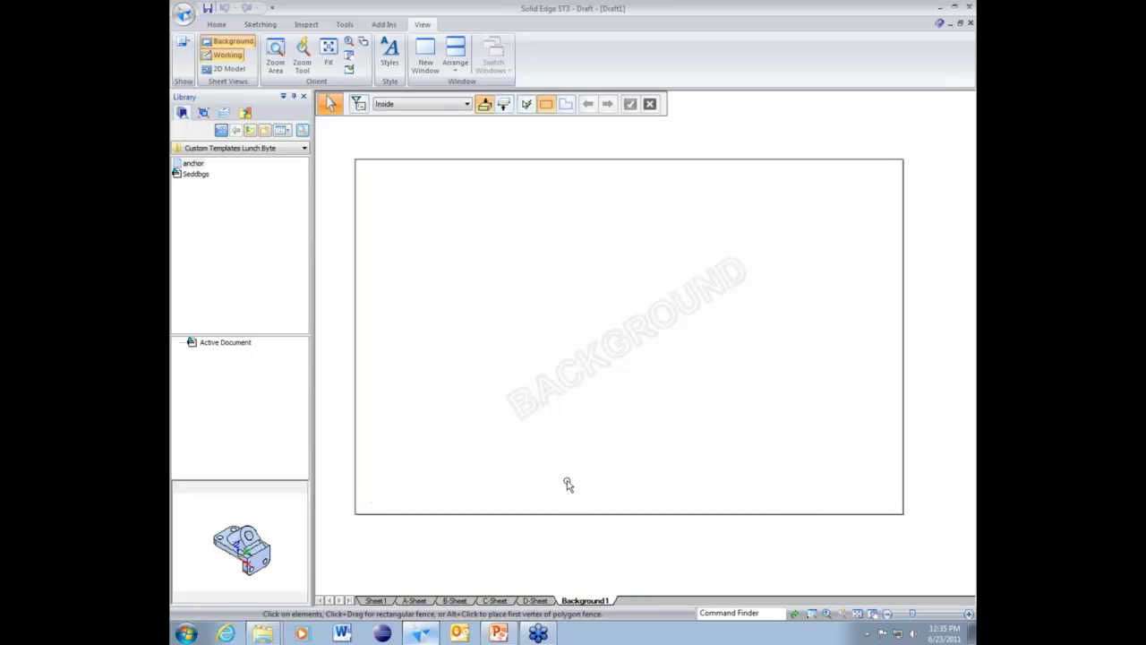
pyautogui.rightClick(588, 601)
pyautogui.click(618, 579)
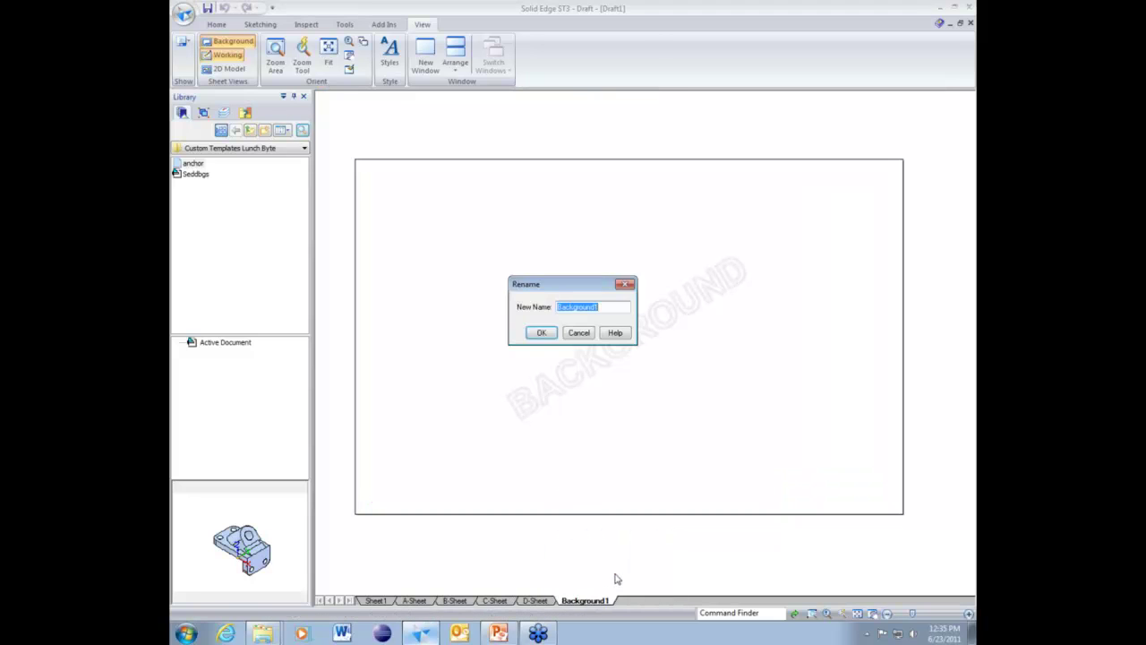
pyautogui.write('Lunch Bytes')
pyautogui.press('Return')
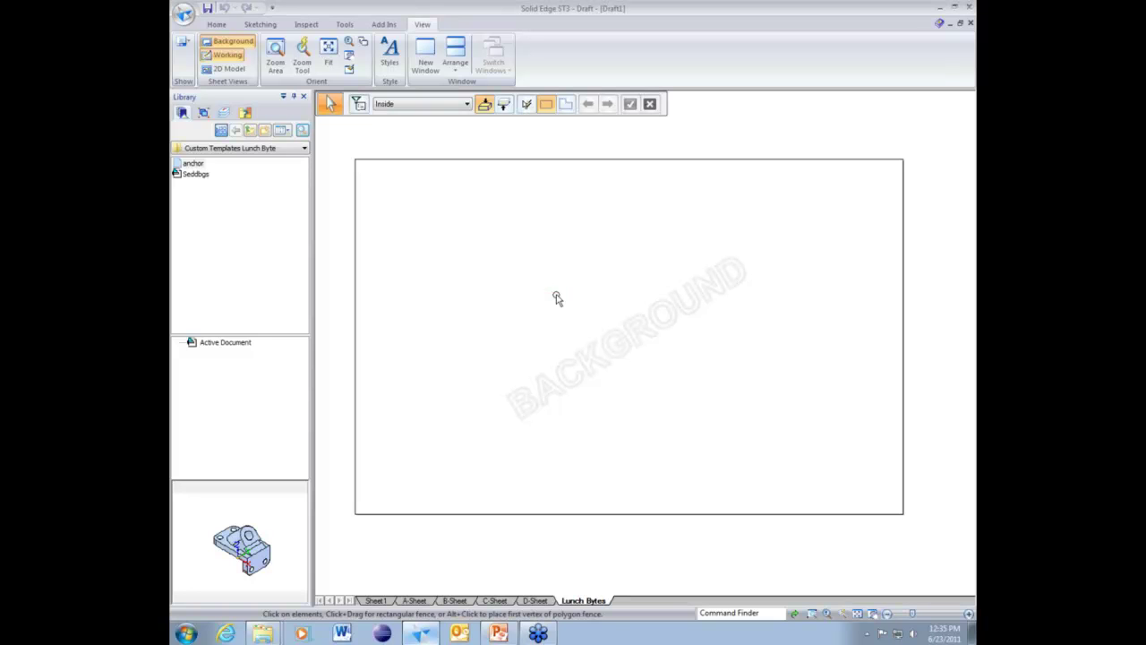
# Keep the Lunch Bytes sheet size at Standard D Wide (34in x 22in).
pyautogui.rightClick(586, 602)
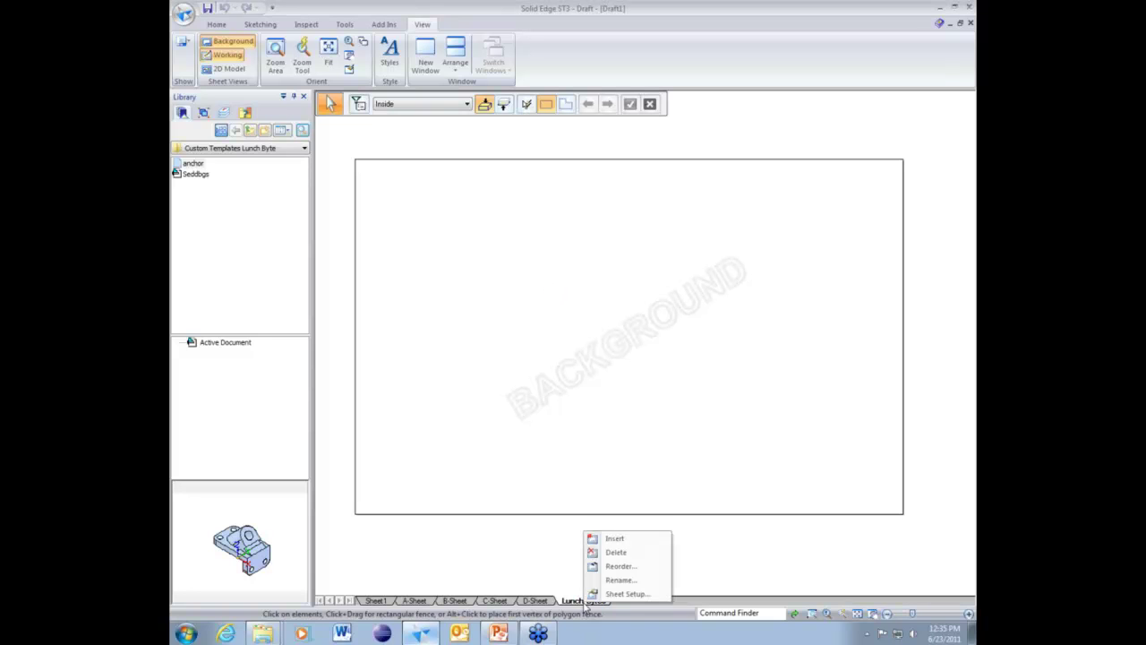
pyautogui.click(597, 595)
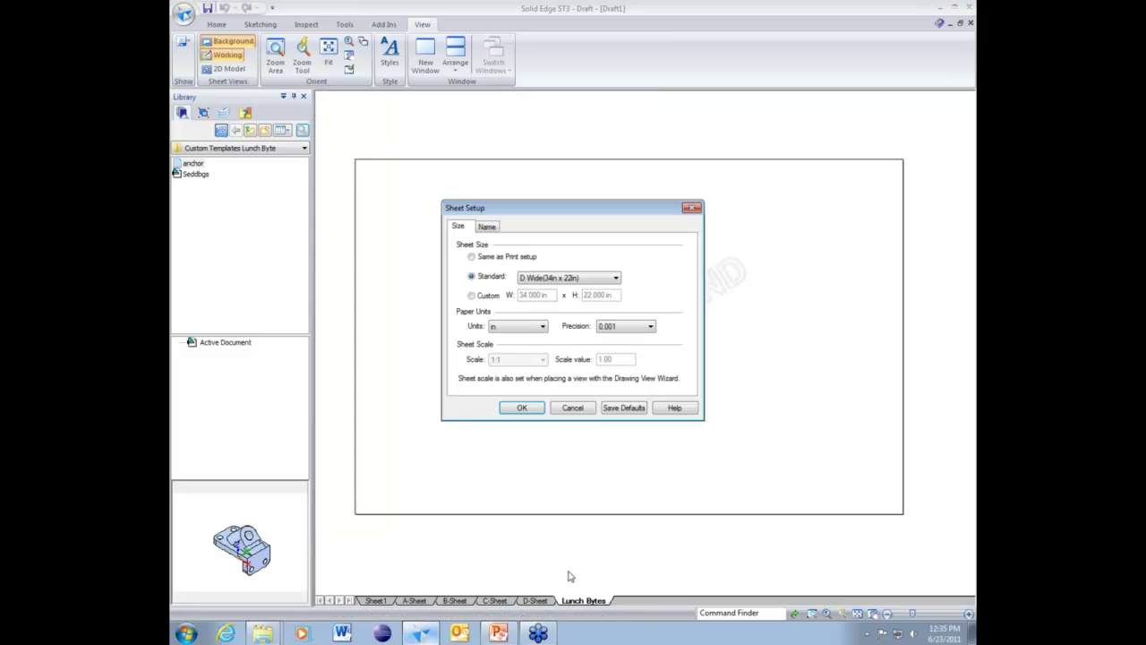
pyautogui.click(606, 281)
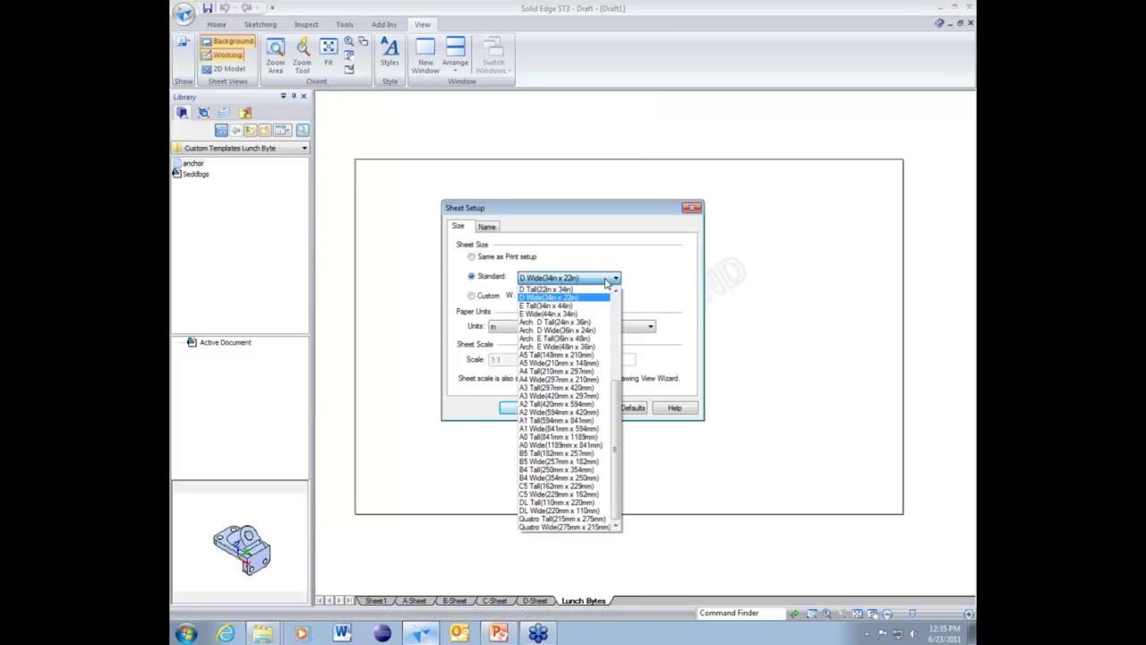
pyautogui.click(600, 299)
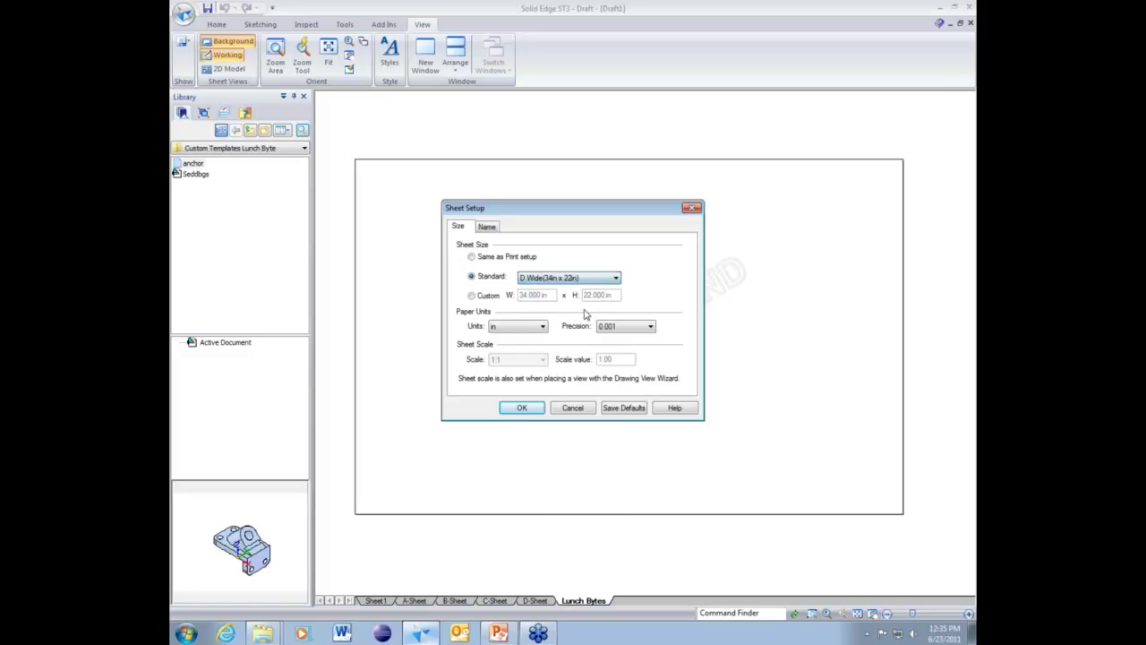
pyautogui.click(522, 408)
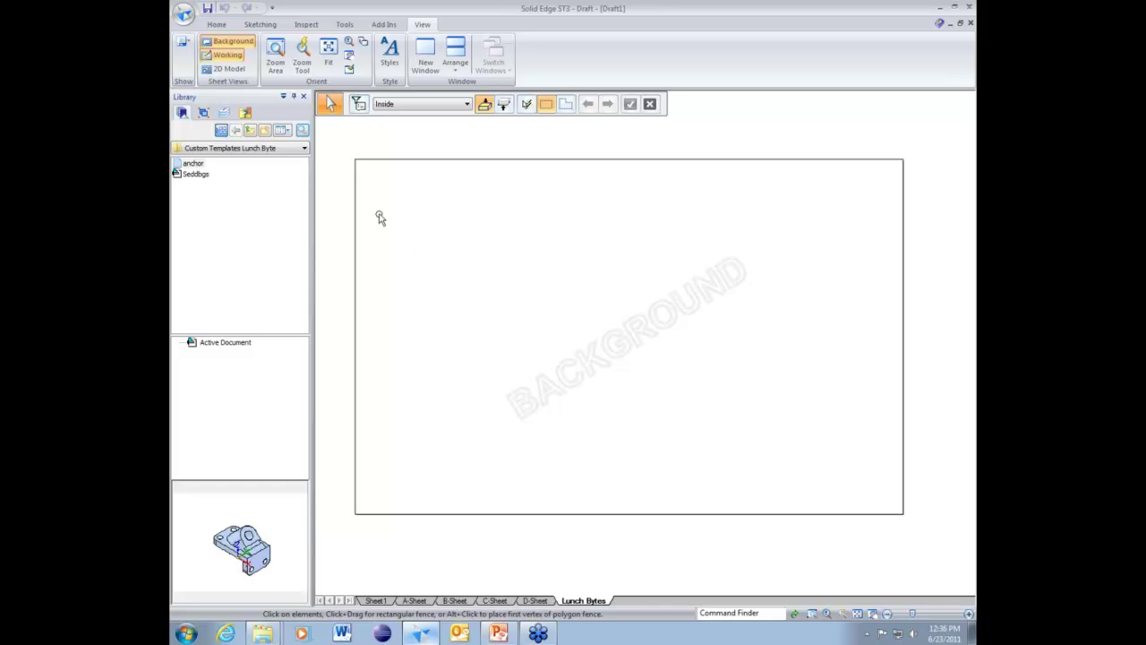
# Draw a 3-point inner border rectangle spanning the sheet from bottom-left to top-right.
pyautogui.click(260, 24)
pyautogui.click(238, 55)
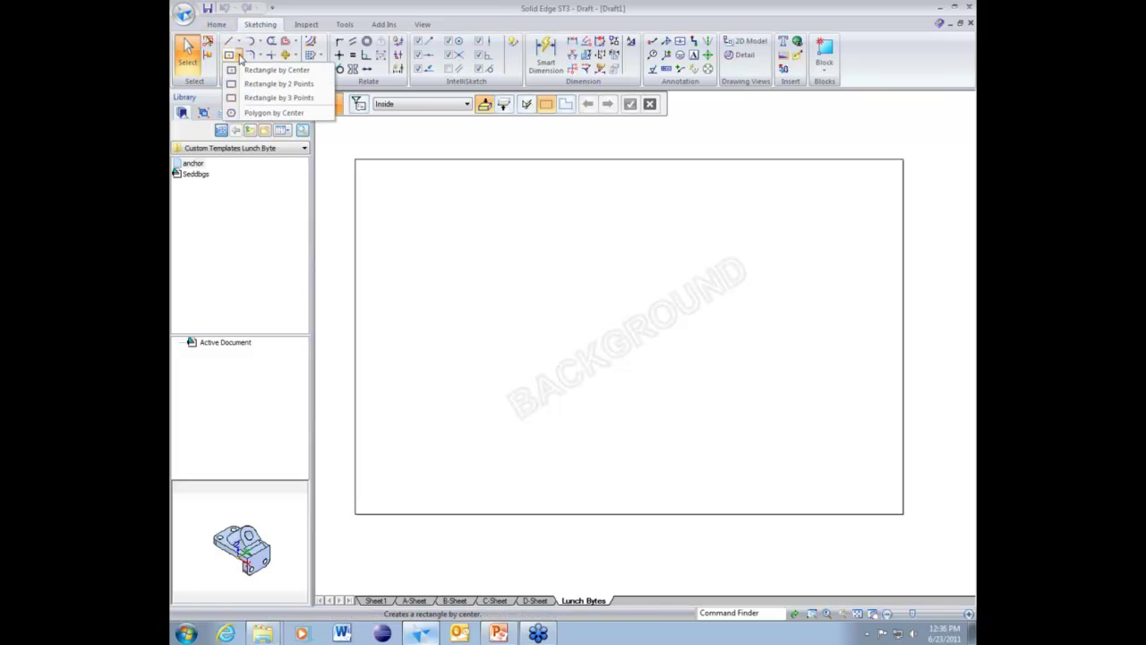
pyautogui.click(278, 96)
pyautogui.click(364, 504)
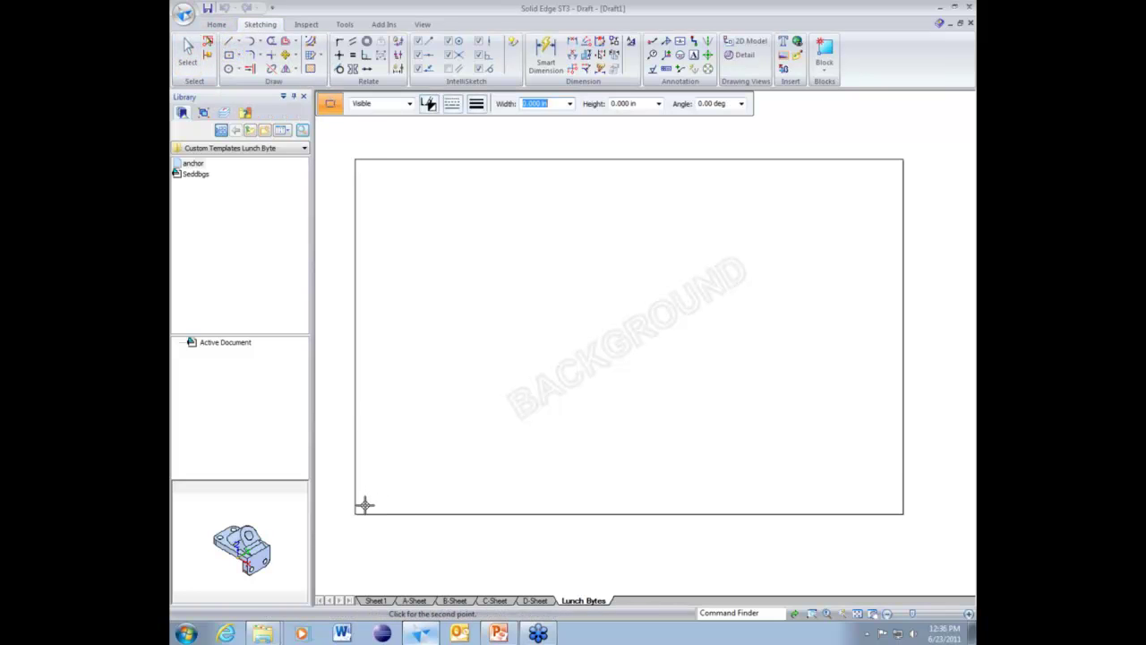
pyautogui.click(885, 502)
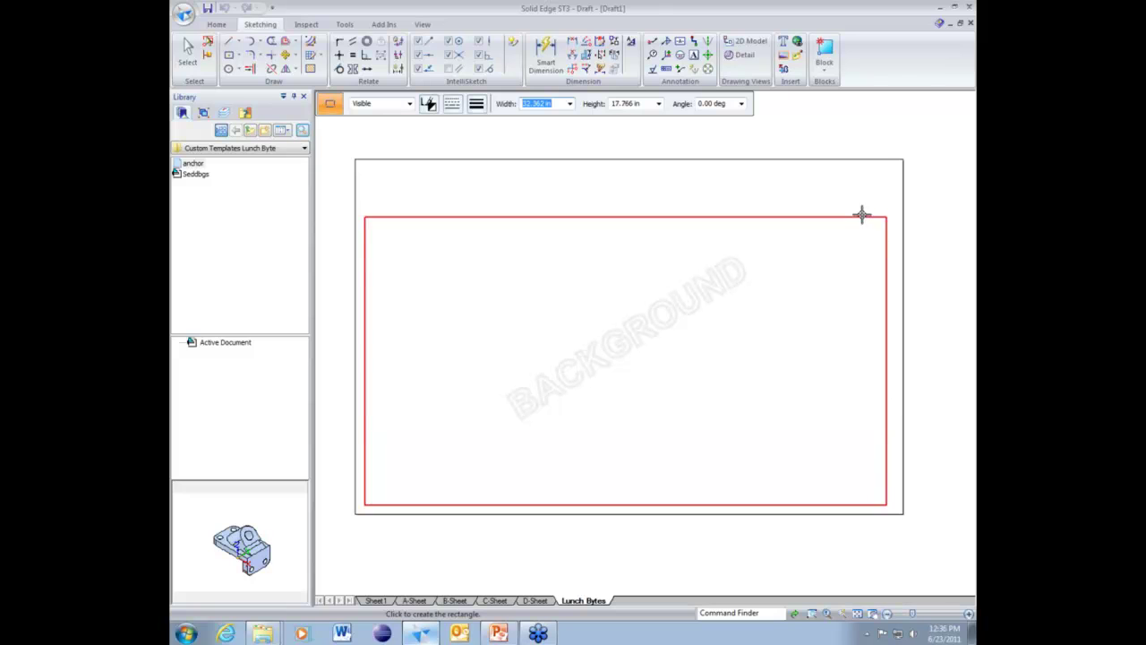
pyautogui.click(861, 168)
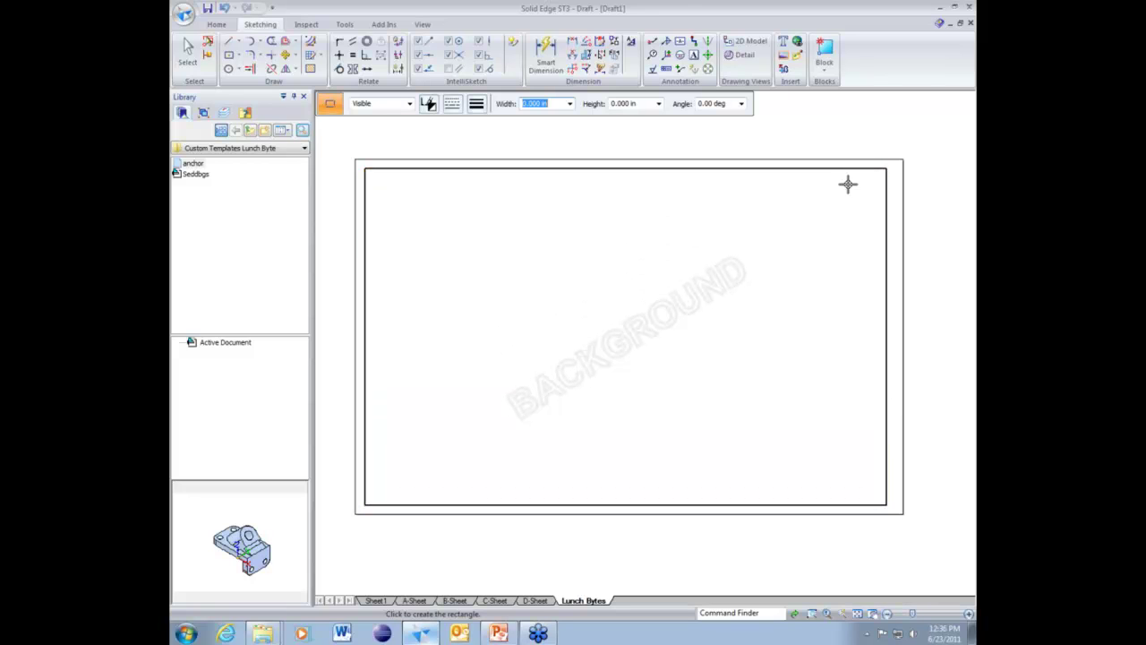
# Create a generic table with two added rows and one extra column.
pyautogui.click(217, 24)
pyautogui.click(448, 69)
pyautogui.click(468, 125)
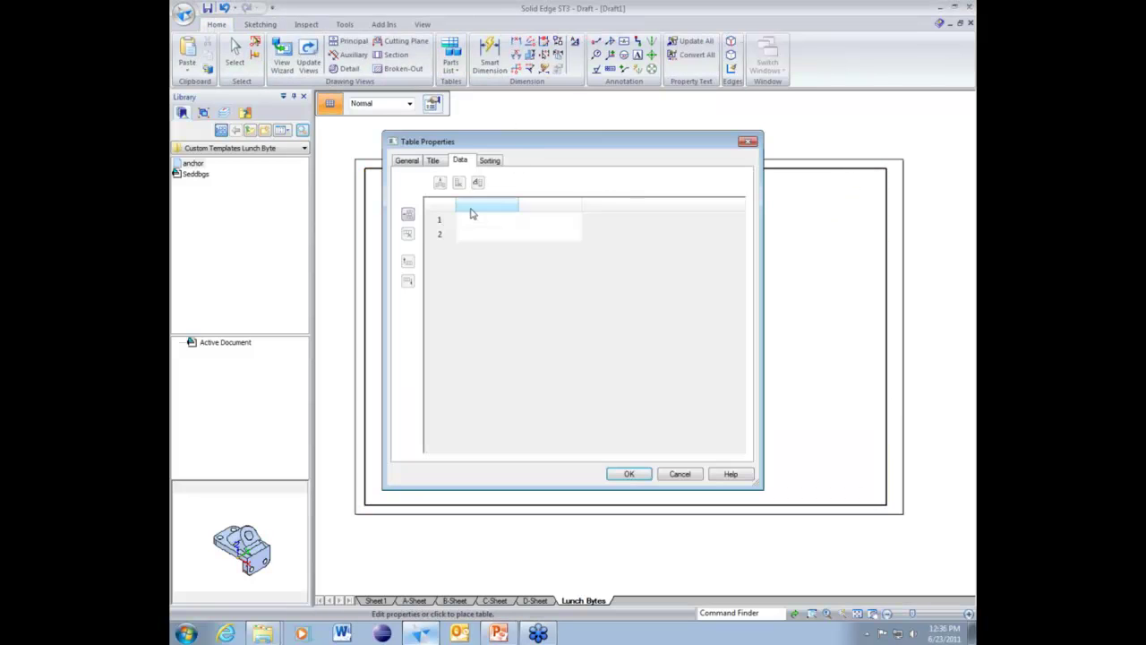
pyautogui.click(407, 216)
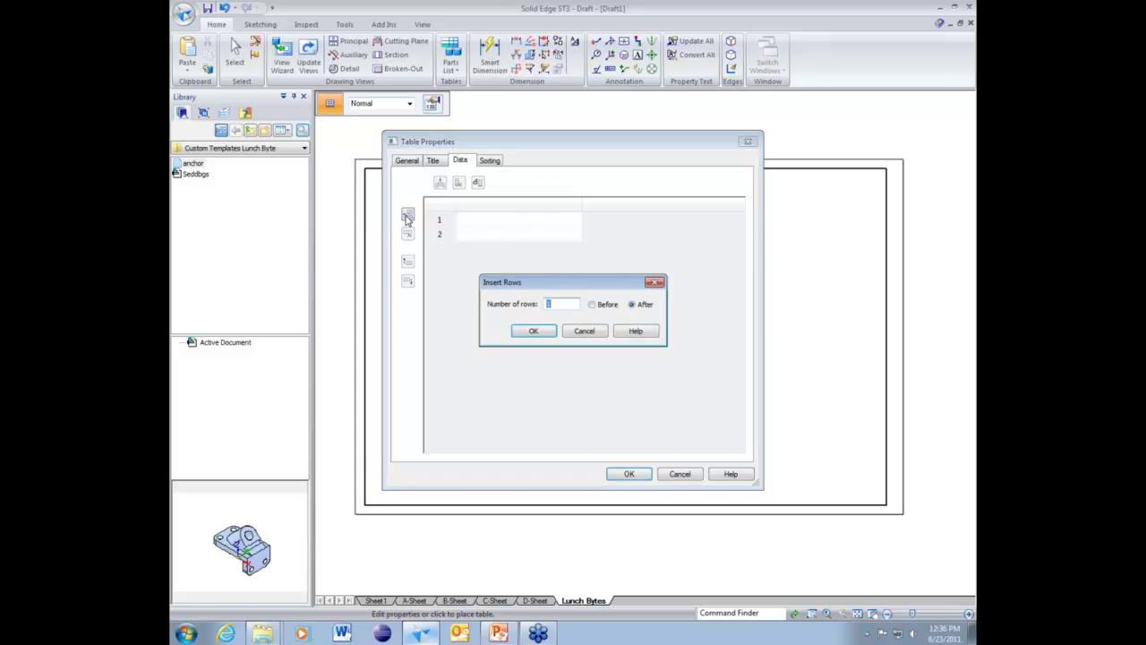
pyautogui.write('2')
pyautogui.click(542, 330)
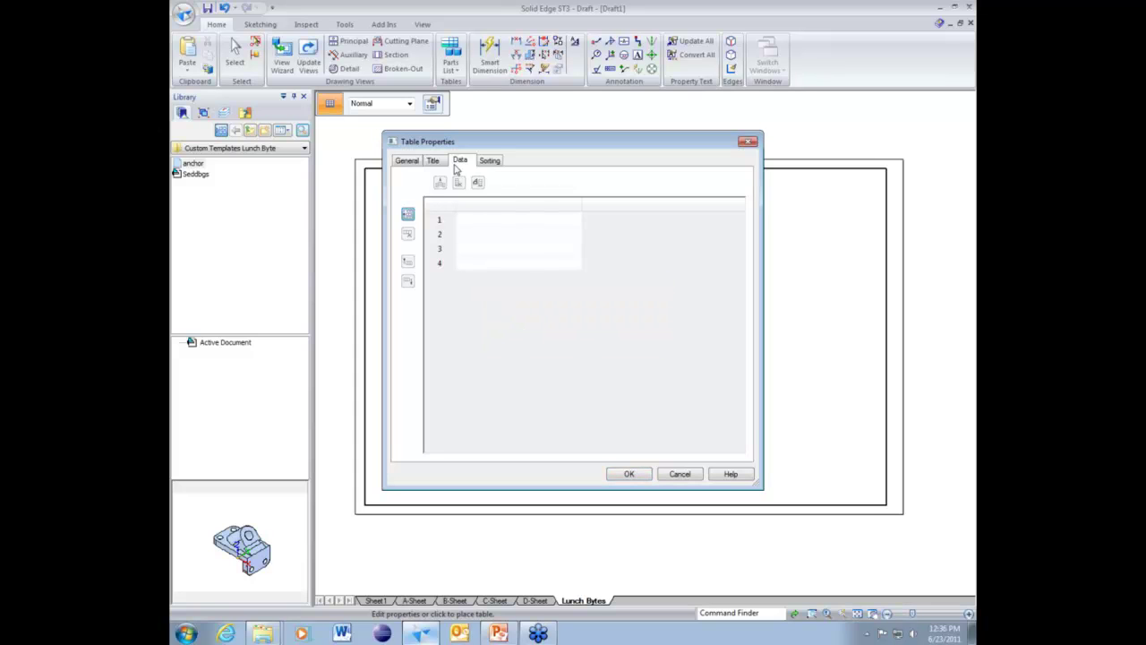
pyautogui.click(535, 222)
pyautogui.click(440, 181)
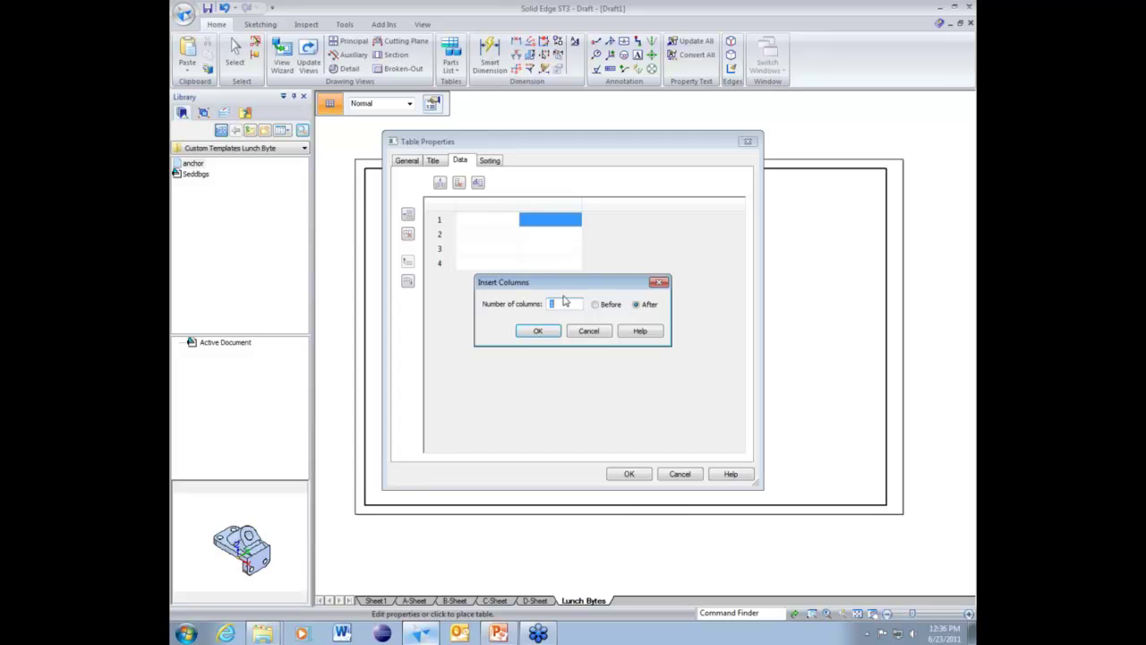
pyautogui.click(541, 331)
# Give the table two title lines, Ally PLM Solutions and Lunch Bytes, and finish it.
pyautogui.click(435, 161)
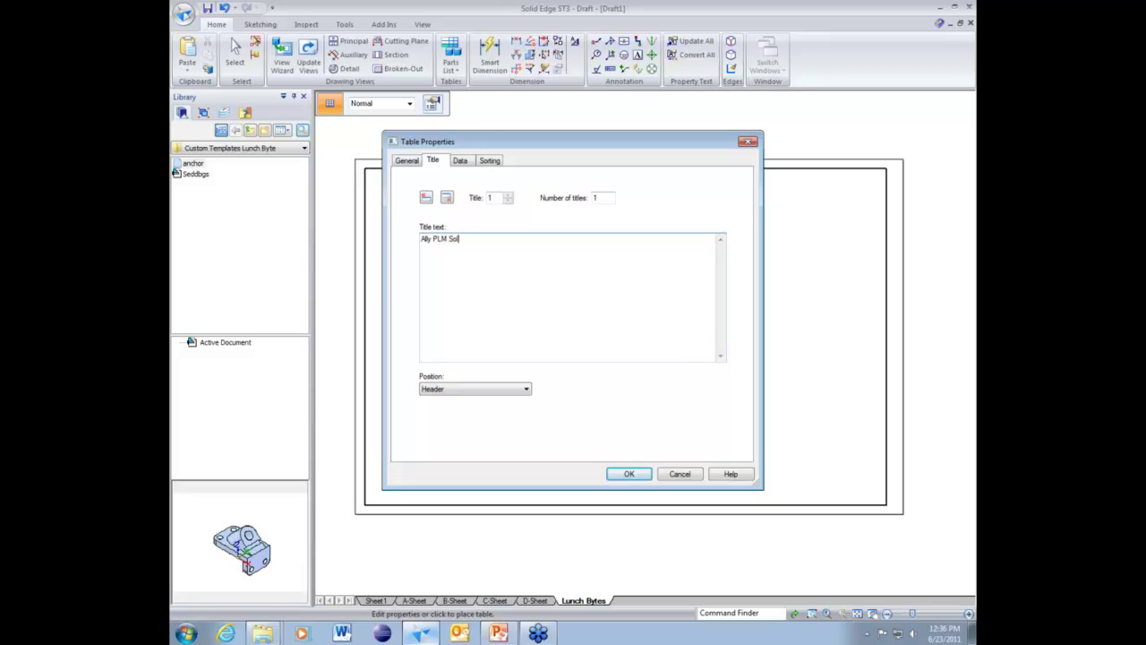
pyautogui.click(426, 197)
pyautogui.click(628, 474)
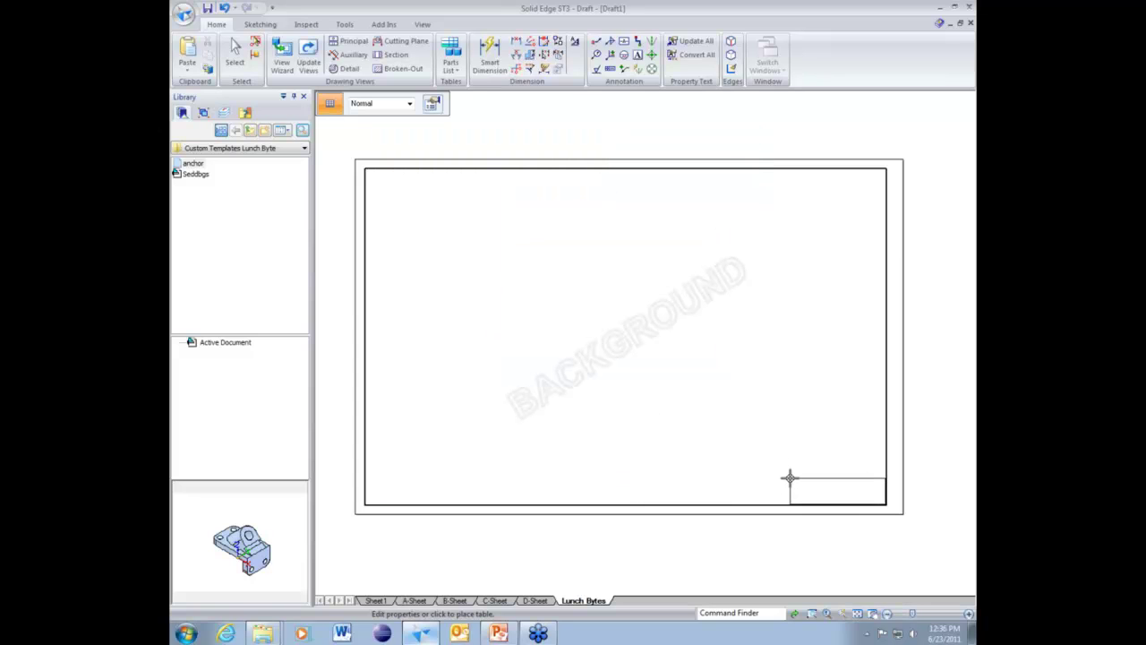
# Place the table in the border's bottom-right corner and zoom in on it.
pyautogui.click(789, 477)
pyautogui.scroll(3, 758, 399)
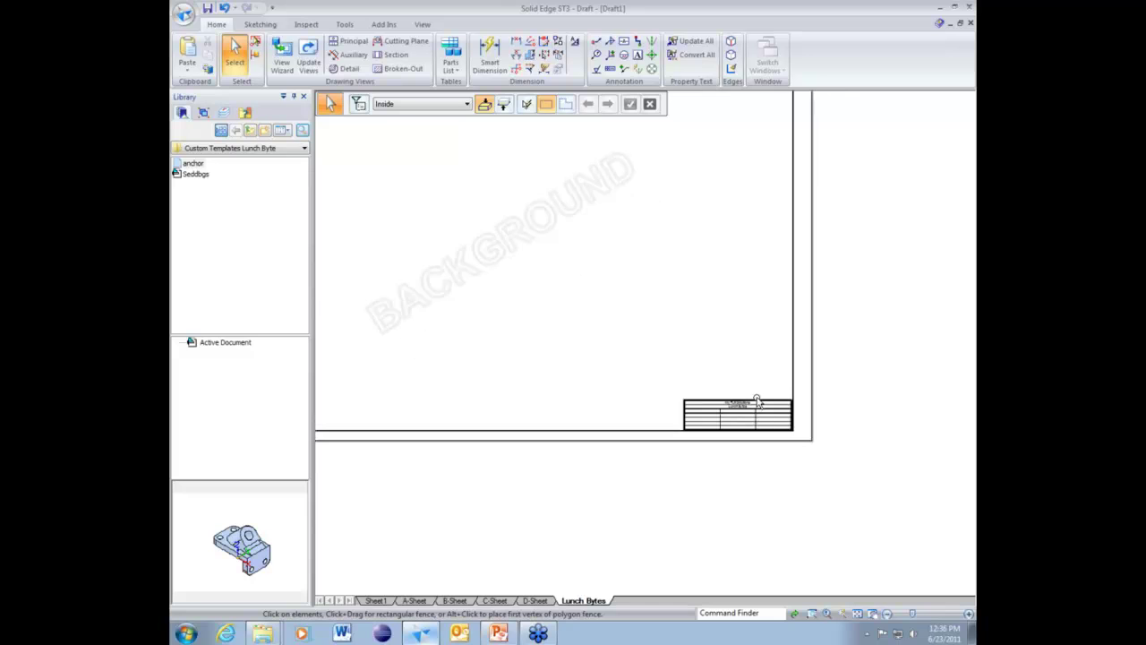
pyautogui.scroll(5, 832, 404)
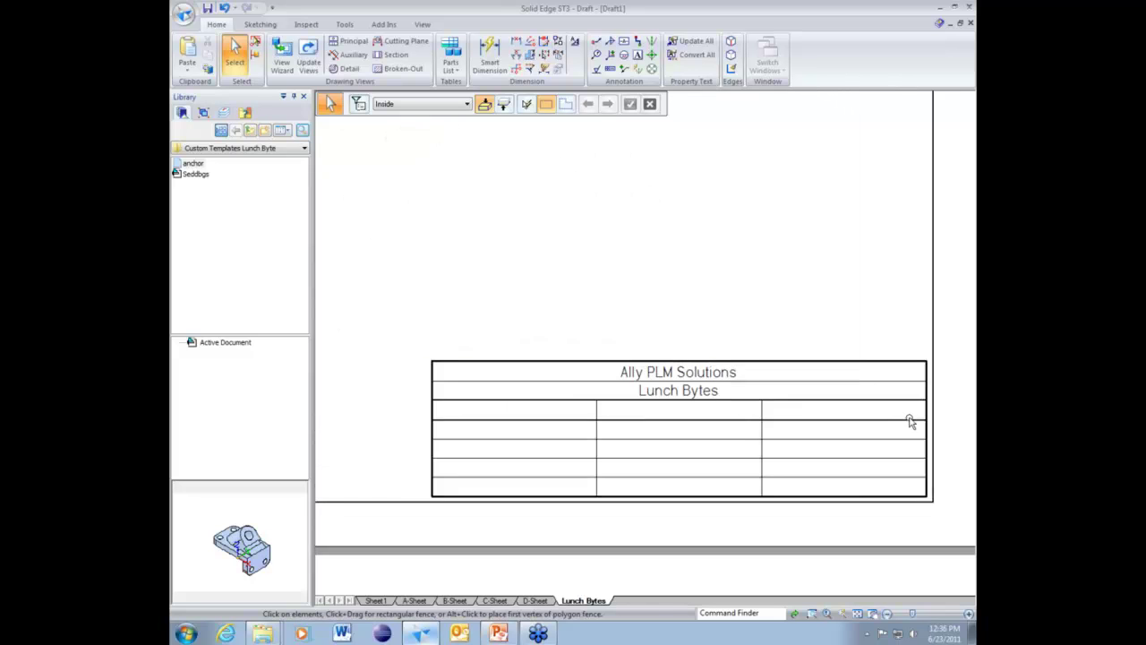
# Enter the row labels Date: and File Name: in the table's first column.
pyautogui.click(481, 376)
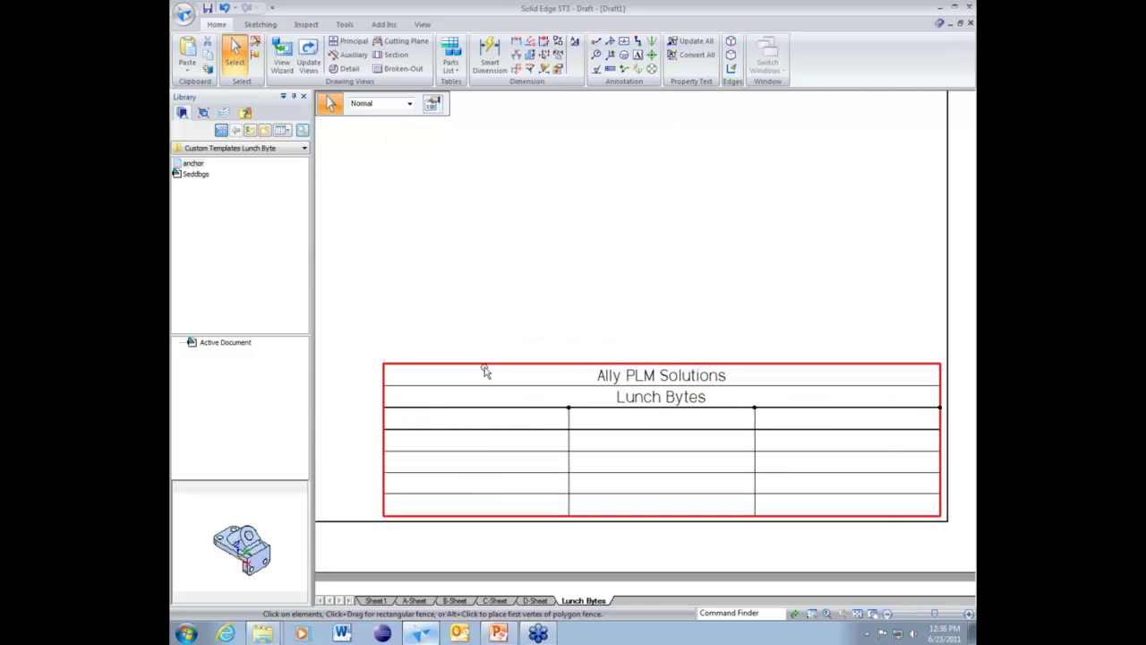
pyautogui.click(432, 105)
pyautogui.click(474, 220)
pyautogui.click(475, 219)
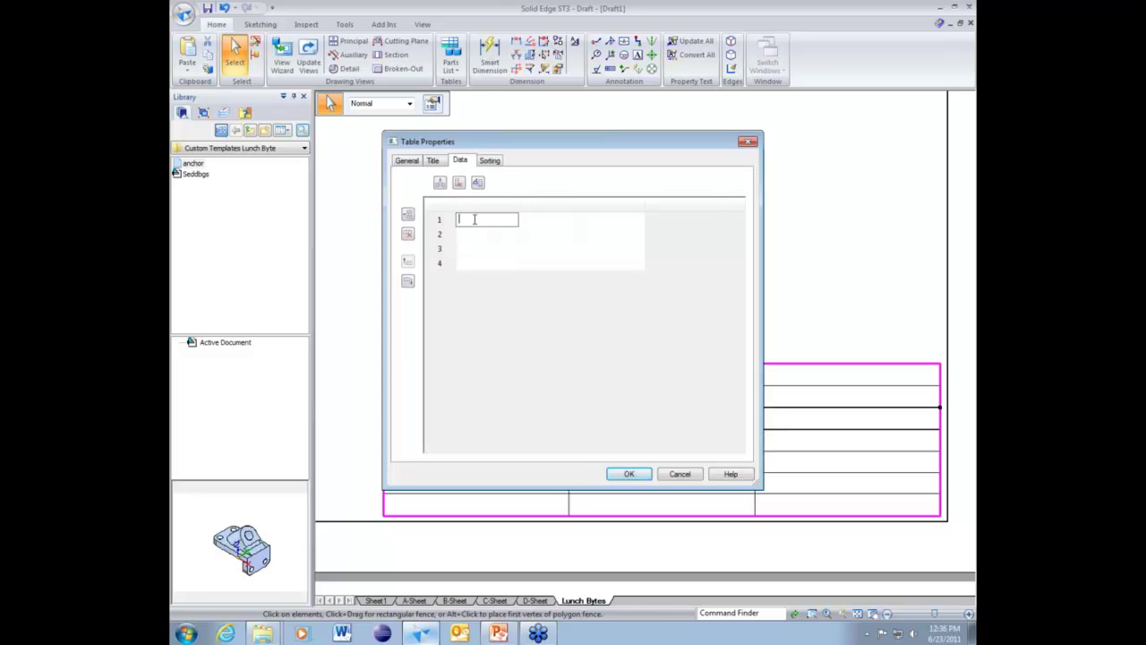
pyautogui.write('Date:')
pyautogui.click(479, 233)
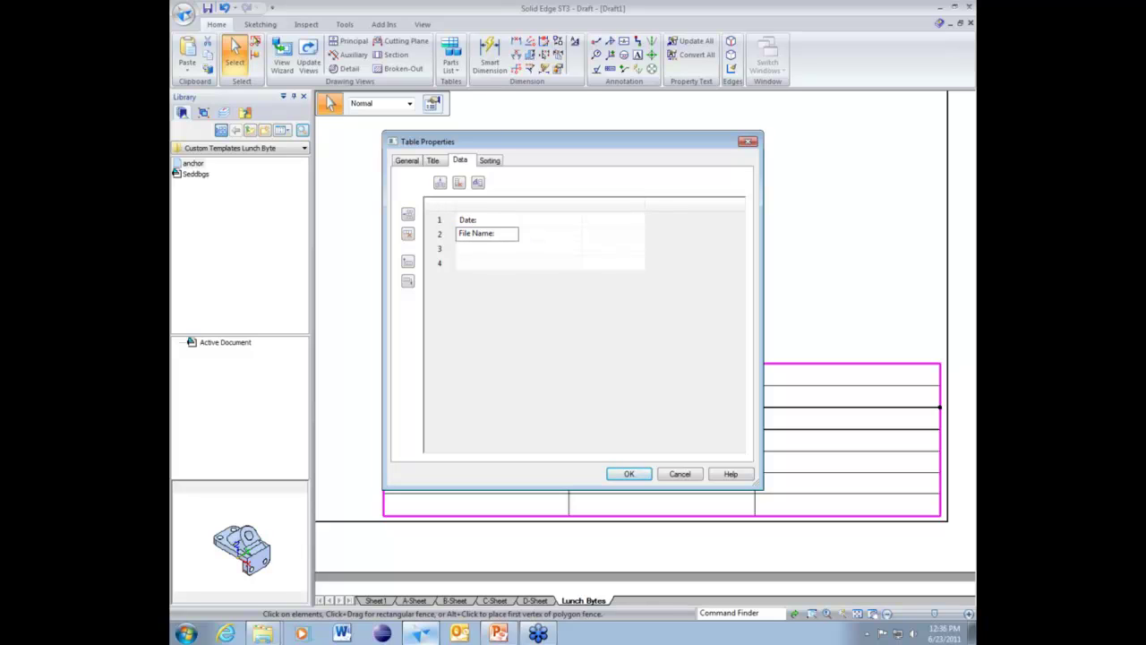
pyautogui.click(630, 474)
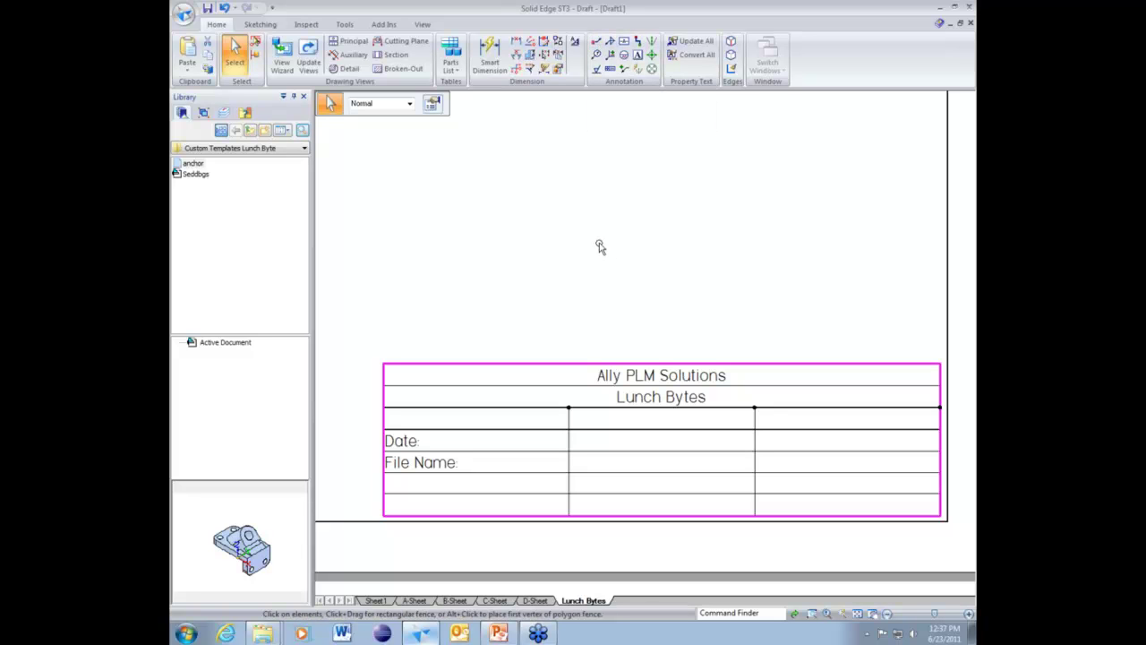
# Delete the drawn border and title-block table from the Lunch Bytes sheet.
pyautogui.scroll(-5, 599, 246)
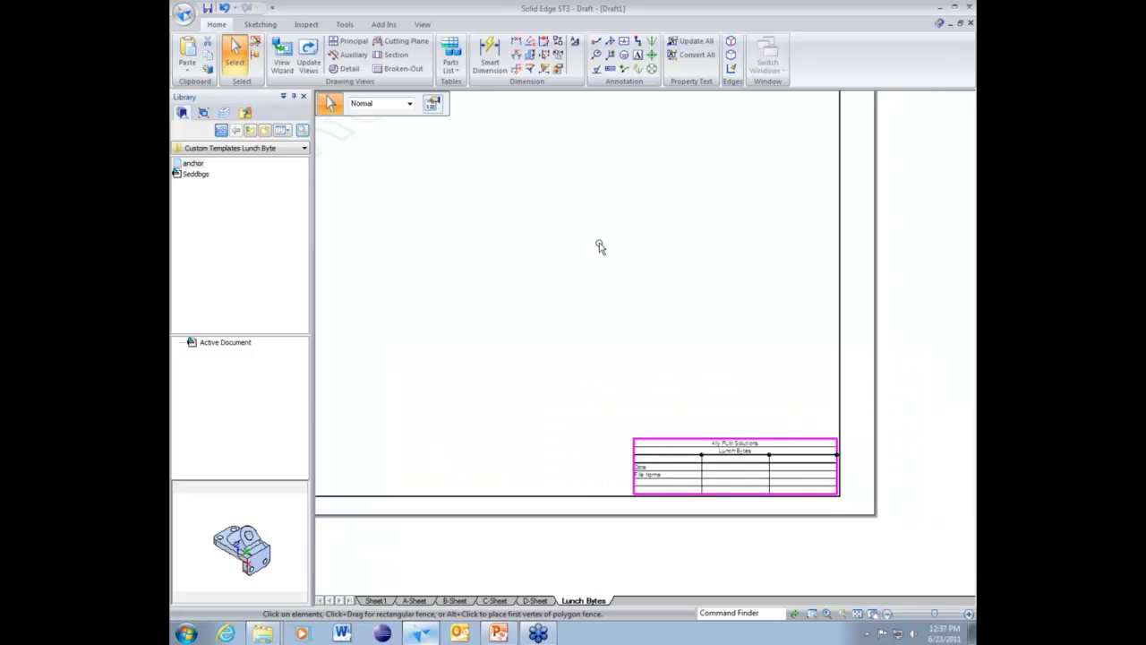
pyautogui.scroll(-3, 567, 230)
pyautogui.moveTo(394, 170); pyautogui.dragTo(925, 544)
pyautogui.press('Delete')
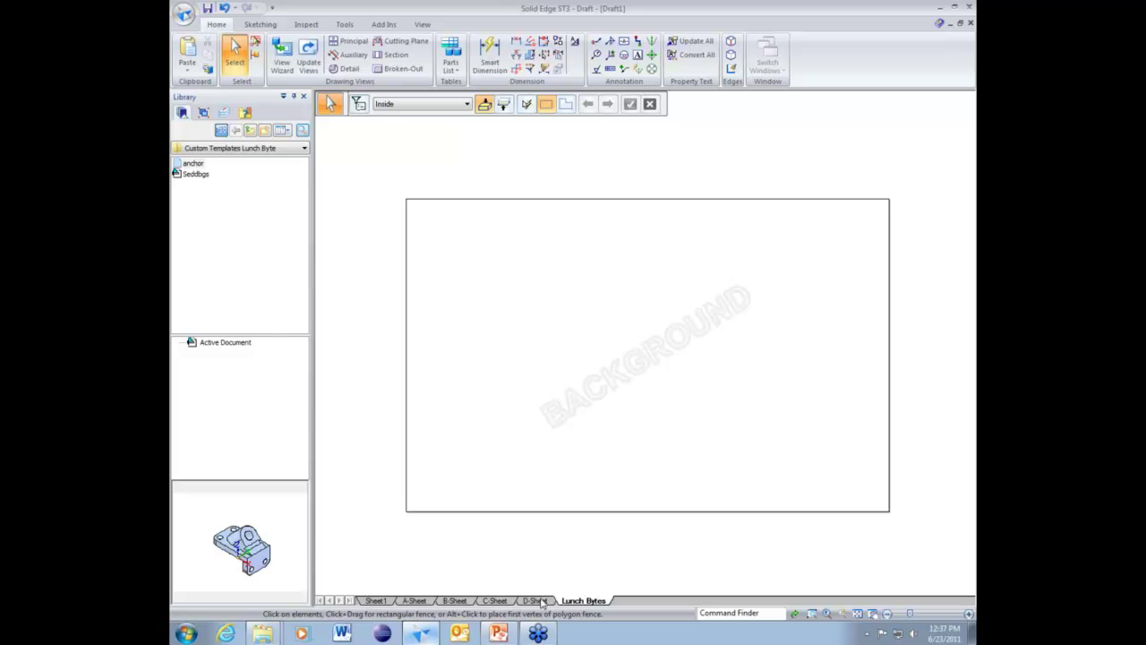
# Copy D-Sheet's border and both title blocks and paste them onto Lunch Bytes.
pyautogui.click(541, 600)
pyautogui.moveTo(344, 141); pyautogui.dragTo(954, 544)
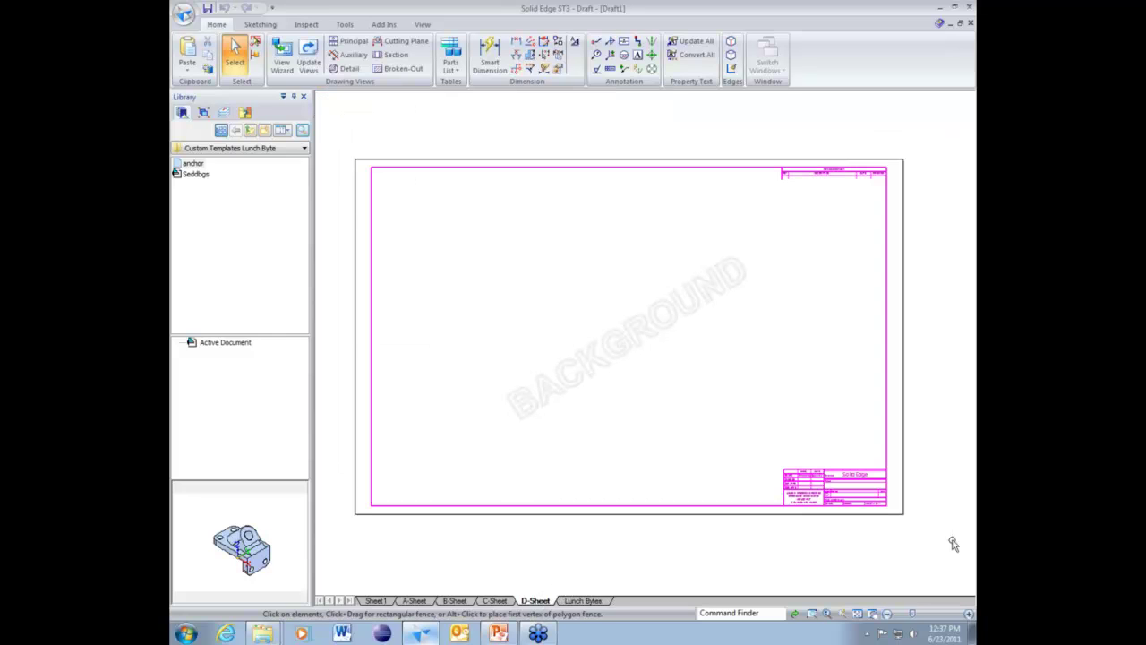
pyautogui.click(211, 59)
pyautogui.click(583, 600)
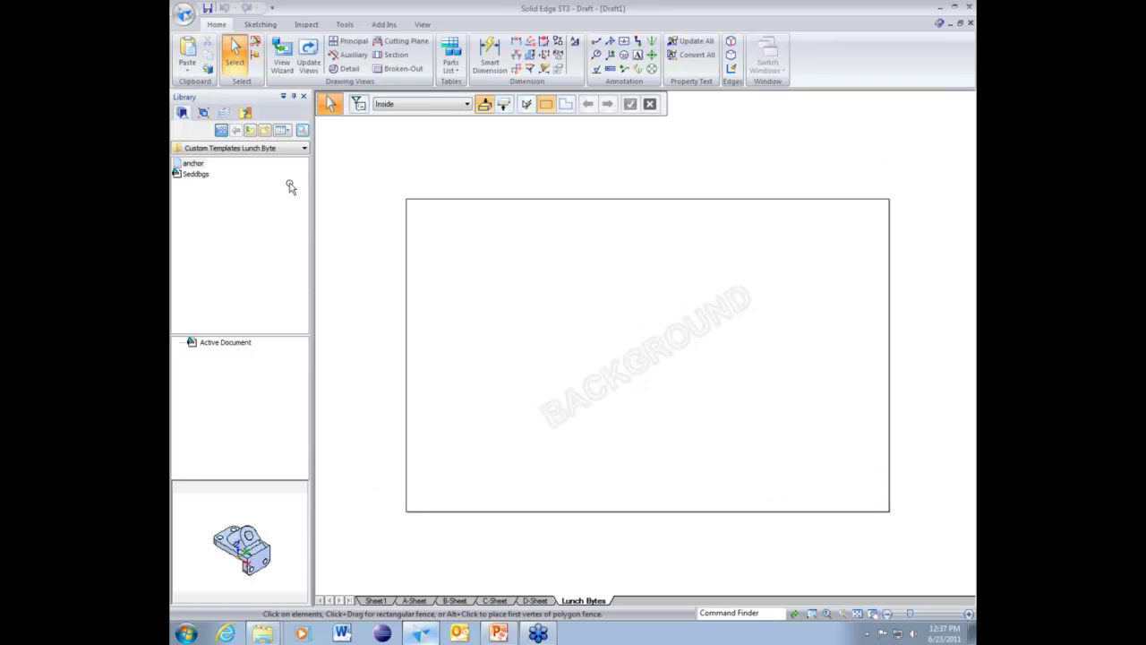
pyautogui.click(184, 57)
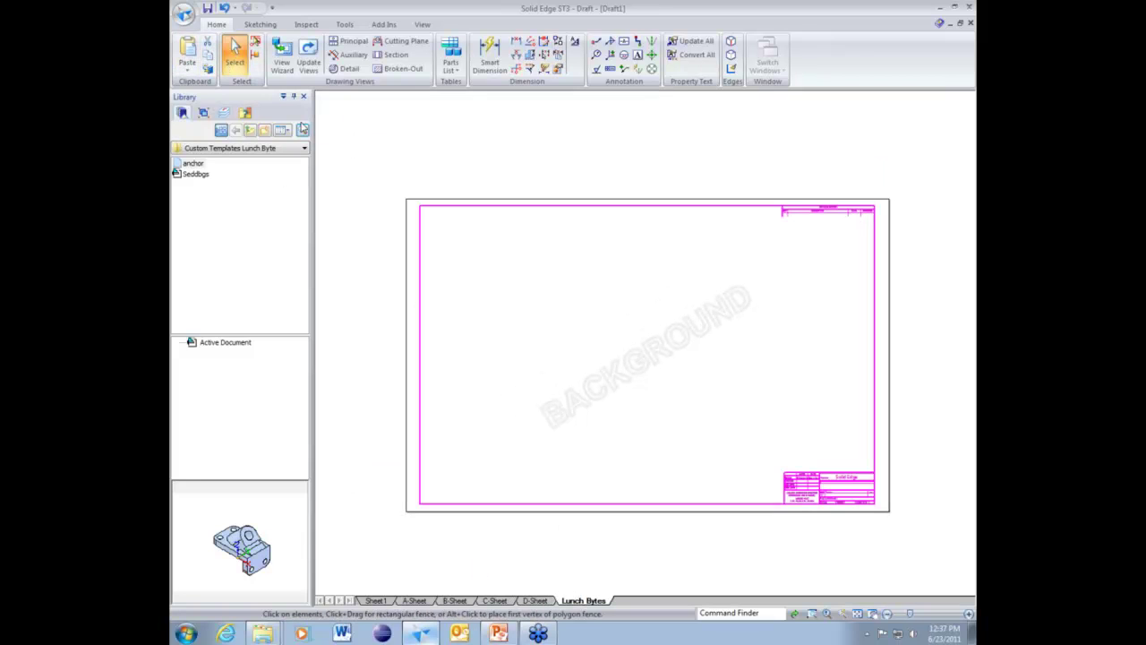
pyautogui.click(544, 318)
pyautogui.scroll(4, 558, 322)
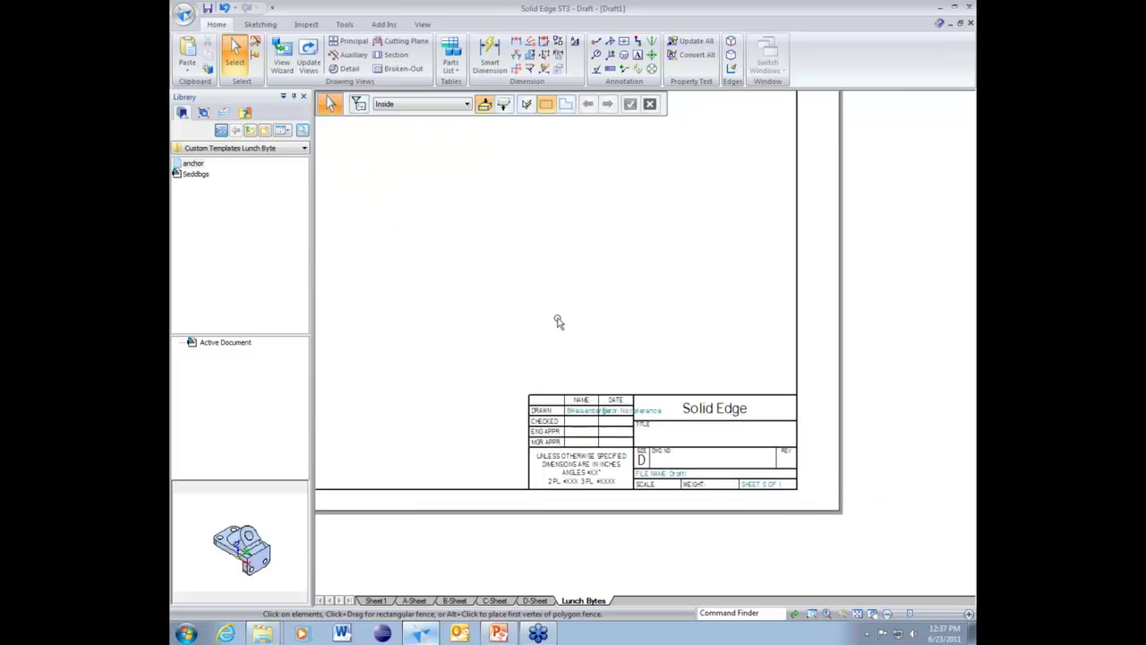
# Replace the title block's Solid Edge heading text with Ally PLM Solutions.
pyautogui.doubleClick(740, 397)
pyautogui.moveTo(705, 394); pyautogui.dragTo(610, 392)
pyautogui.write('Ally')
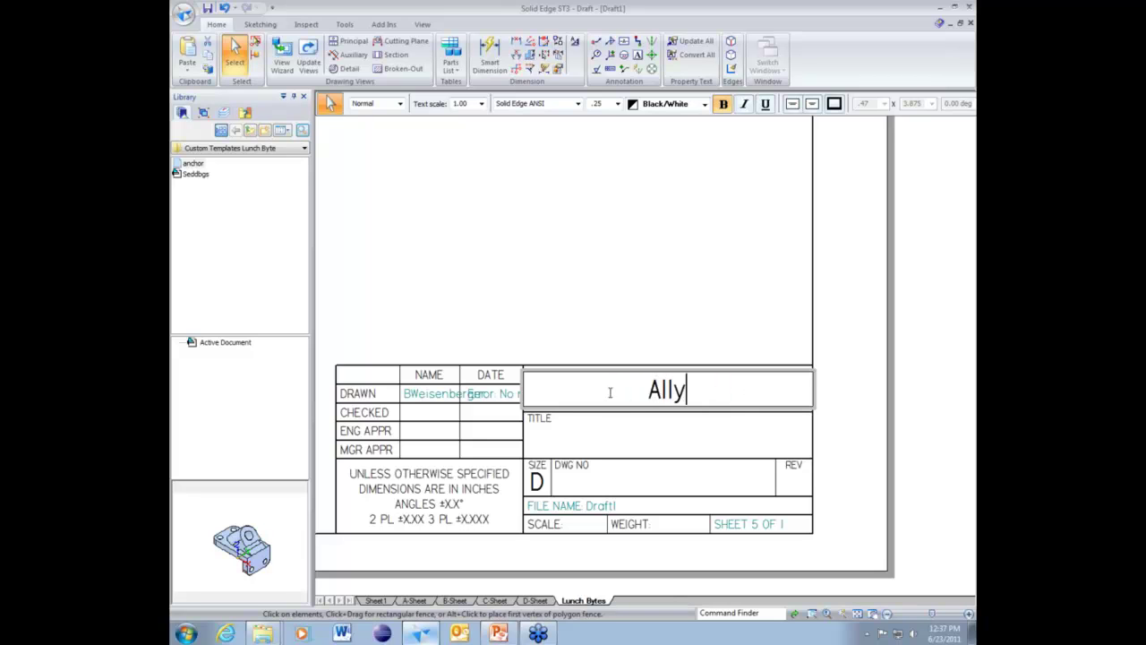
pyautogui.write(' PLM Solutions')
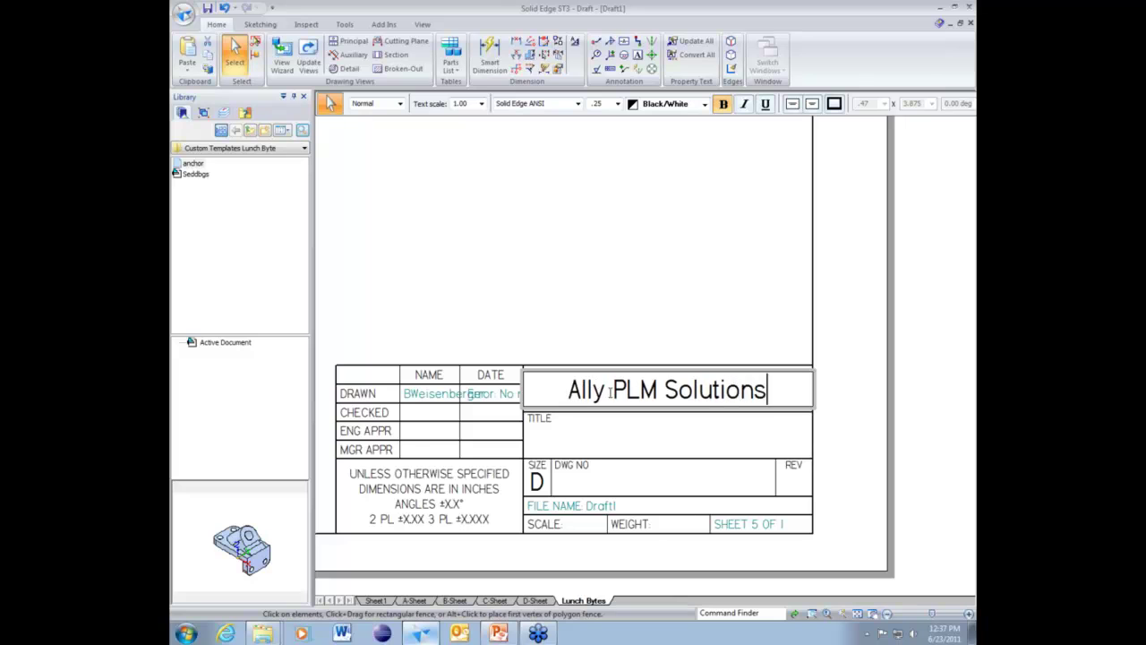
pyautogui.click(625, 328)
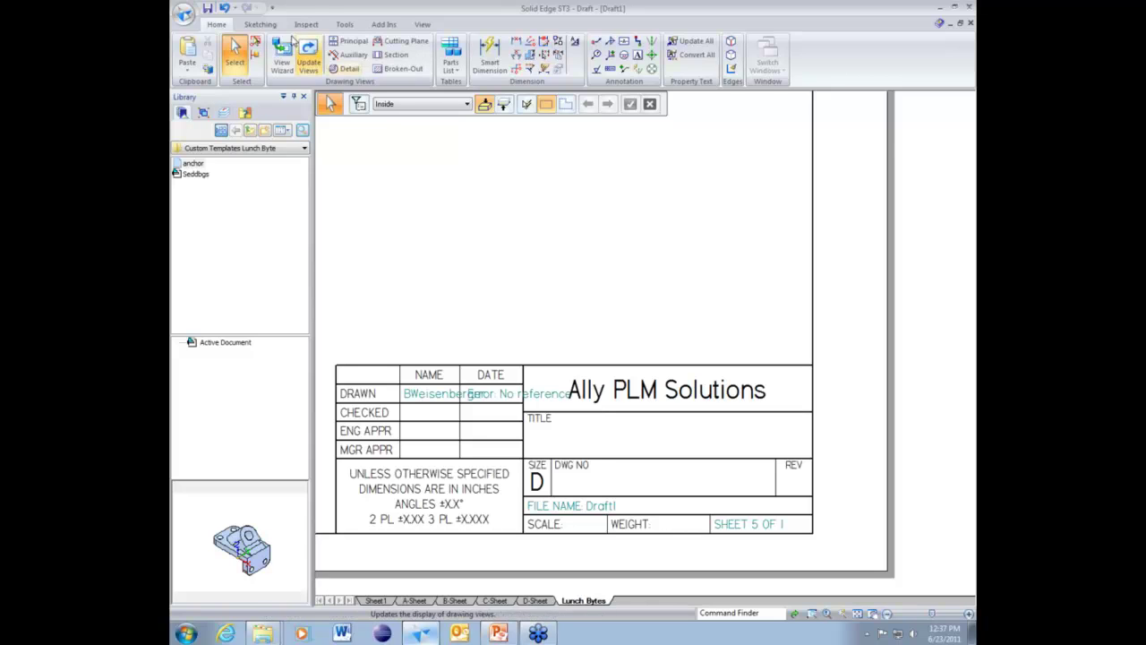
pyautogui.click(274, 26)
# Insert the Ally PLM logo TIF file as an image.
pyautogui.click(783, 55)
pyautogui.click(660, 57)
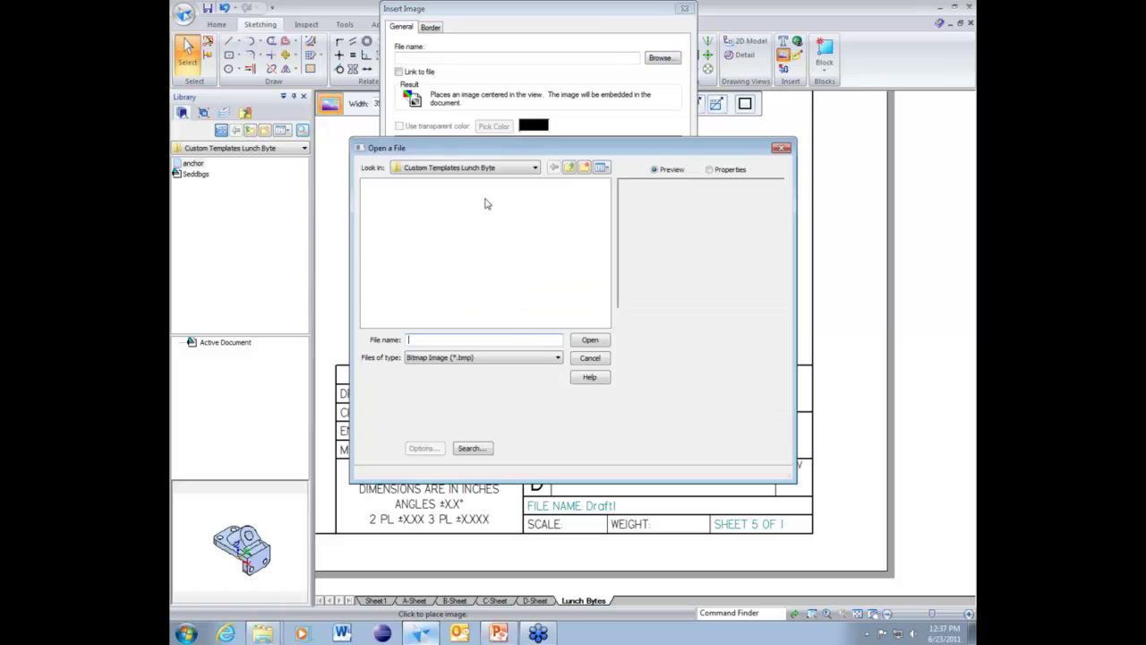
pyautogui.click(505, 358)
pyautogui.click(504, 380)
pyautogui.click(417, 188)
pyautogui.click(589, 340)
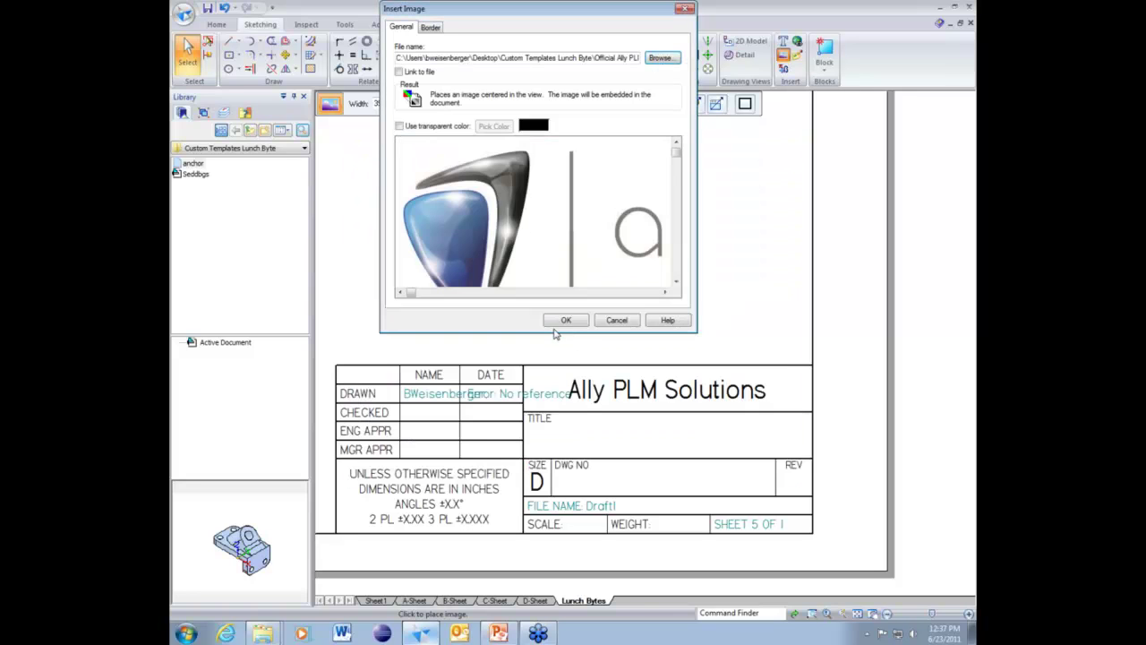
pyautogui.click(560, 321)
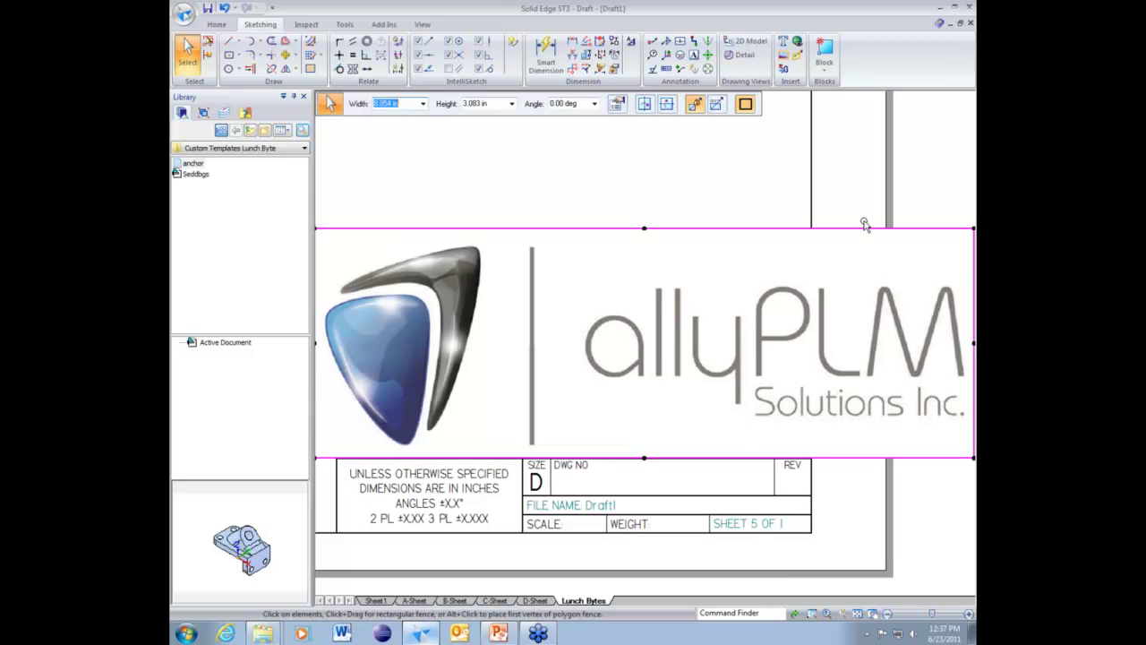
# Place the logo above the Ally PLM Solutions cell and shrink it to the cell's width.
pyautogui.click(946, 234)
pyautogui.moveTo(949, 233); pyautogui.dragTo(794, 272)
pyautogui.click(661, 203)
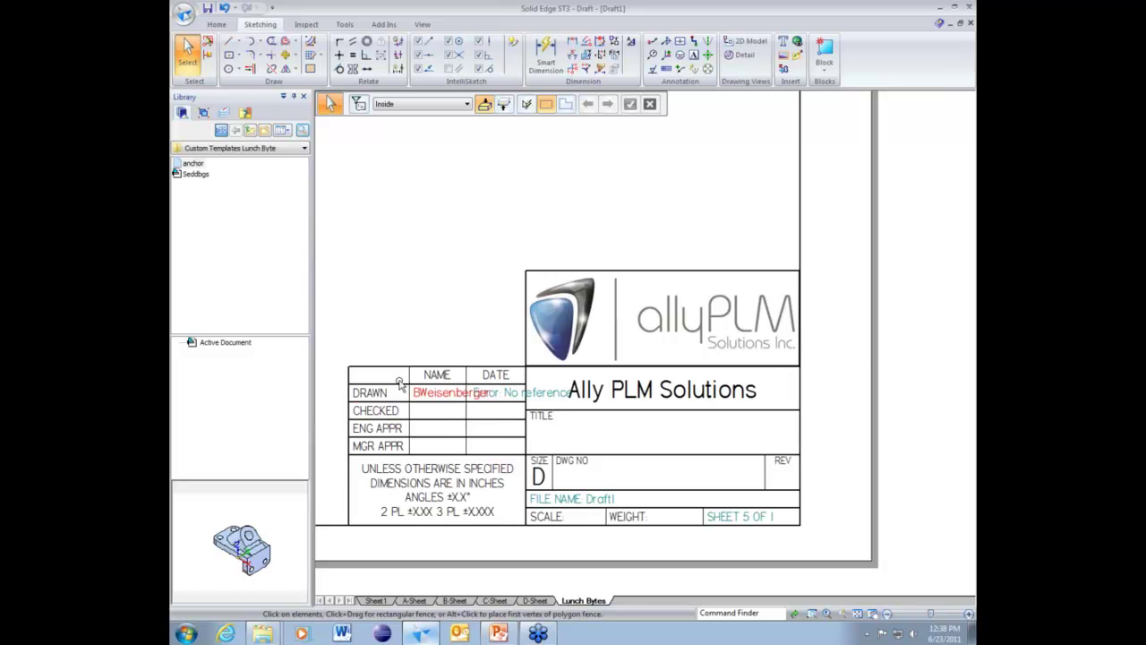
# Draw a rectangle capping the NAME/DATE table, level with the bottom of the logo.
pyautogui.click(238, 55)
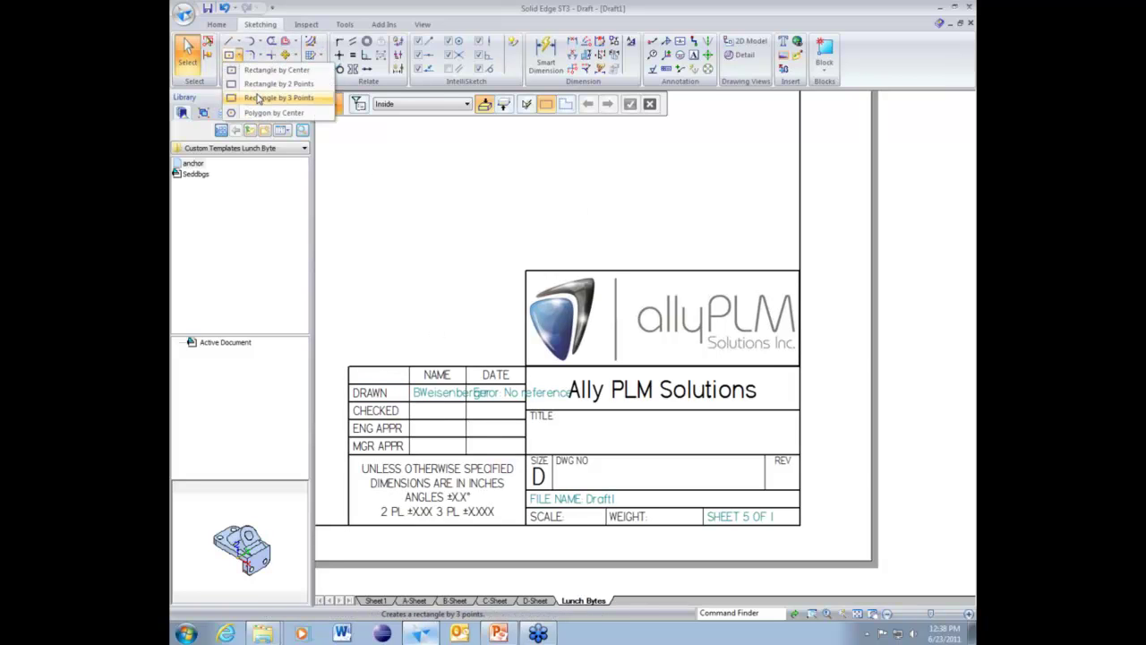
pyautogui.click(269, 95)
pyautogui.click(348, 366)
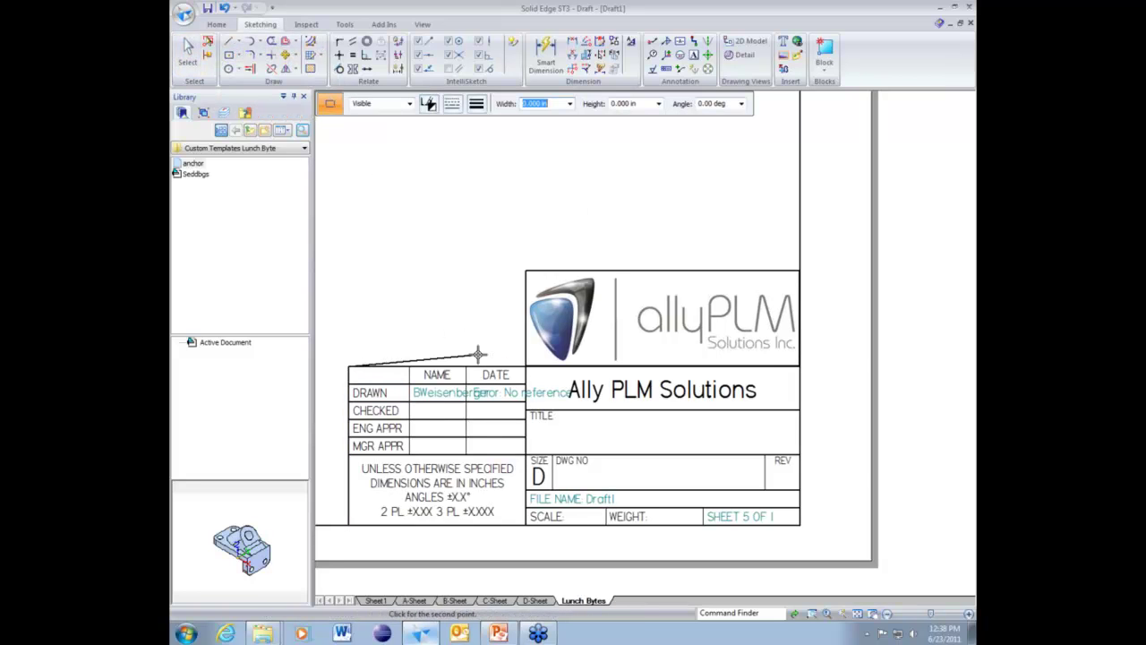
pyautogui.click(526, 344)
pyautogui.hscroll(-1, 441, 258)
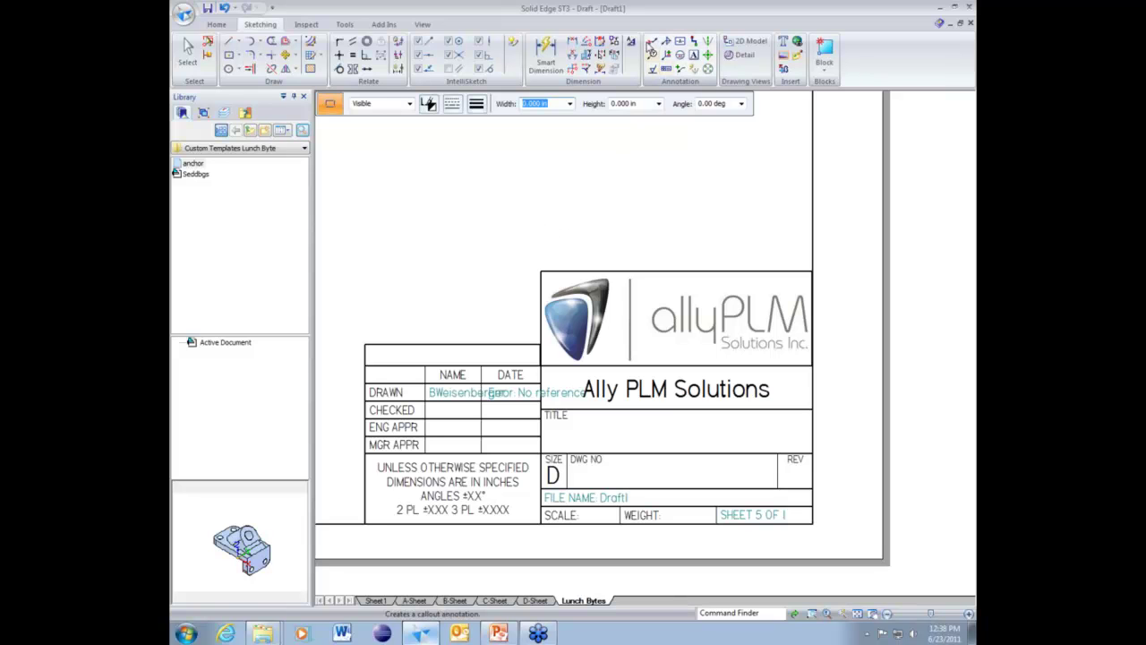
pyautogui.click(651, 41)
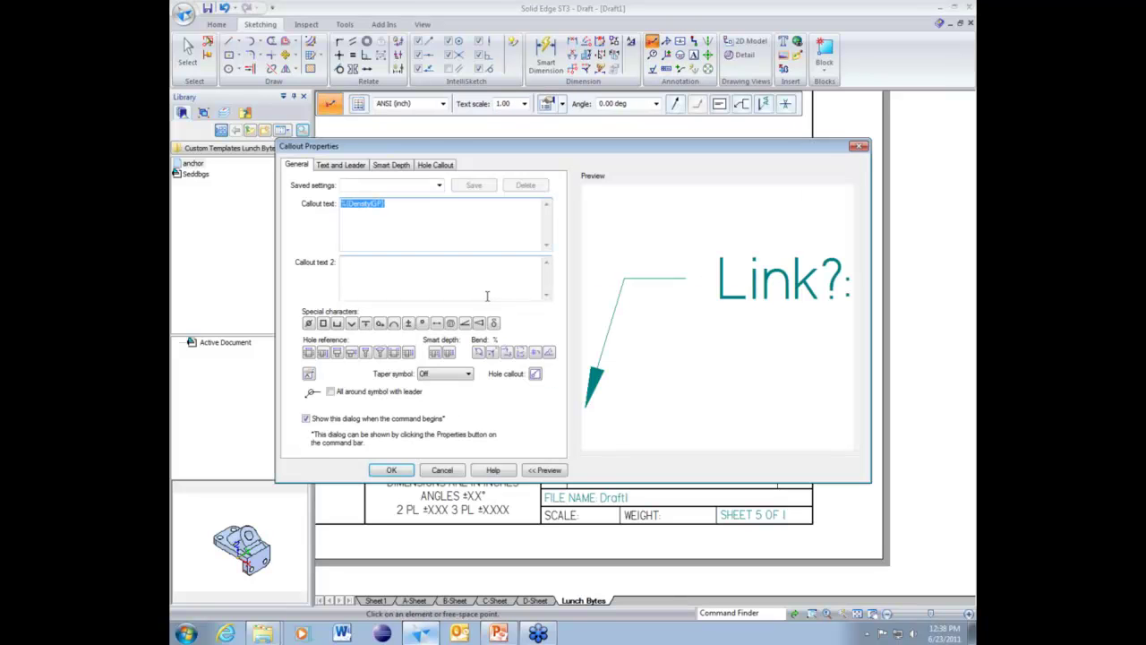
# Clear the callout text, keep Property Text source From active document, then present PowerPoint's Property Text slide full screen.
pyautogui.press('BackSpace')
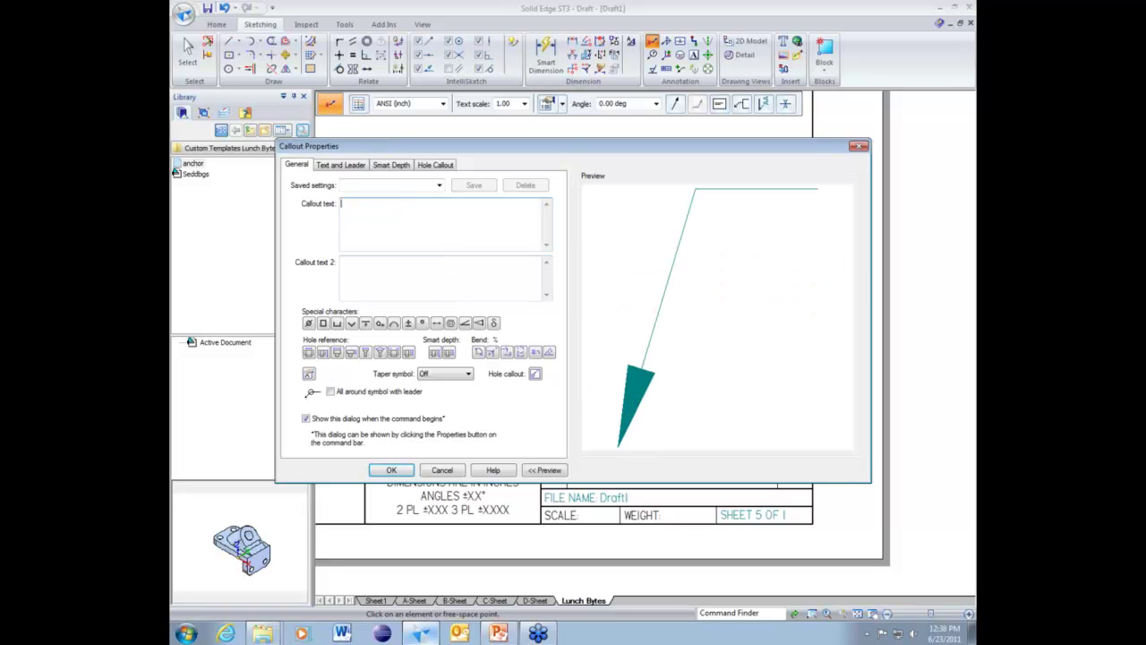
pyautogui.click(308, 373)
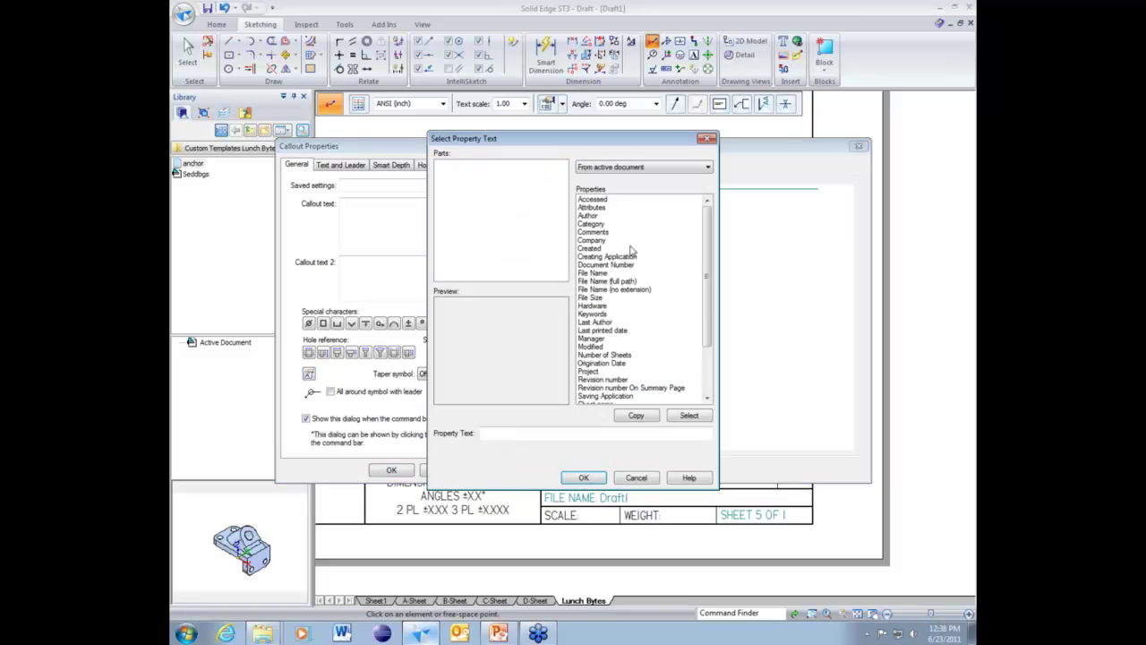
pyautogui.click(635, 168)
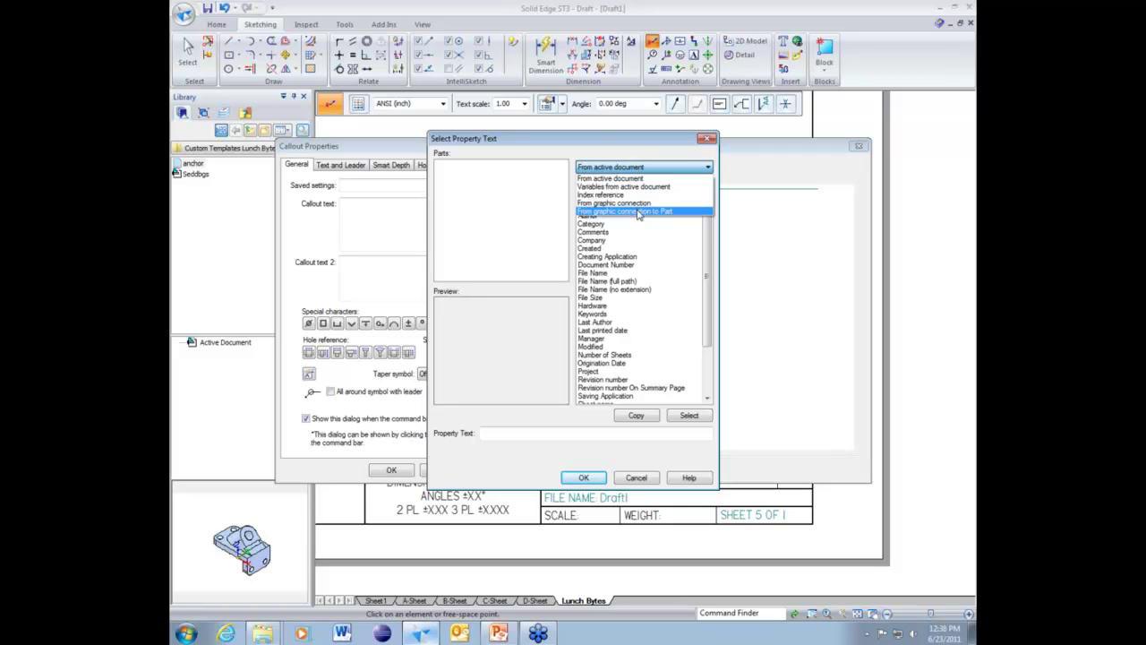
pyautogui.click(487, 636)
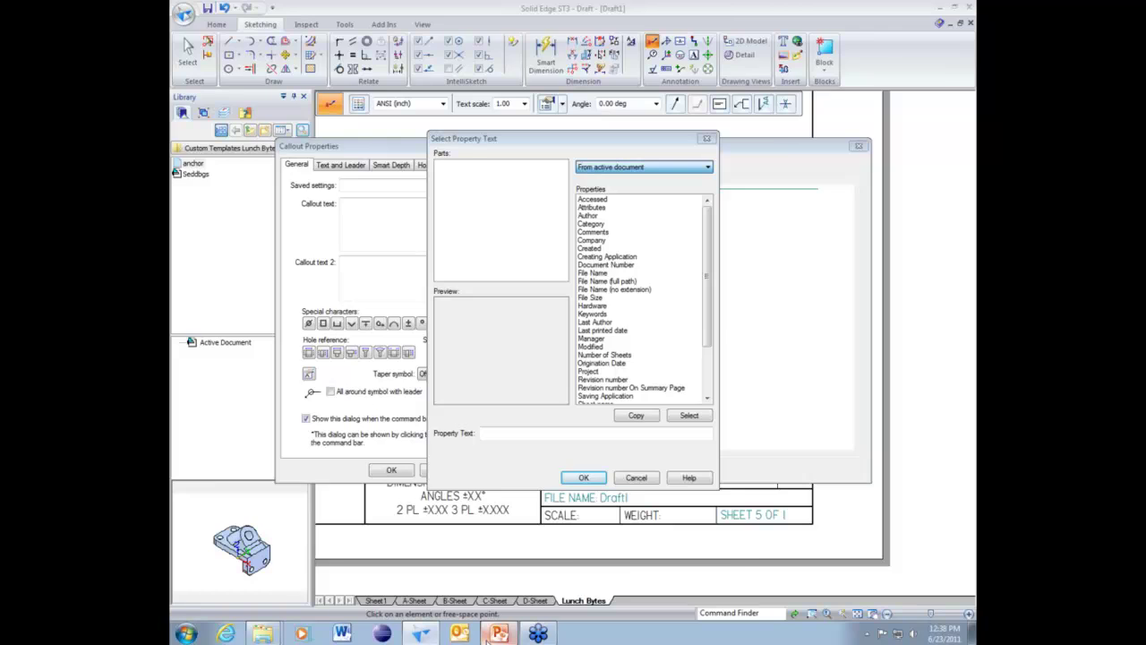
pyautogui.press('pagedown')
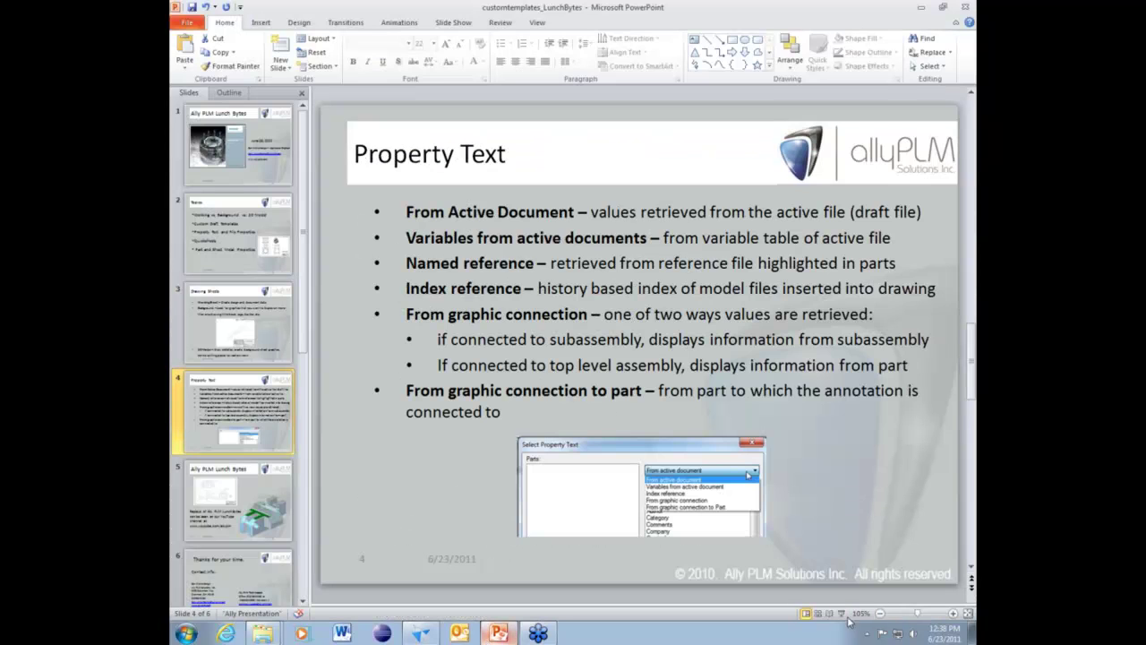
pyautogui.click(840, 614)
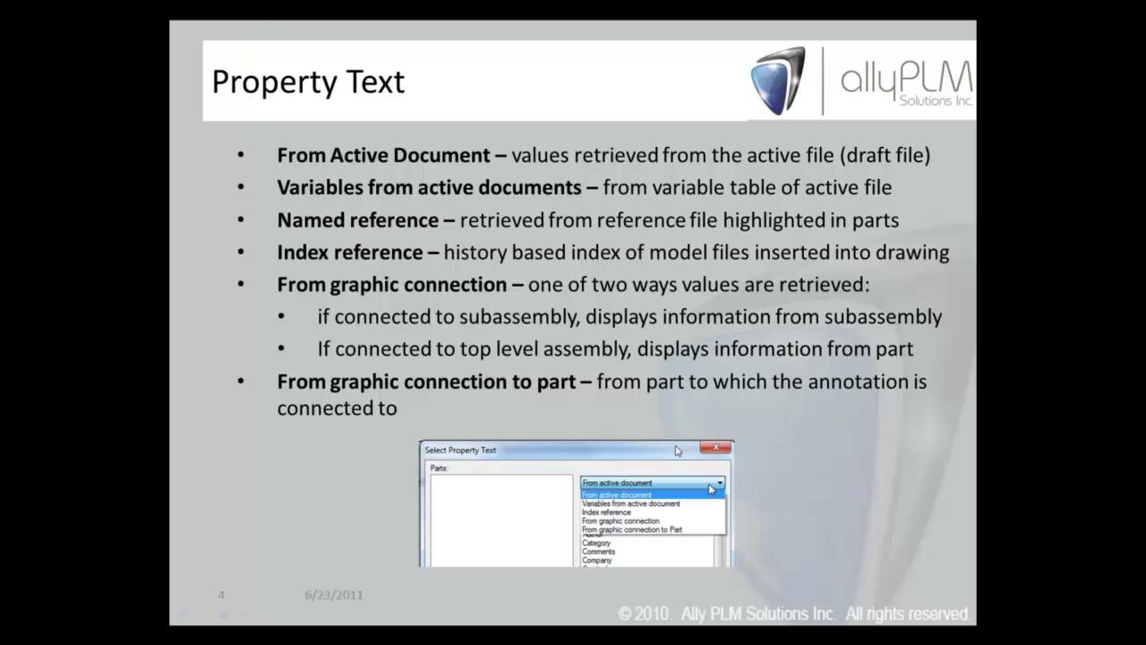
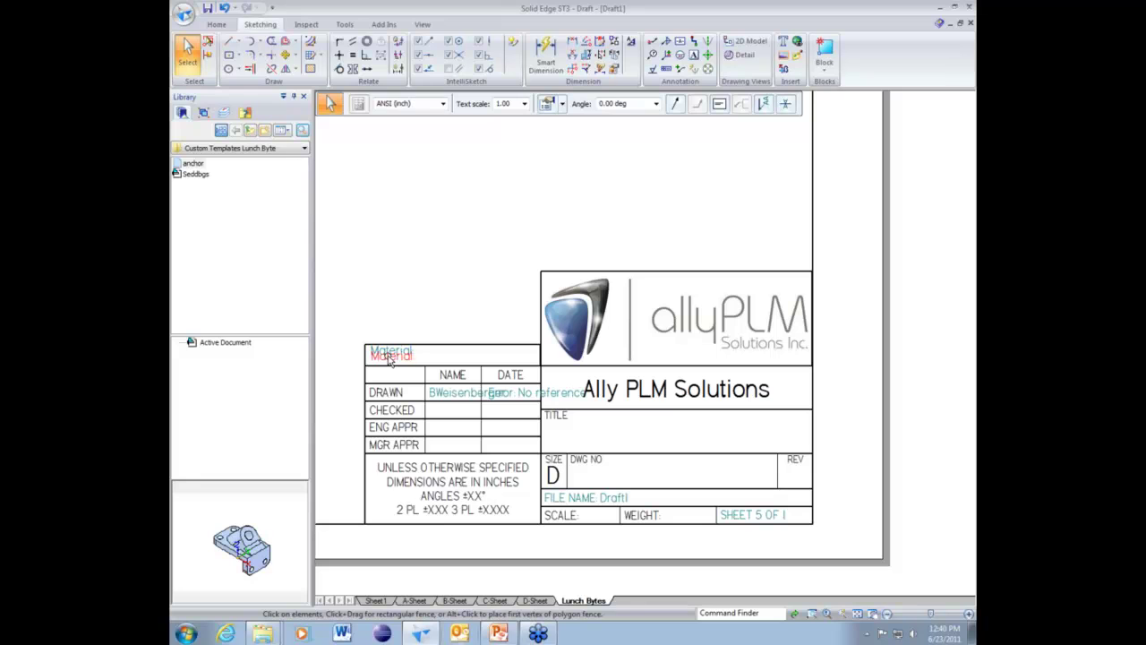
# Finish the teal Material label and zoom out to show the whole Lunch Bytes sheet.
pyautogui.click(429, 264)
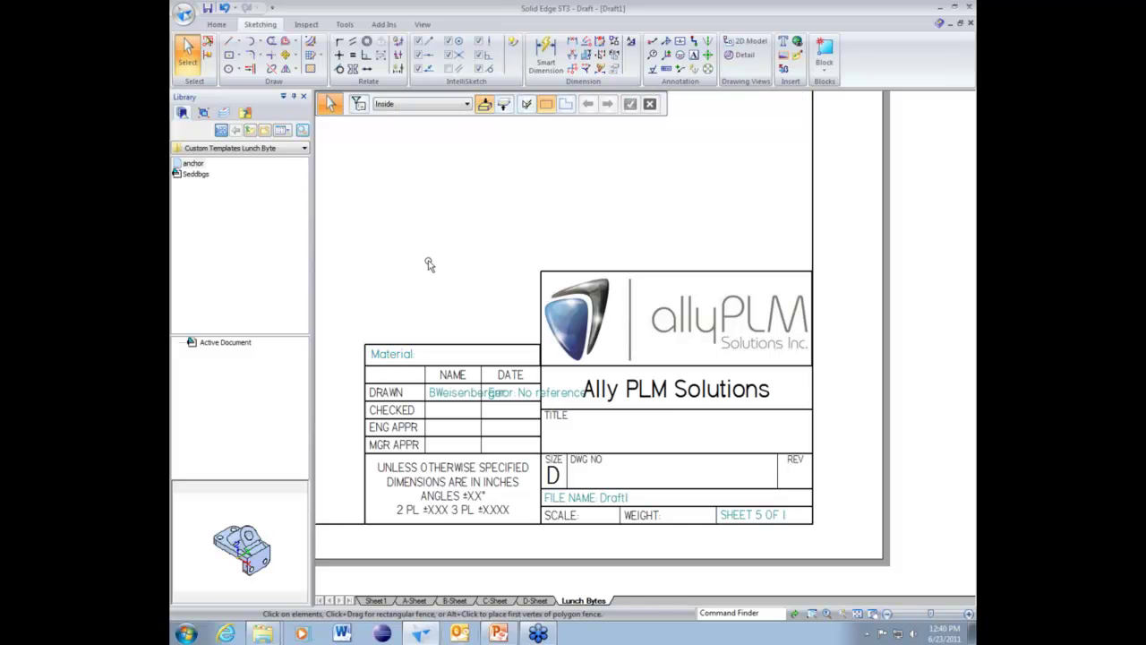
pyautogui.scroll(-2, 430, 261)
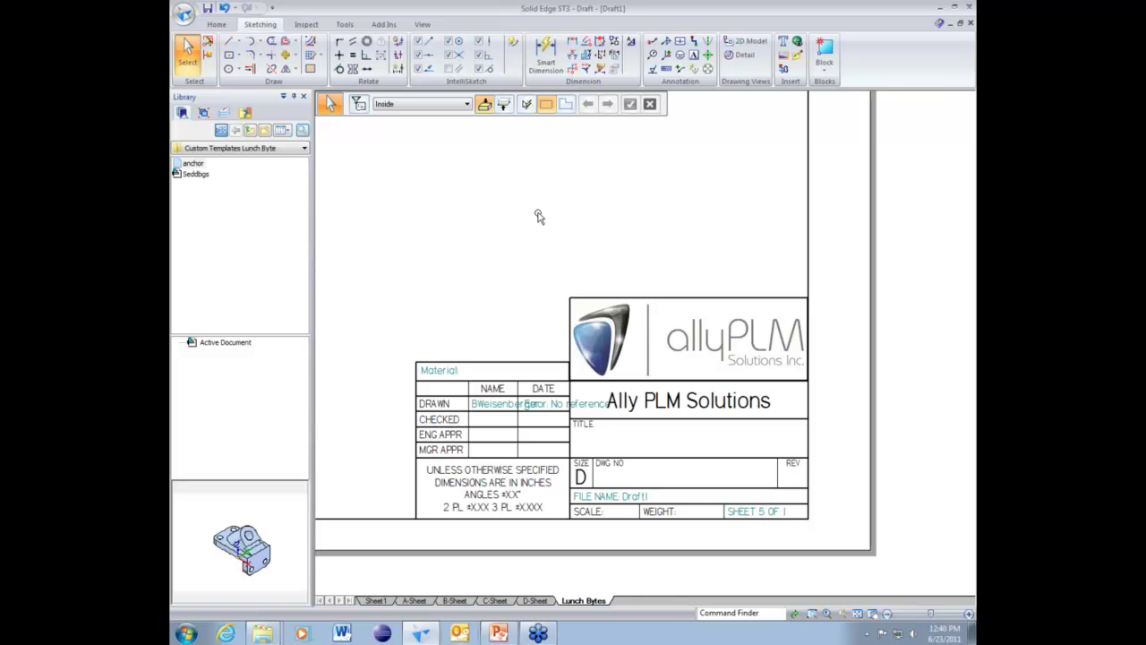
pyautogui.scroll(-3, 555, 254)
pyautogui.scroll(-5, 673, 275)
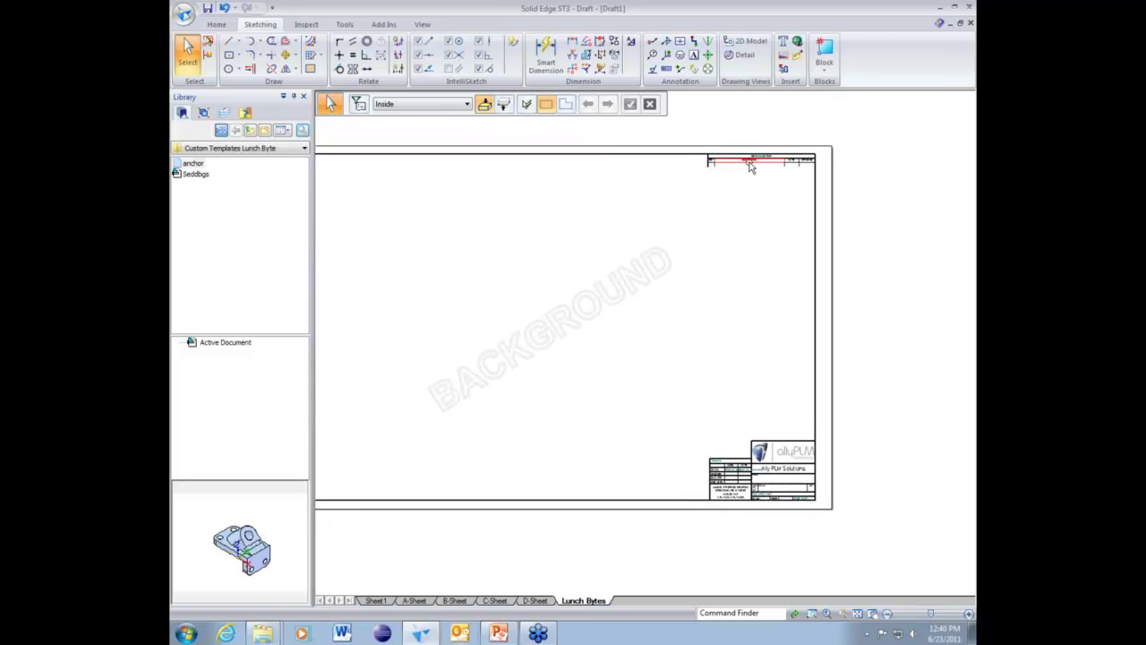
# Save the border and title block as block 'Lunch Byte' with bottom-left origin, then show the 2D Model sheet.
pyautogui.click(827, 74)
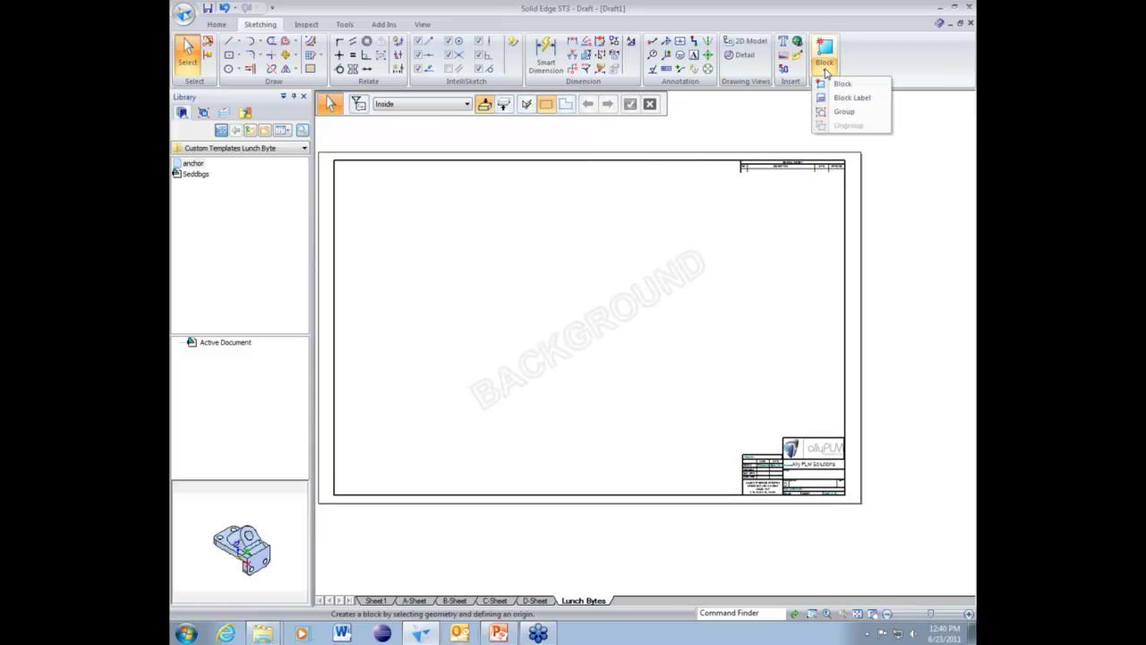
pyautogui.click(842, 84)
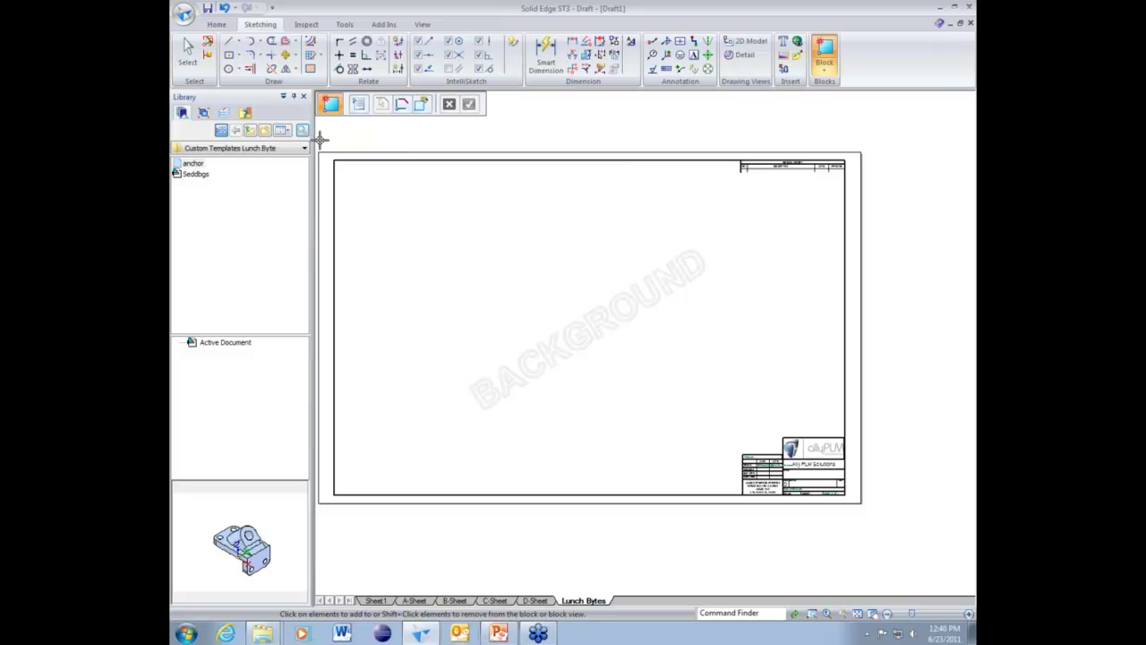
pyautogui.moveTo(322, 141); pyautogui.dragTo(919, 538)
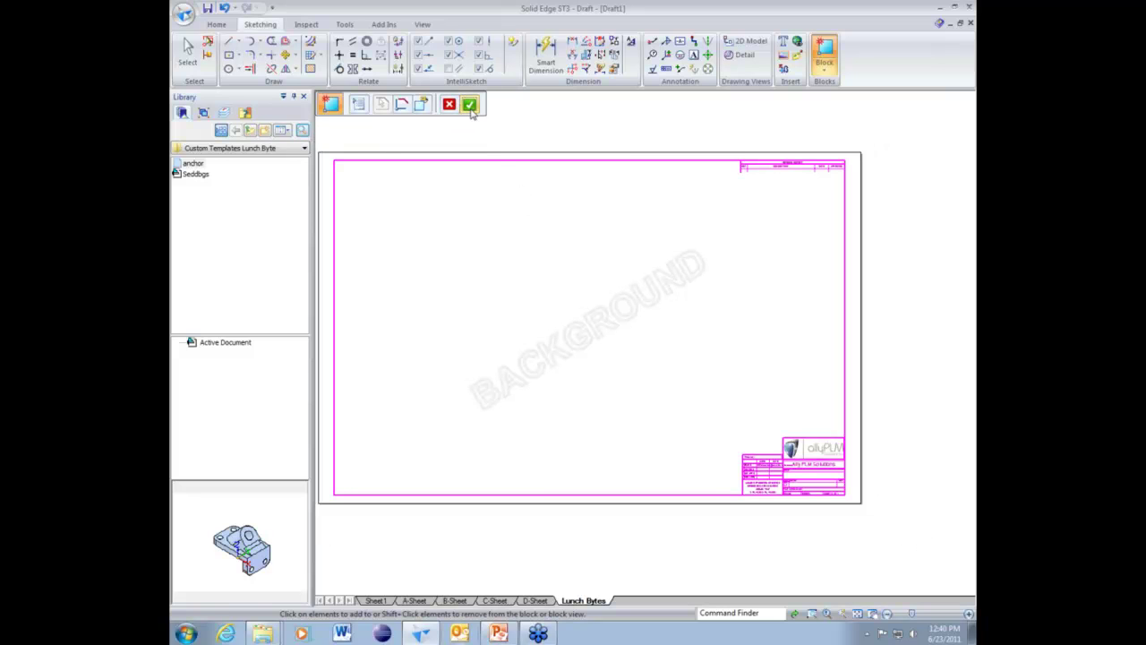
pyautogui.click(469, 104)
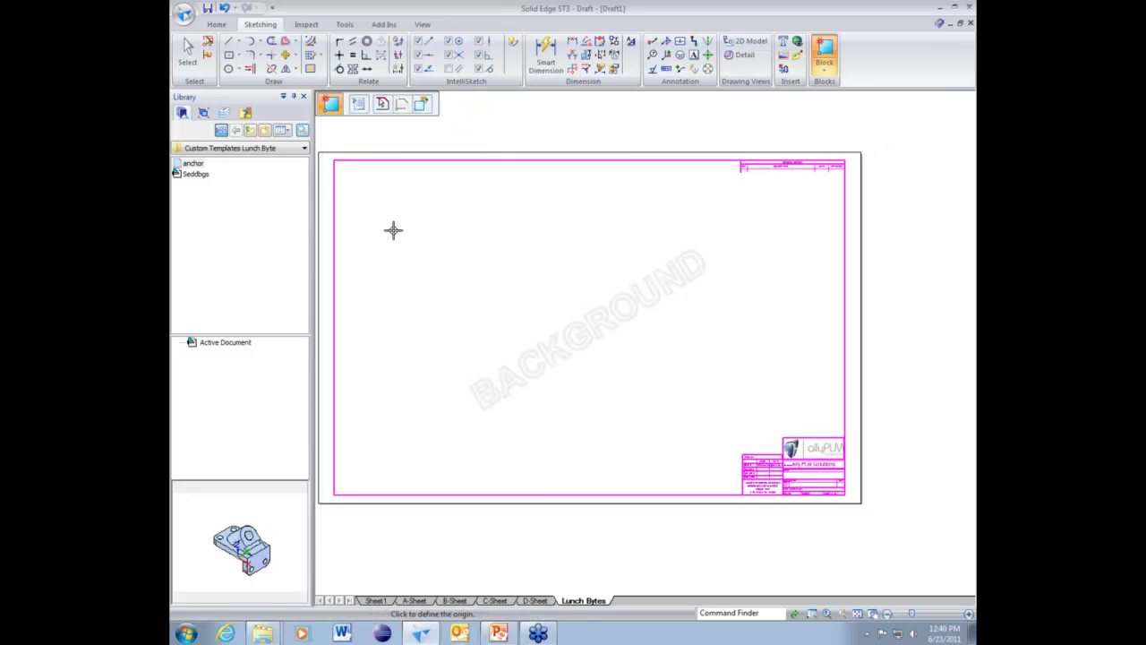
pyautogui.click(333, 493)
pyautogui.write('Lunch Byte')
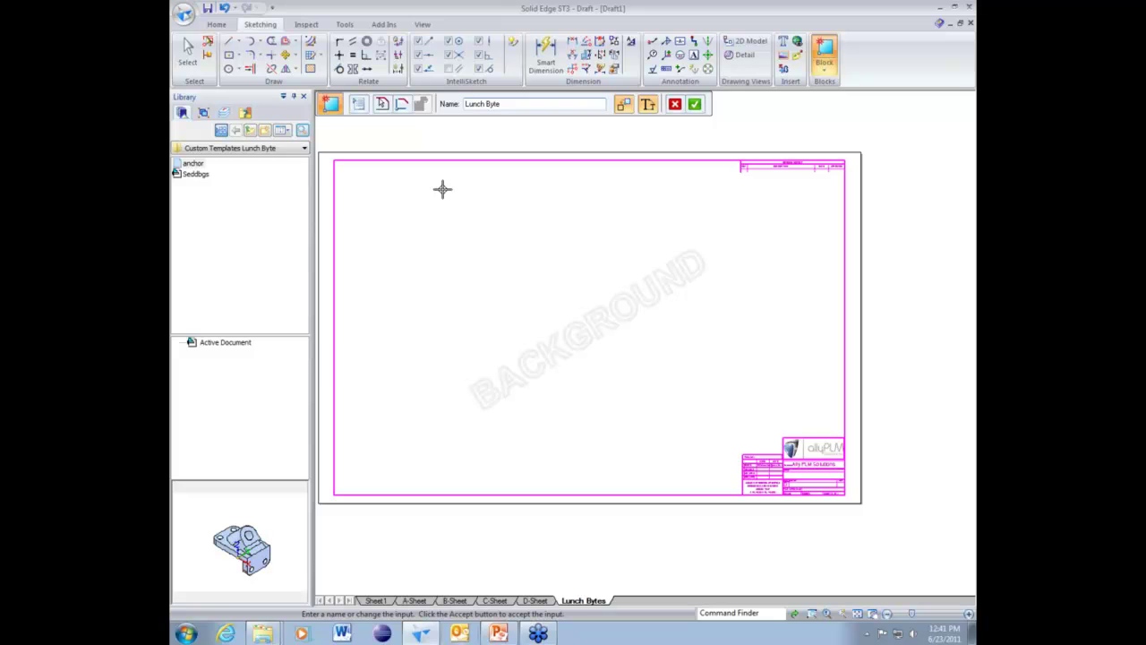
pyautogui.press('Return')
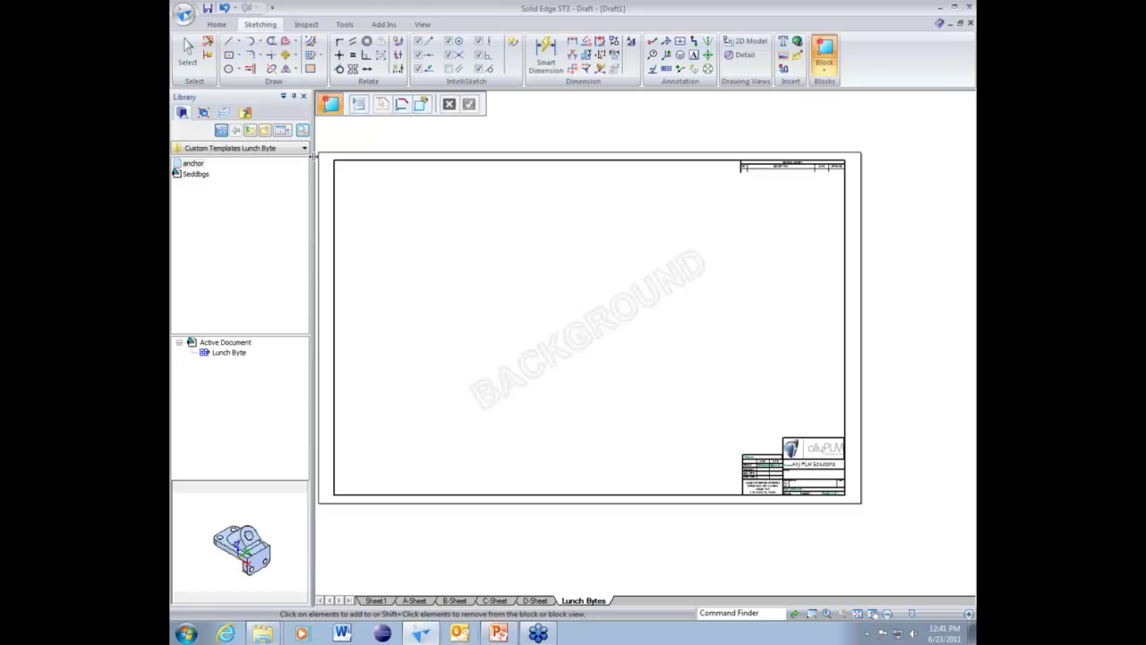
pyautogui.click(422, 24)
pyautogui.click(229, 68)
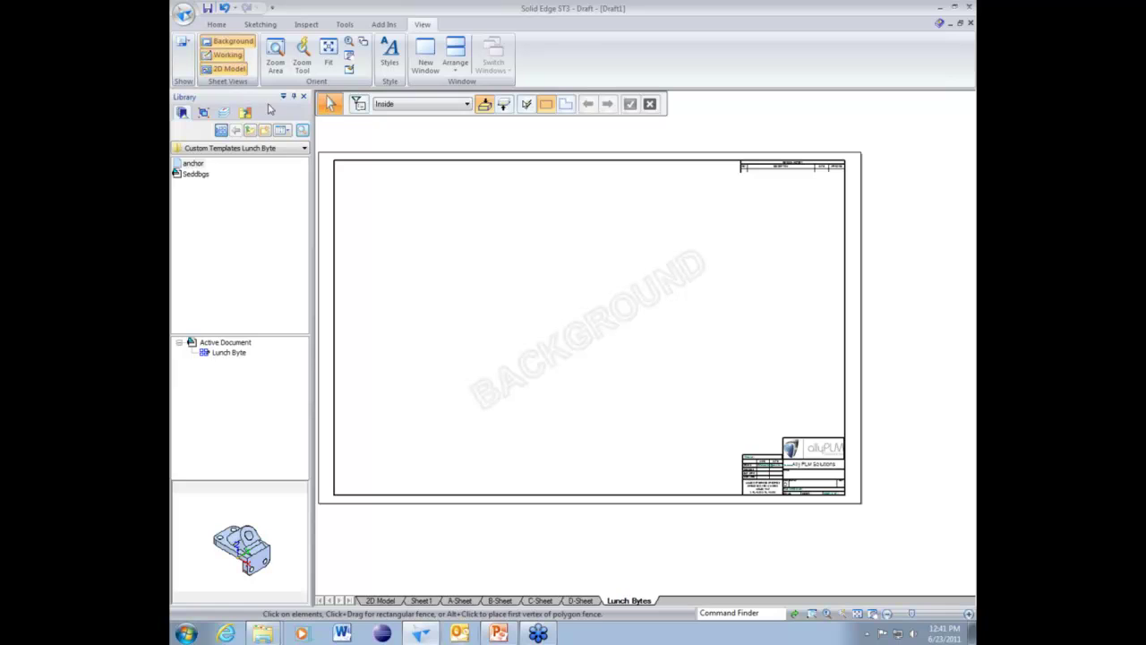
# Drag the Lunch Byte block from the Active Document library onto the 2D Model sheet.
pyautogui.click(380, 600)
pyautogui.moveTo(229, 352); pyautogui.dragTo(351, 532)
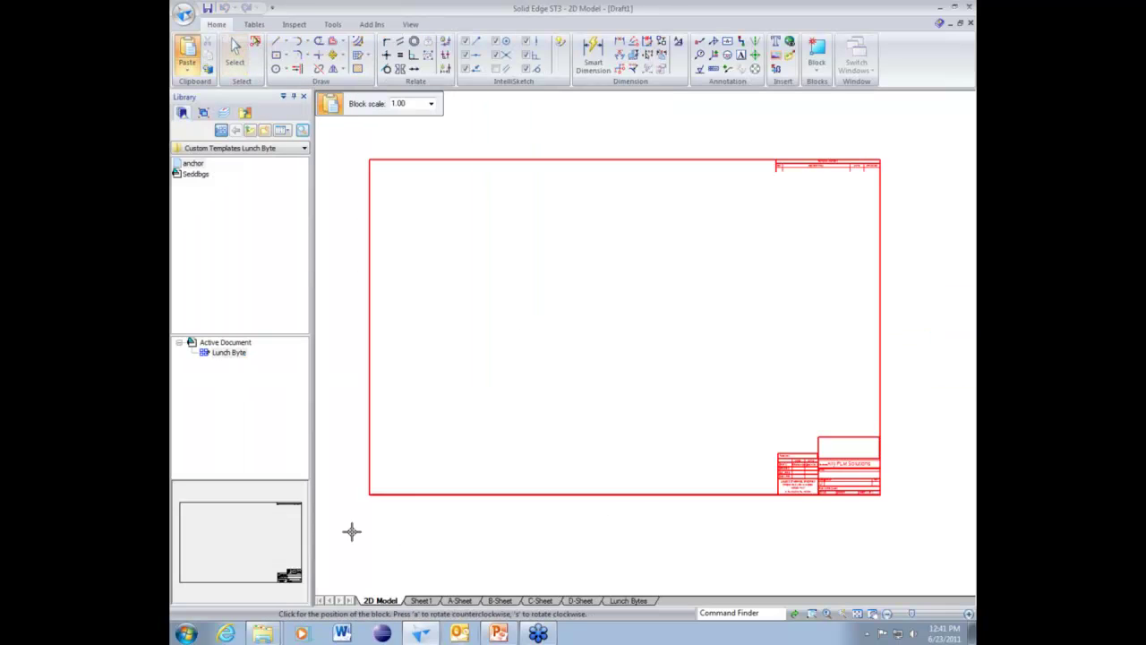
pyautogui.click(411, 506)
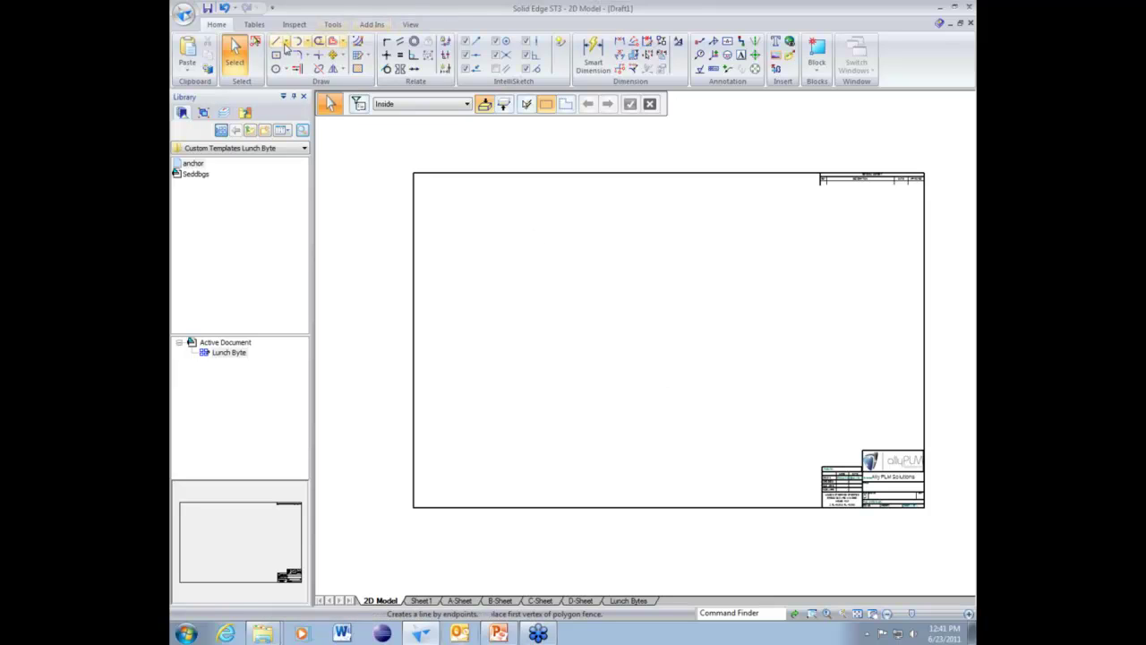
pyautogui.click(410, 24)
# Hide the 2D Model sheet, check the Lunch Bytes sheet, and return to Sheet 1.
pyautogui.click(228, 68)
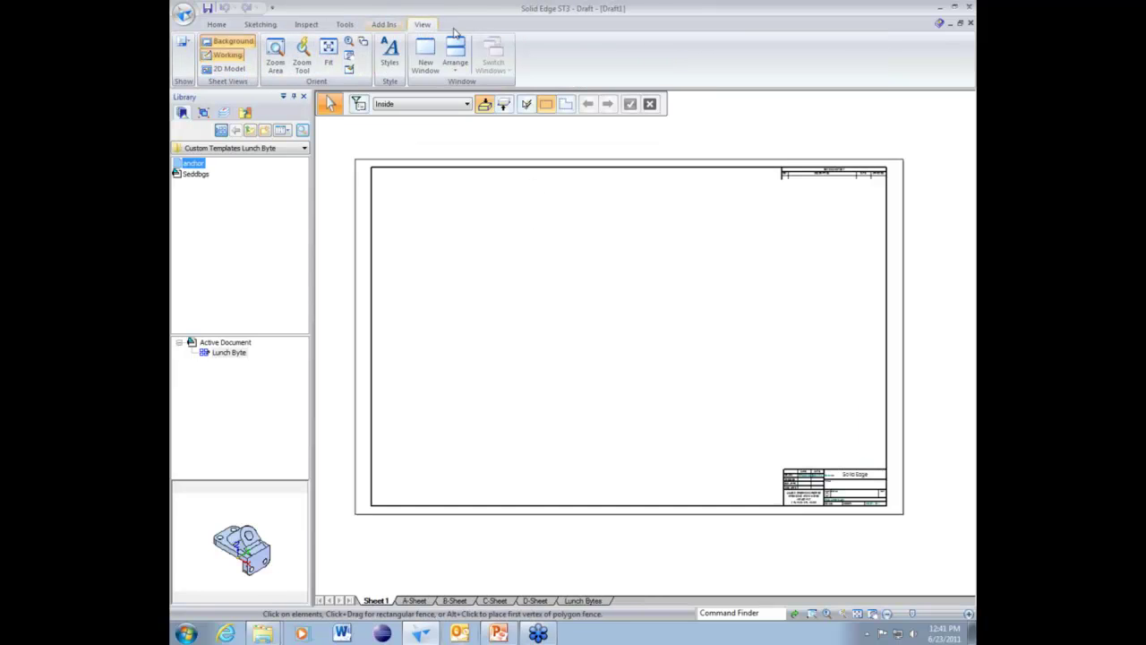
pyautogui.click(584, 601)
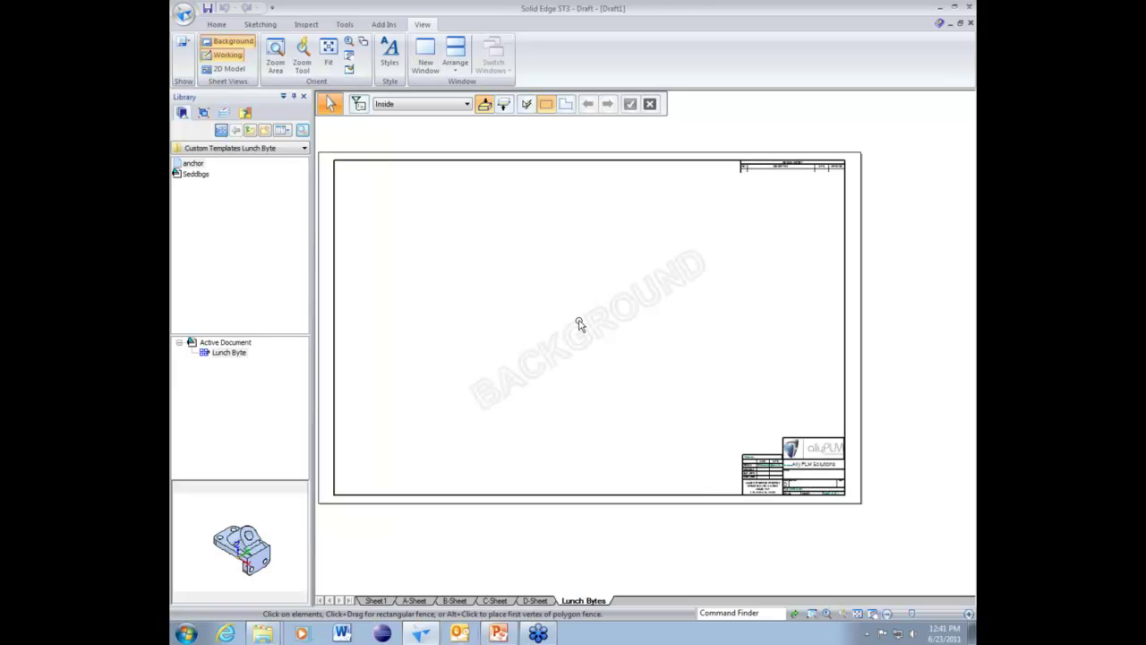
pyautogui.scroll(3, 581, 323)
pyautogui.scroll(4, 580, 315)
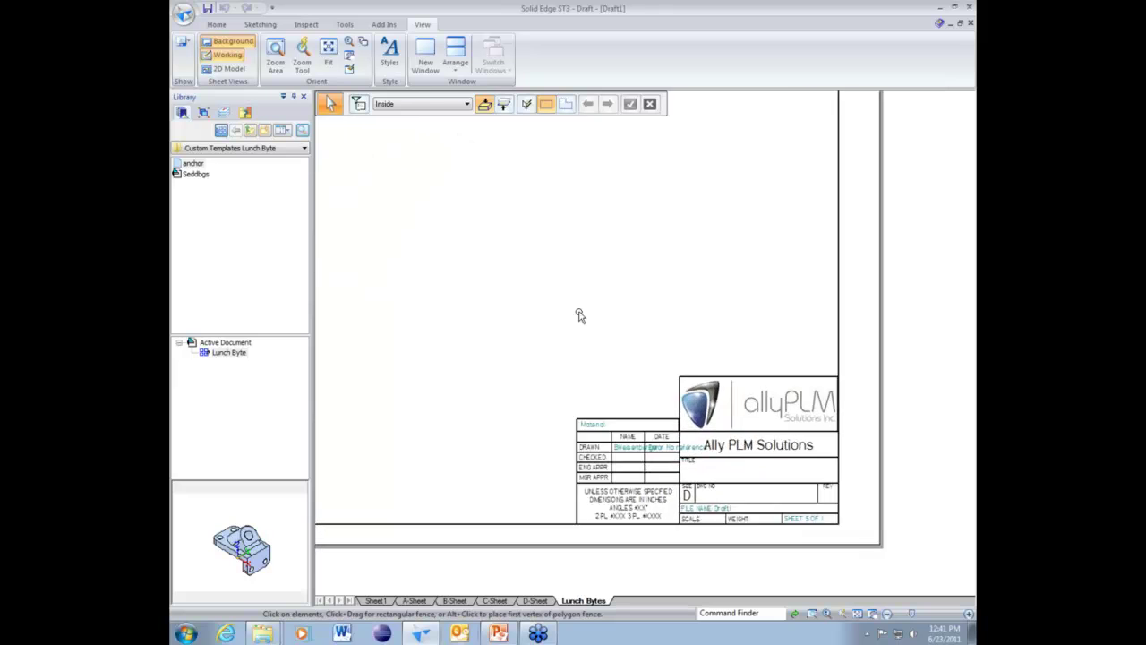
pyautogui.click(382, 602)
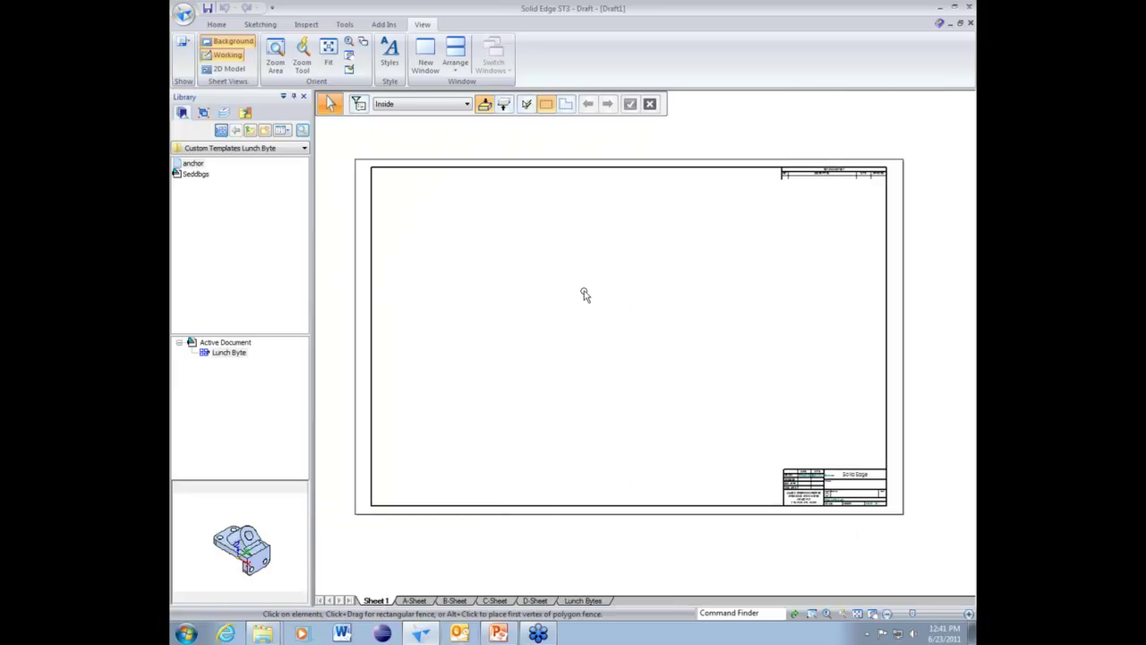
pyautogui.scroll(4, 845, 442)
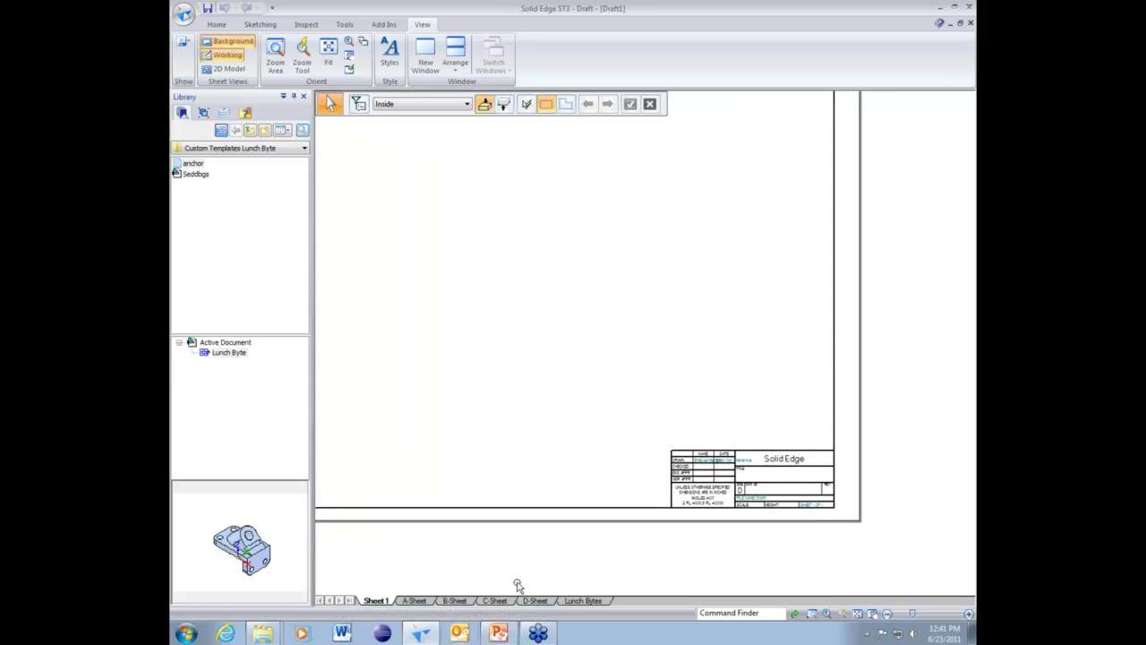
# Set Sheet 1's background sheet to Lunch Bytes in Sheet Setup.
pyautogui.rightClick(377, 602)
pyautogui.click(387, 596)
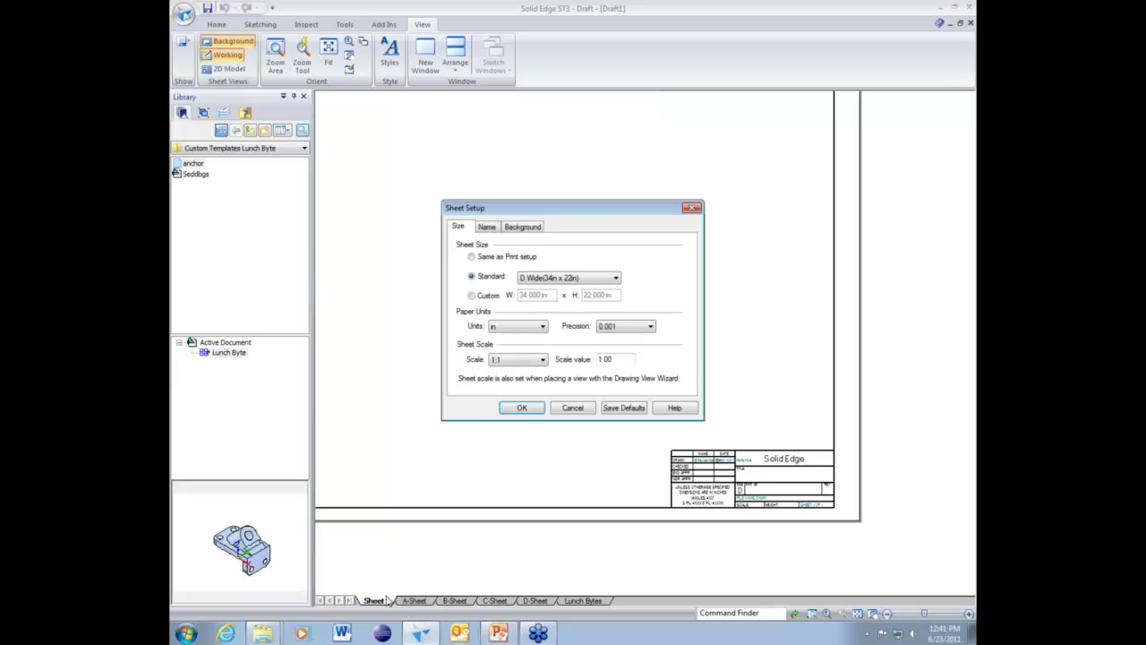
pyautogui.click(519, 228)
pyautogui.click(567, 262)
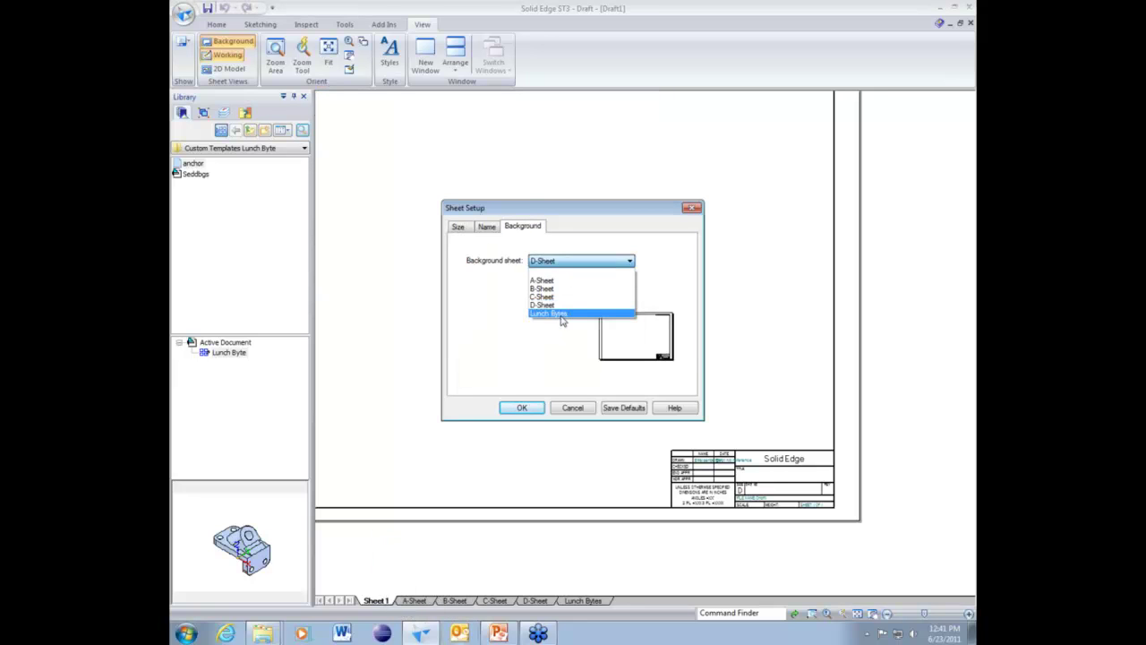
pyautogui.click(565, 314)
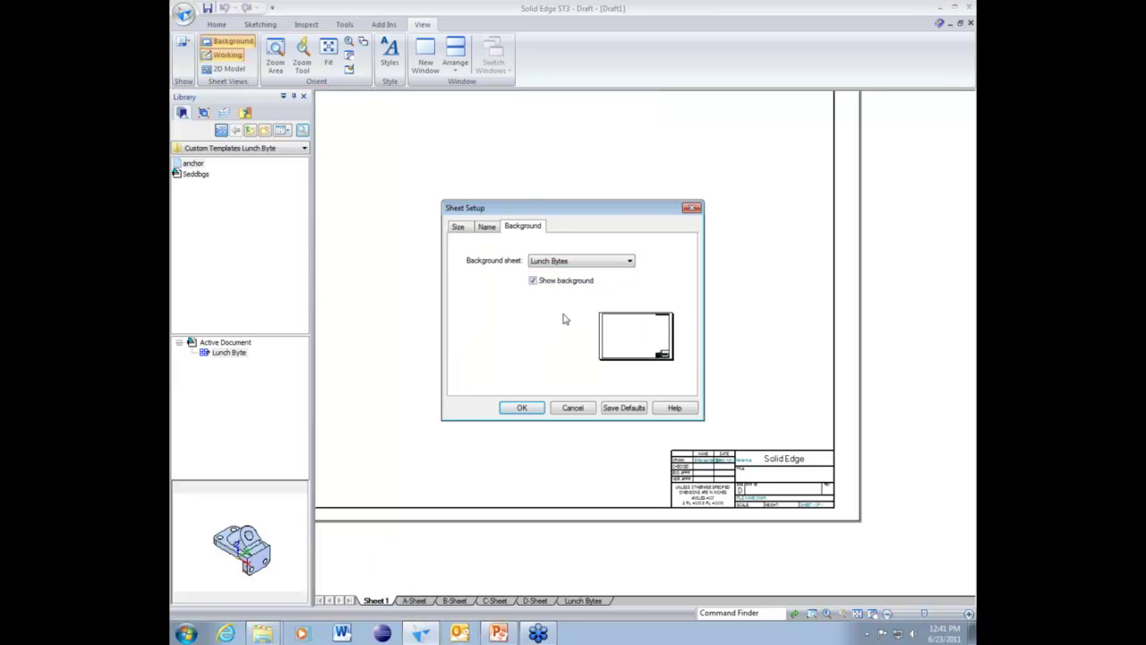
pyautogui.click(522, 407)
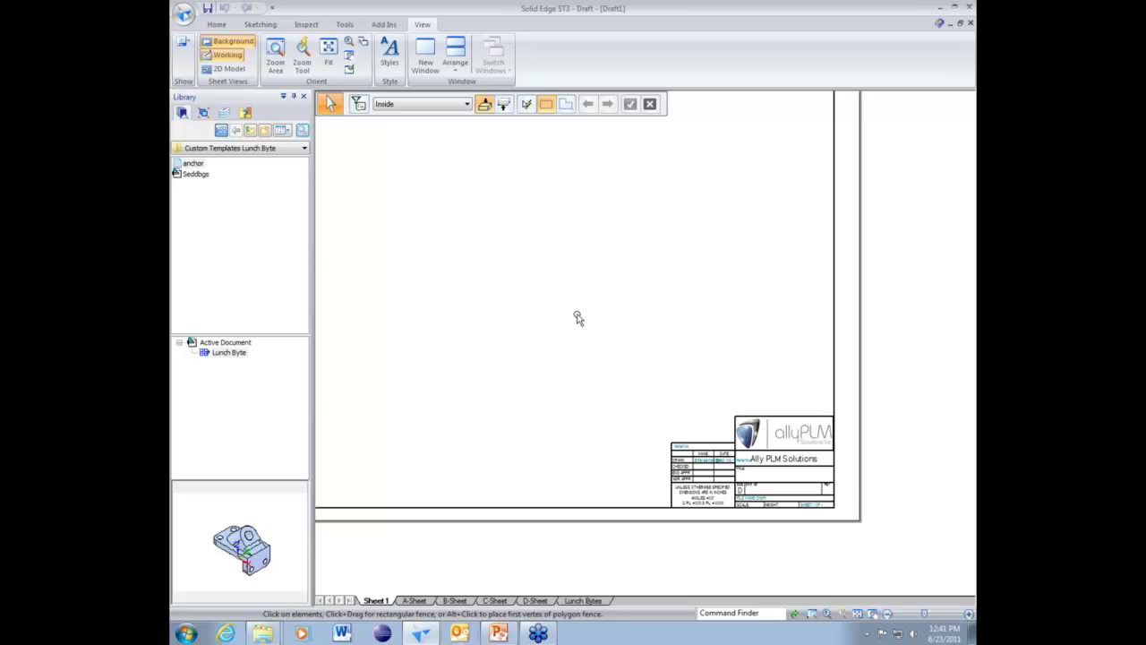
# Start the View Wizard and select the anchor part as the model.
pyautogui.click(219, 26)
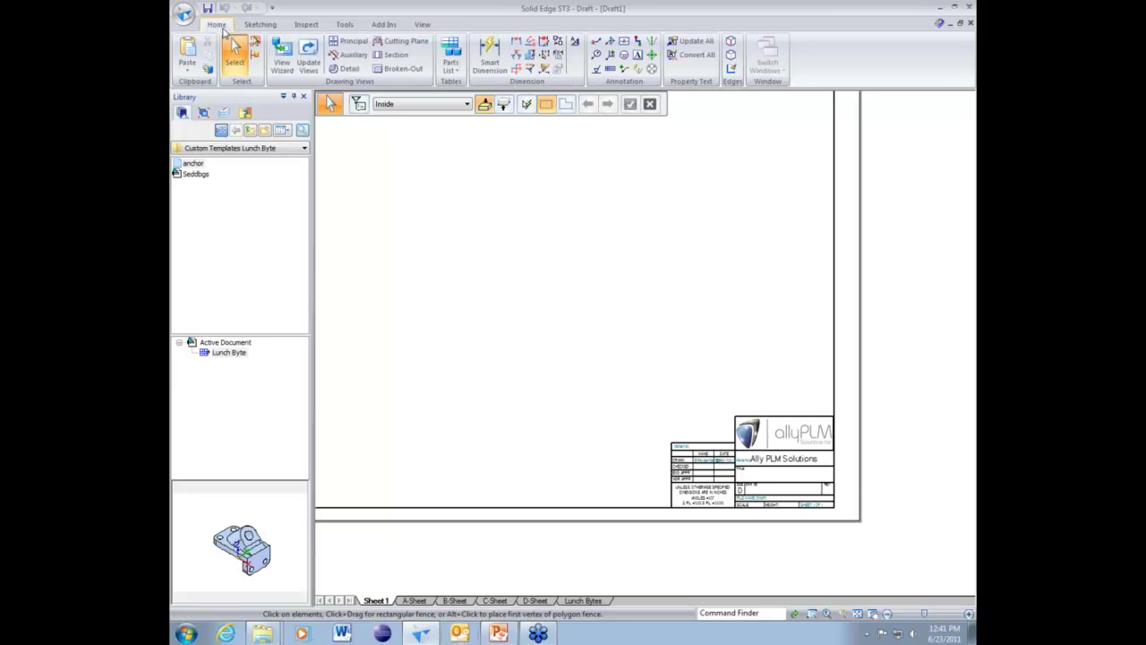
pyautogui.middleClick(494, 245)
pyautogui.middleClick(494, 245)
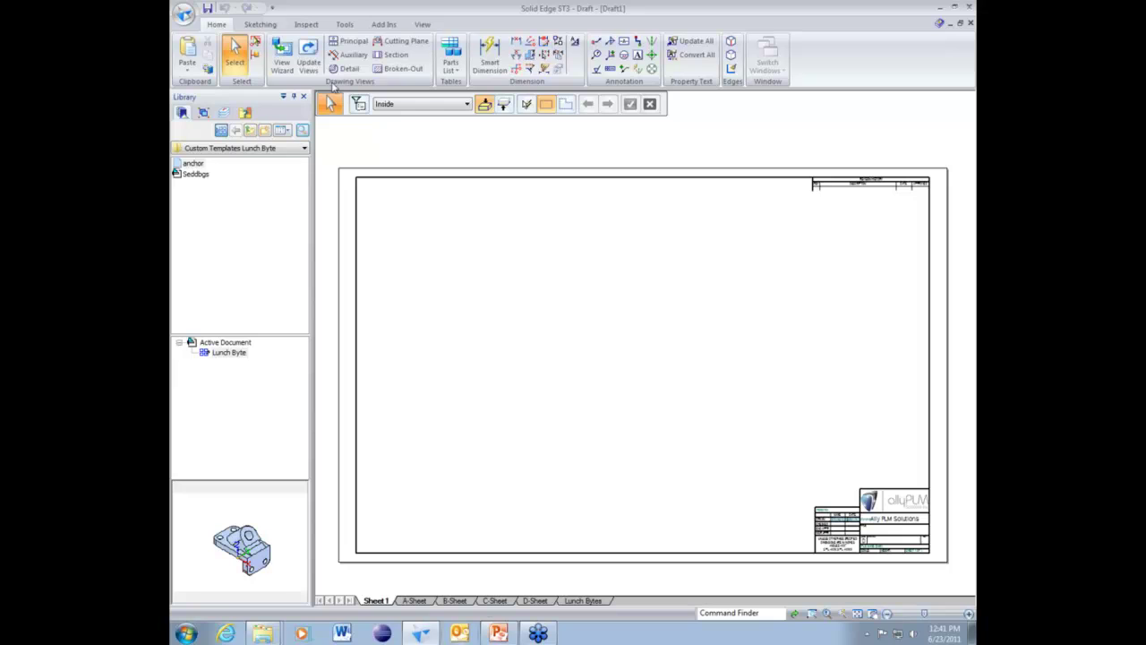
pyautogui.click(283, 58)
pyautogui.click(384, 184)
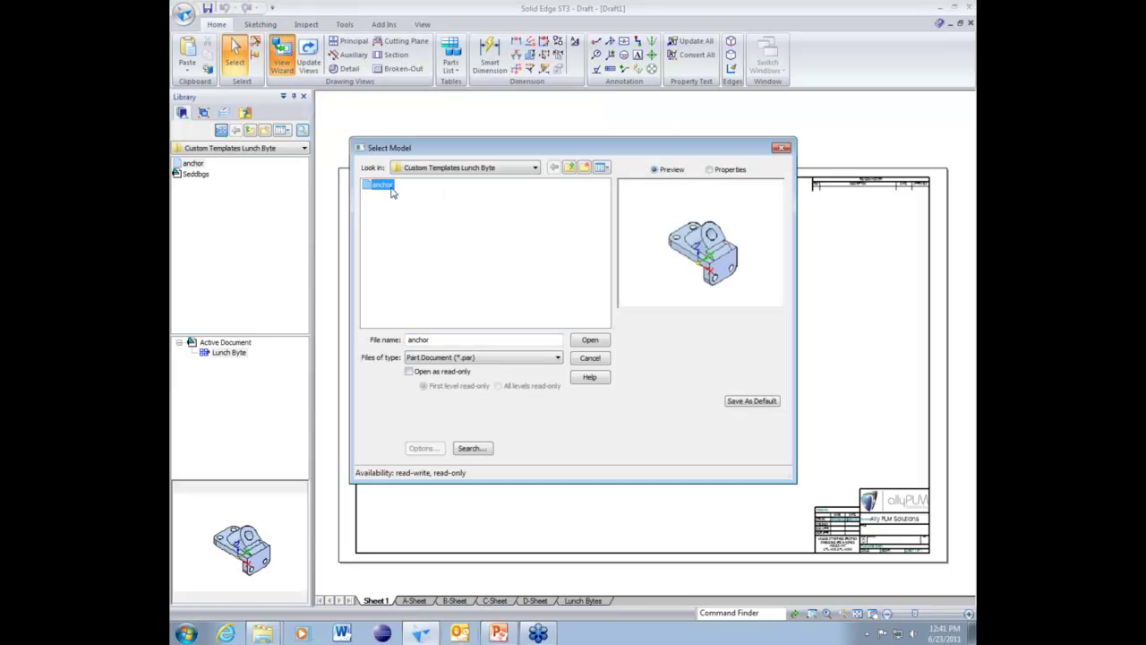
pyautogui.click(590, 341)
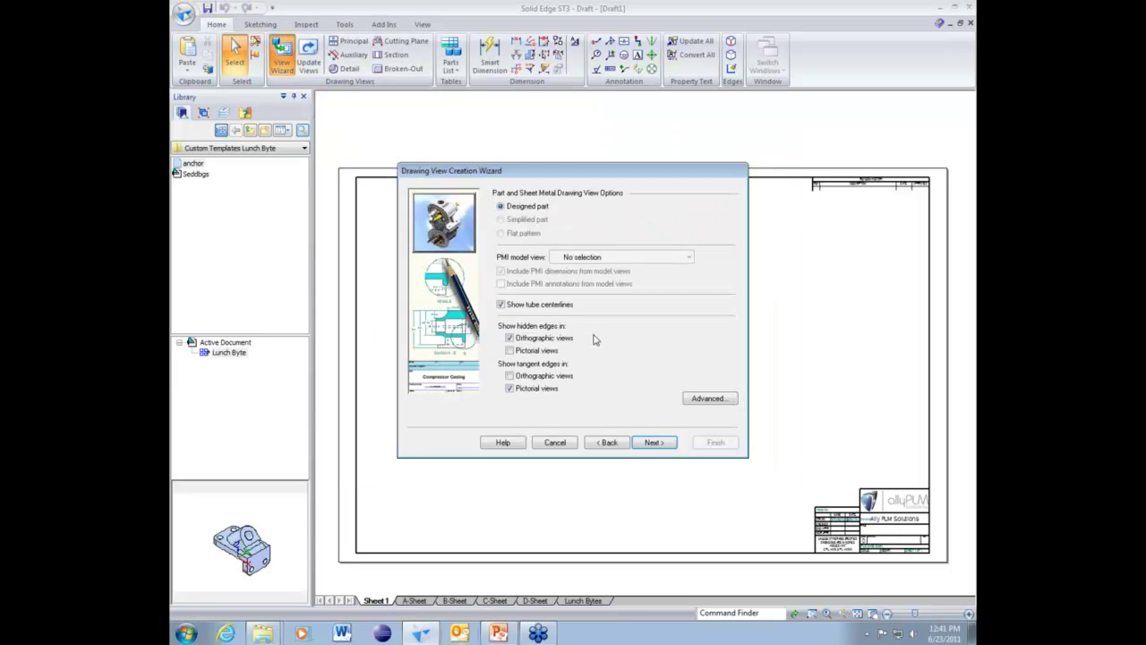
# Add top, isometric and right views to the layout and place the four views on the sheet.
pyautogui.click(653, 441)
pyautogui.click(654, 441)
pyautogui.click(614, 240)
pyautogui.click(664, 240)
pyautogui.click(663, 291)
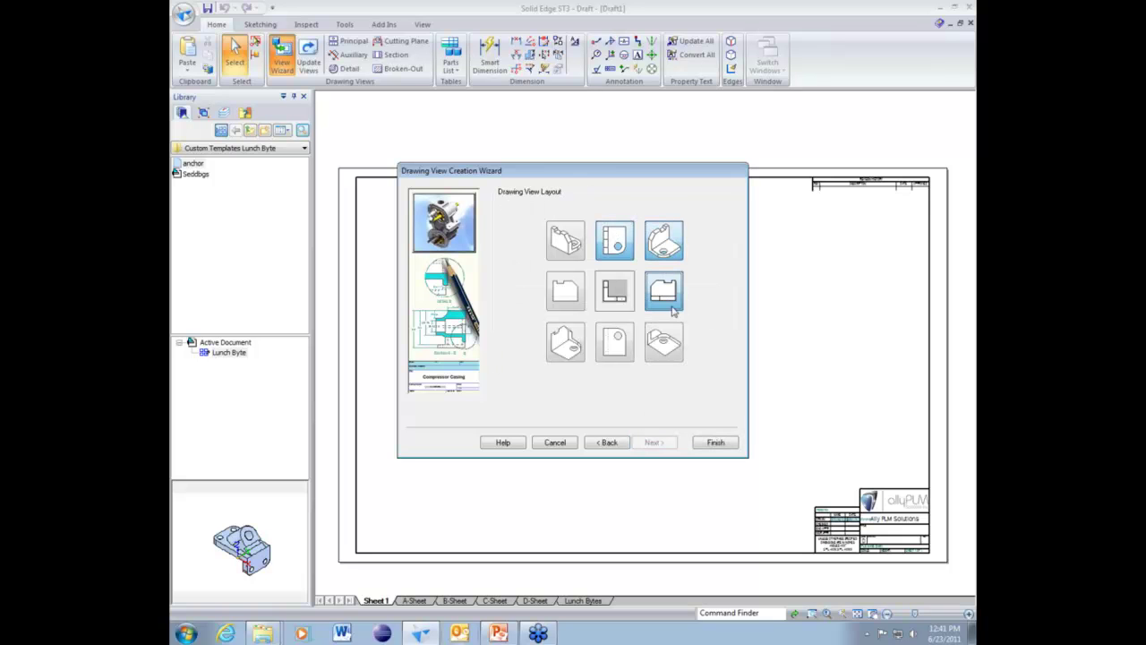
pyautogui.click(716, 443)
pyautogui.click(569, 357)
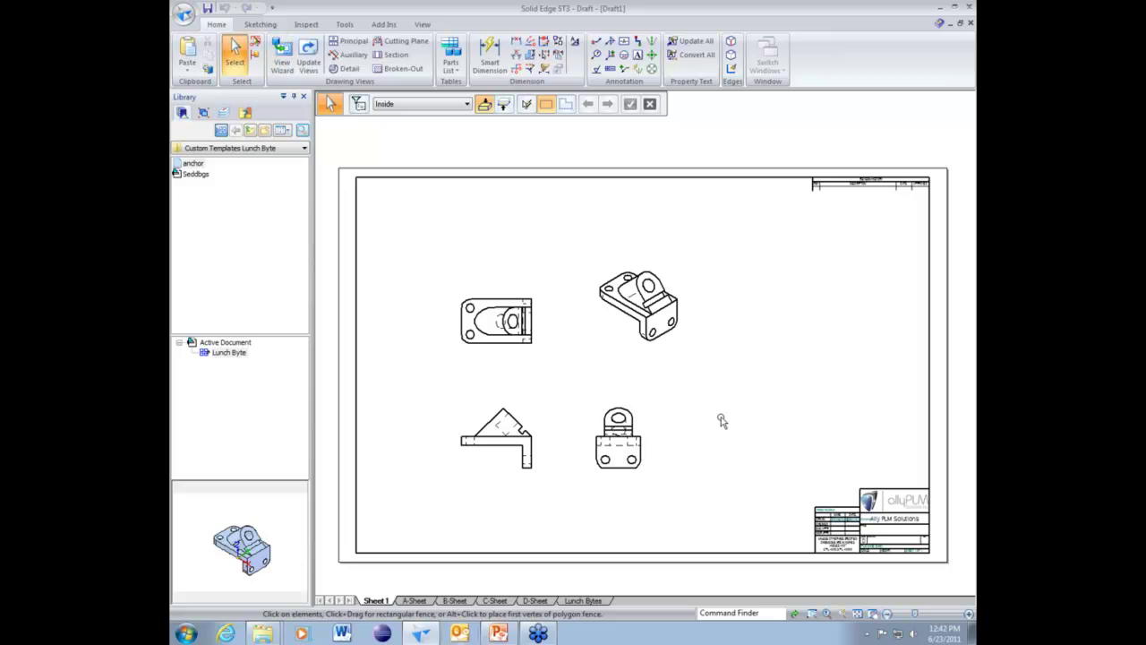
# Zoom in on the title block in the sheet's lower right.
pyautogui.scroll(5, 750, 421)
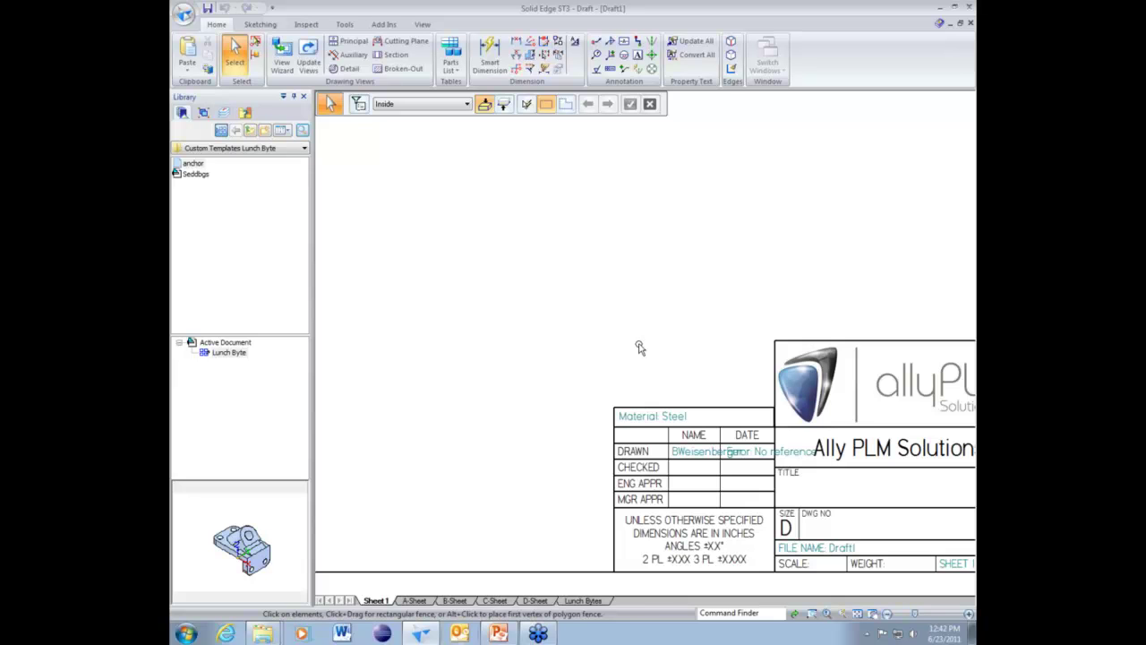
pyautogui.scroll(-2, 621, 337)
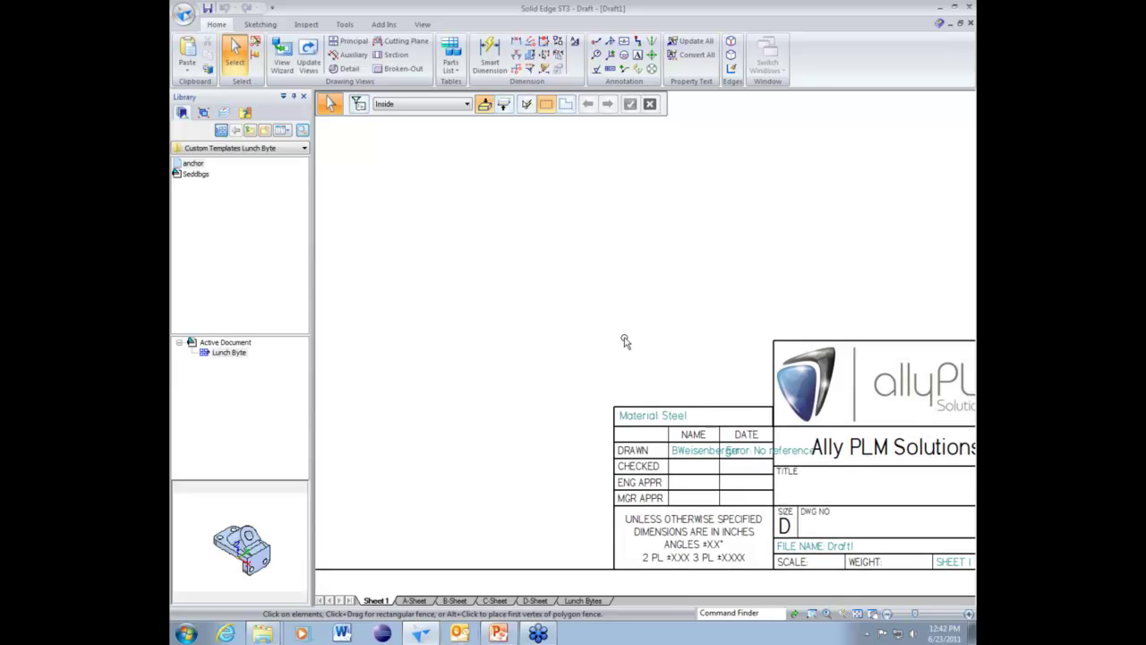
# Set file properties Title Anchor, Document Number Document 1, Revision 1, and update the title block.
pyautogui.click(183, 13)
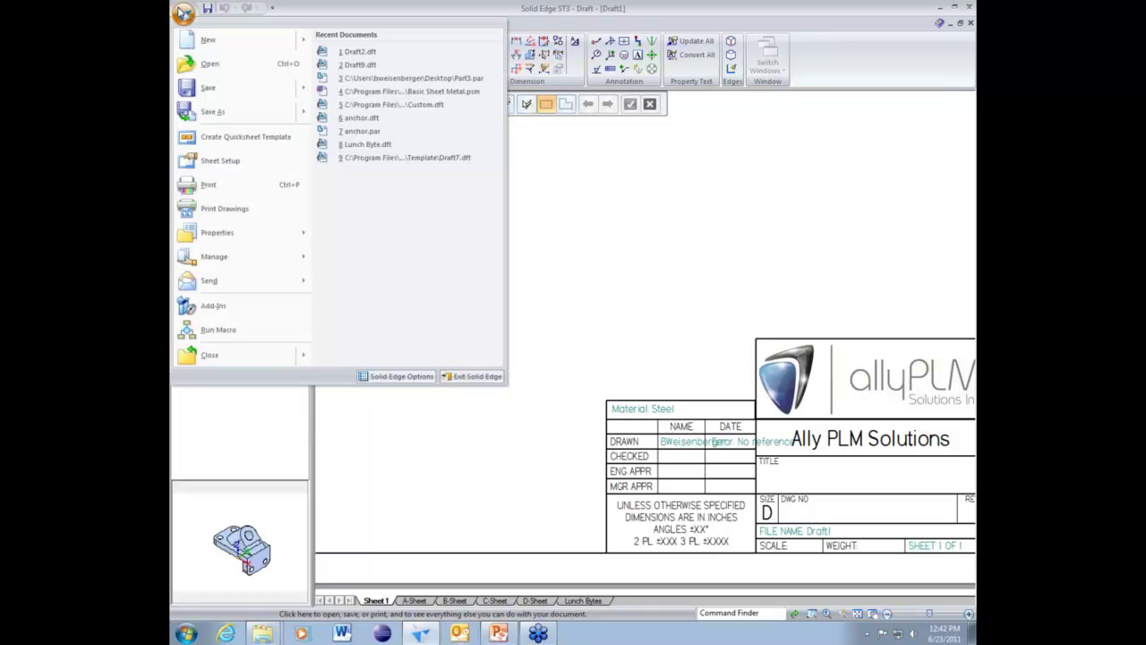
pyautogui.moveTo(269, 235)
pyautogui.click(368, 49)
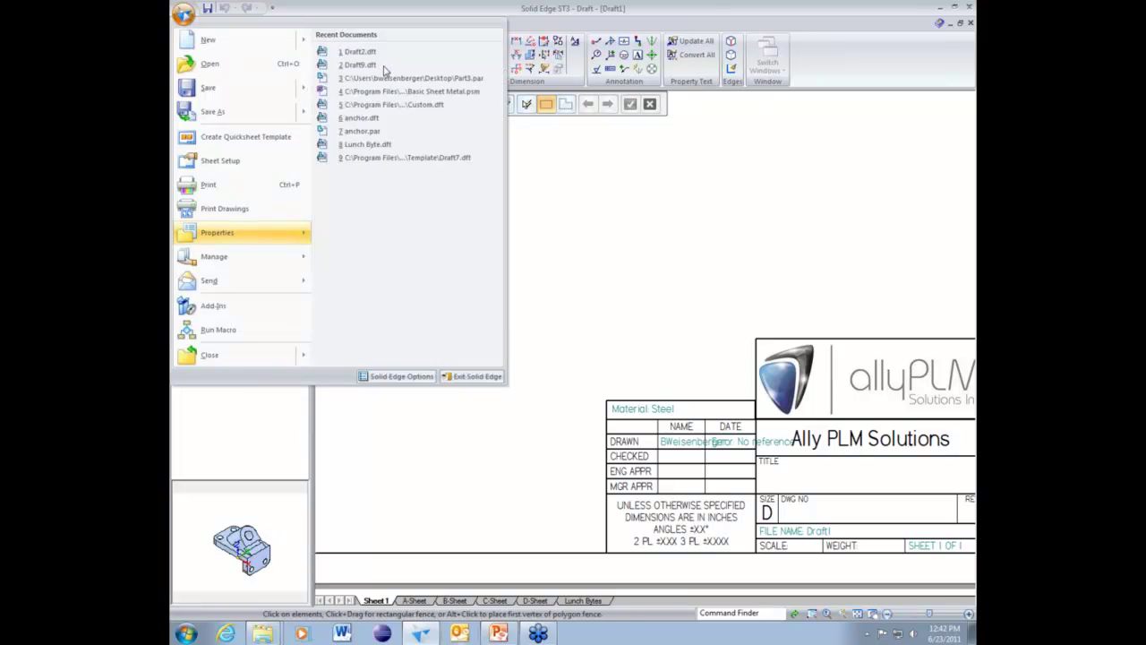
pyautogui.click(230, 32)
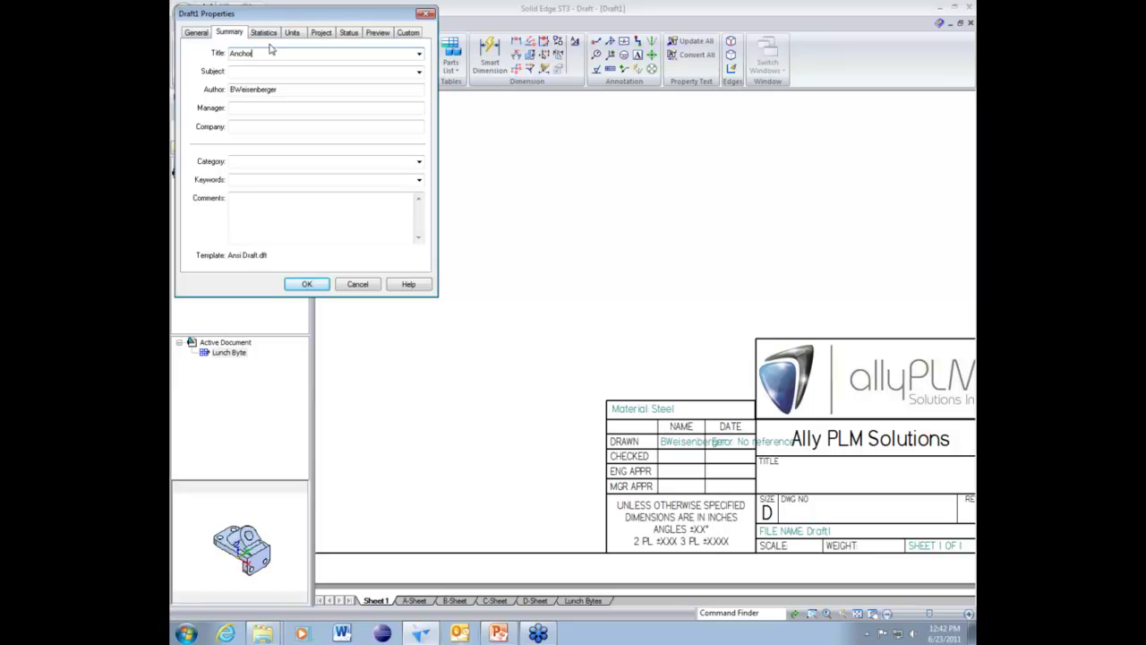
pyautogui.click(320, 33)
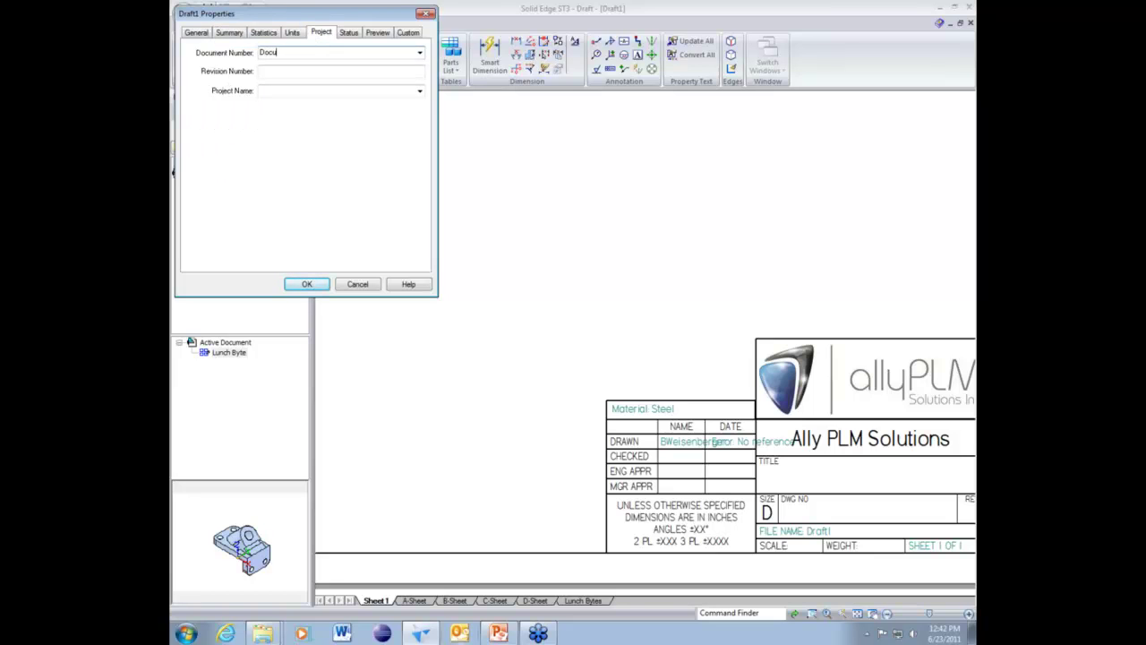
pyautogui.click(295, 70)
pyautogui.write('1')
pyautogui.click(306, 284)
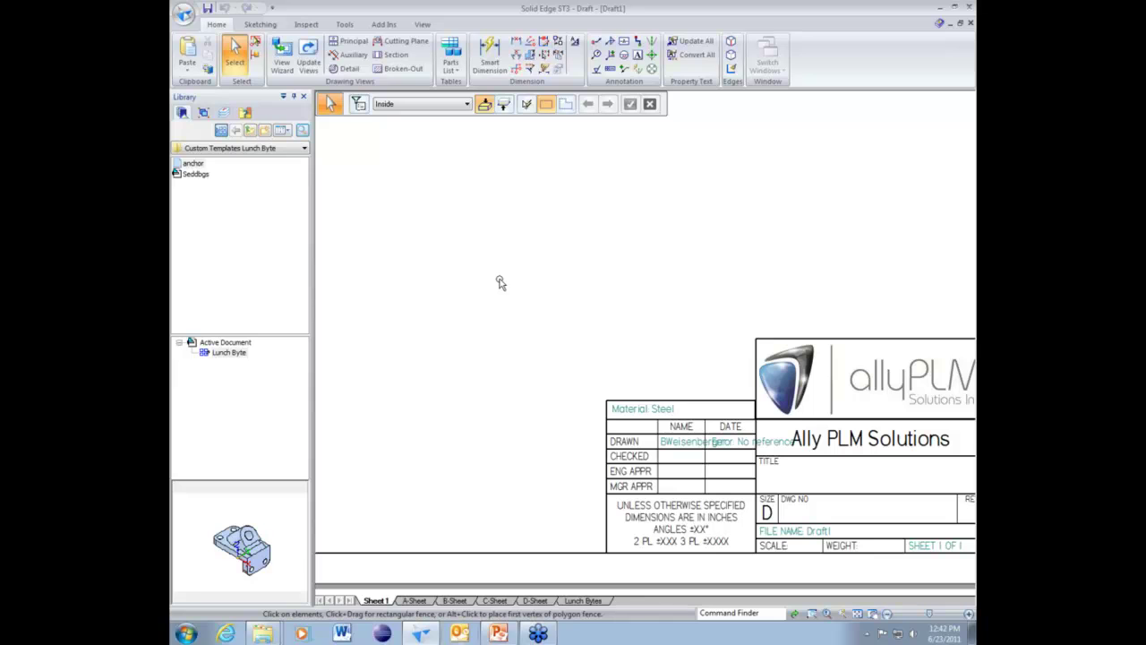
pyautogui.click(699, 44)
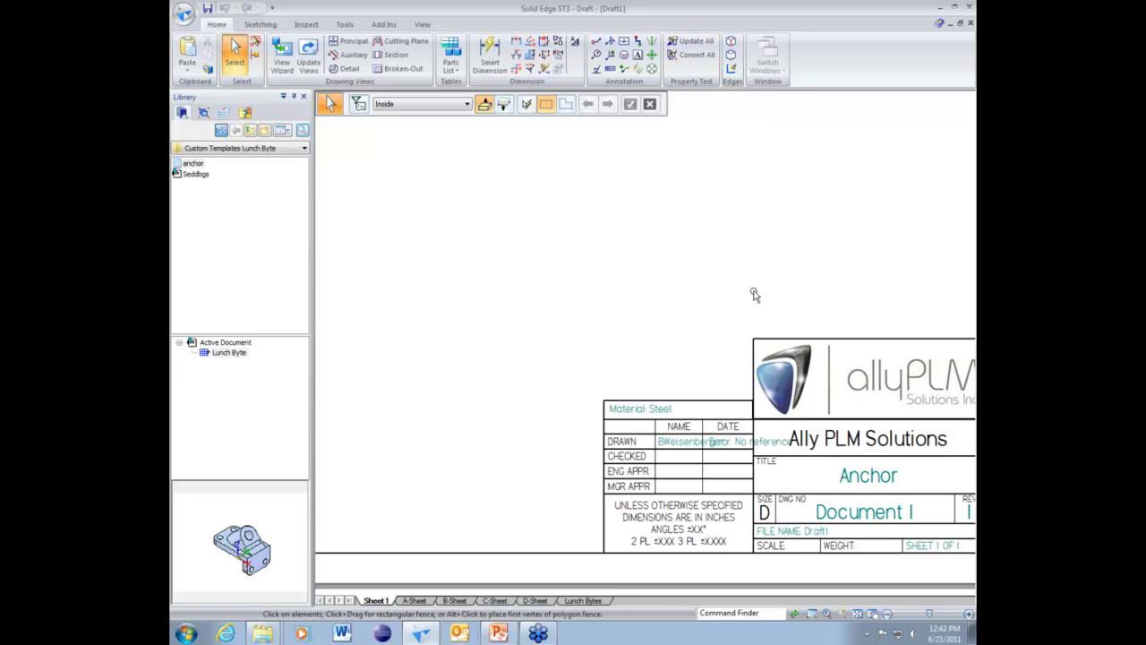
# Set the title block's scale on the Lunch Bytes sheet and start Save As for anchor.dft.
pyautogui.moveTo(958, 492); pyautogui.dragTo(890, 473, button='middle')
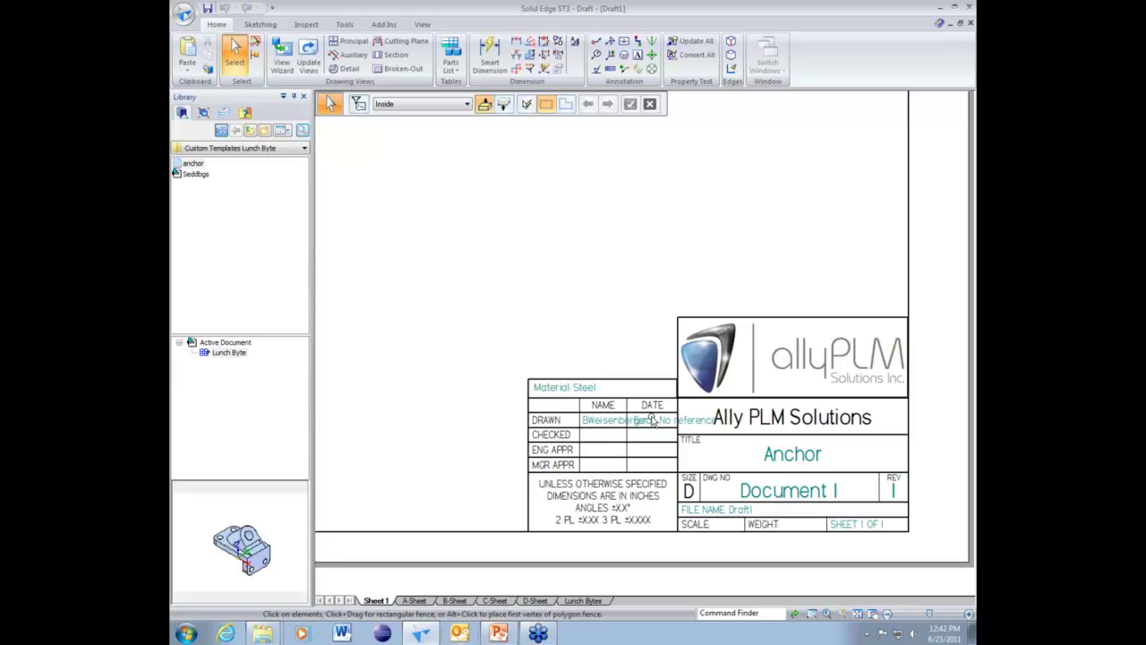
pyautogui.click(583, 601)
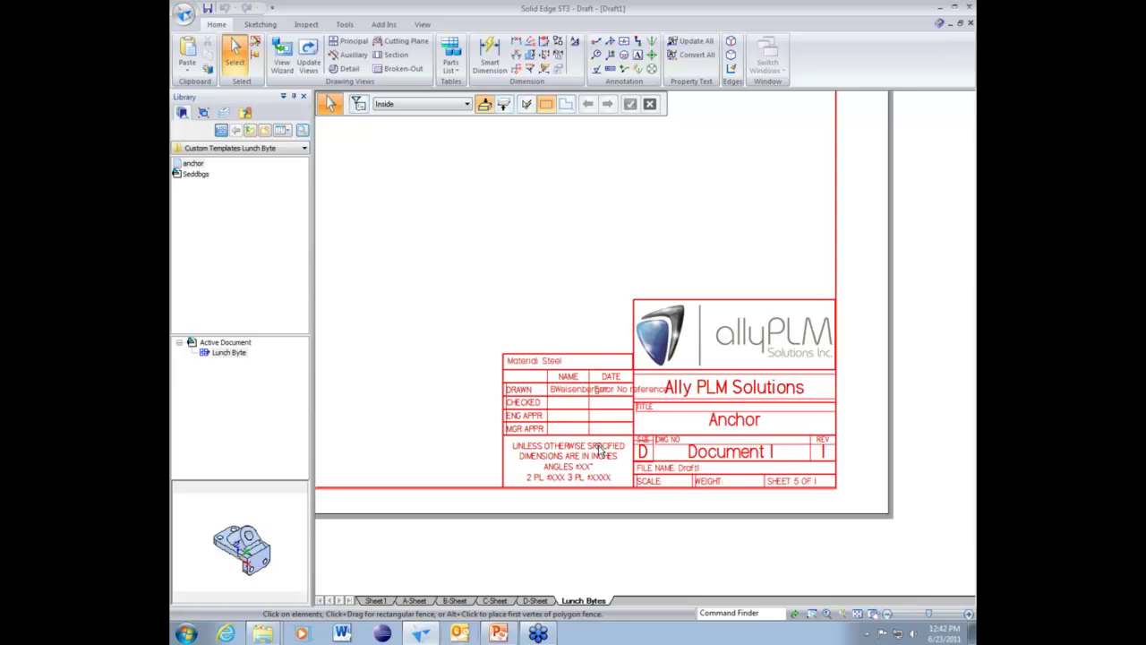
pyautogui.click(566, 396)
pyautogui.click(527, 103)
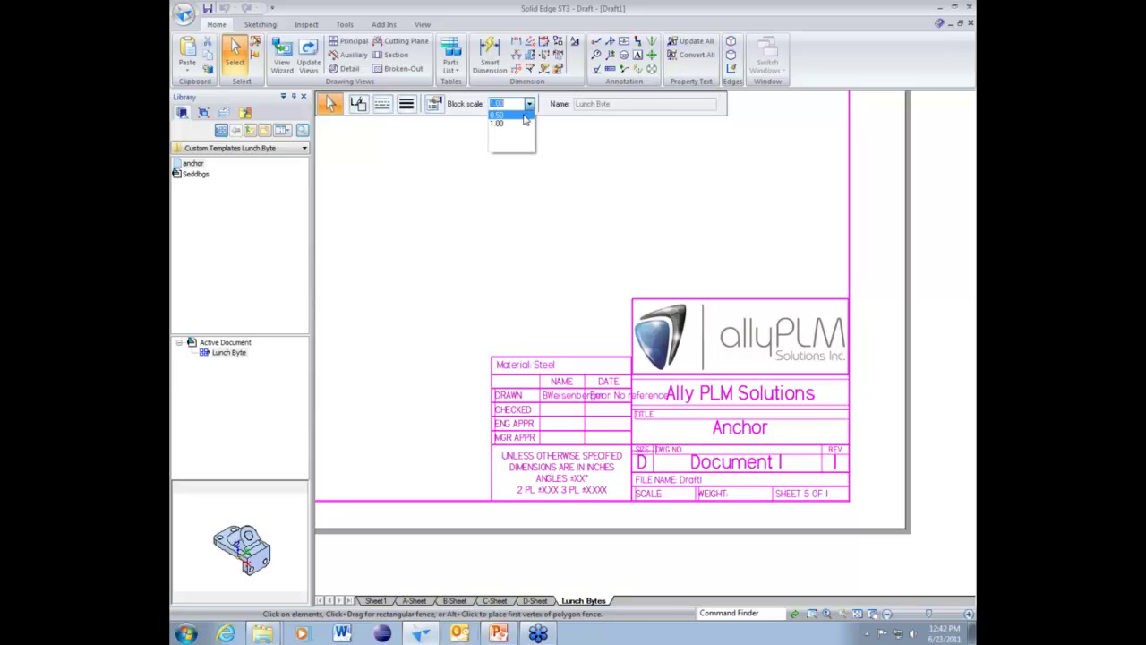
pyautogui.click(525, 115)
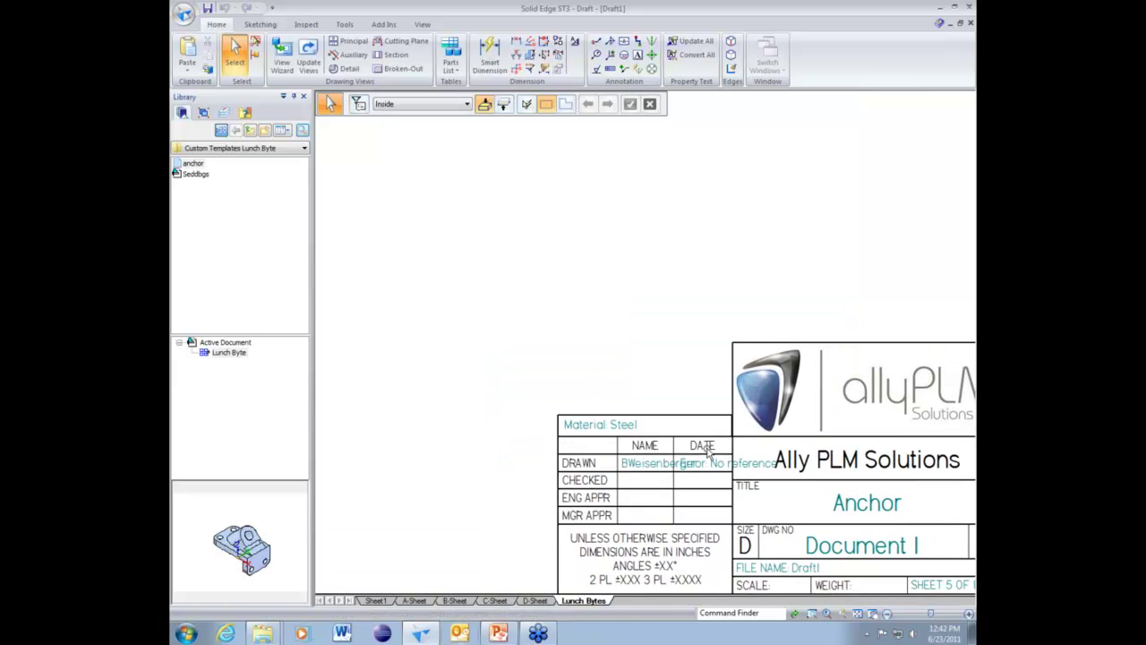
pyautogui.click(183, 13)
pyautogui.click(240, 112)
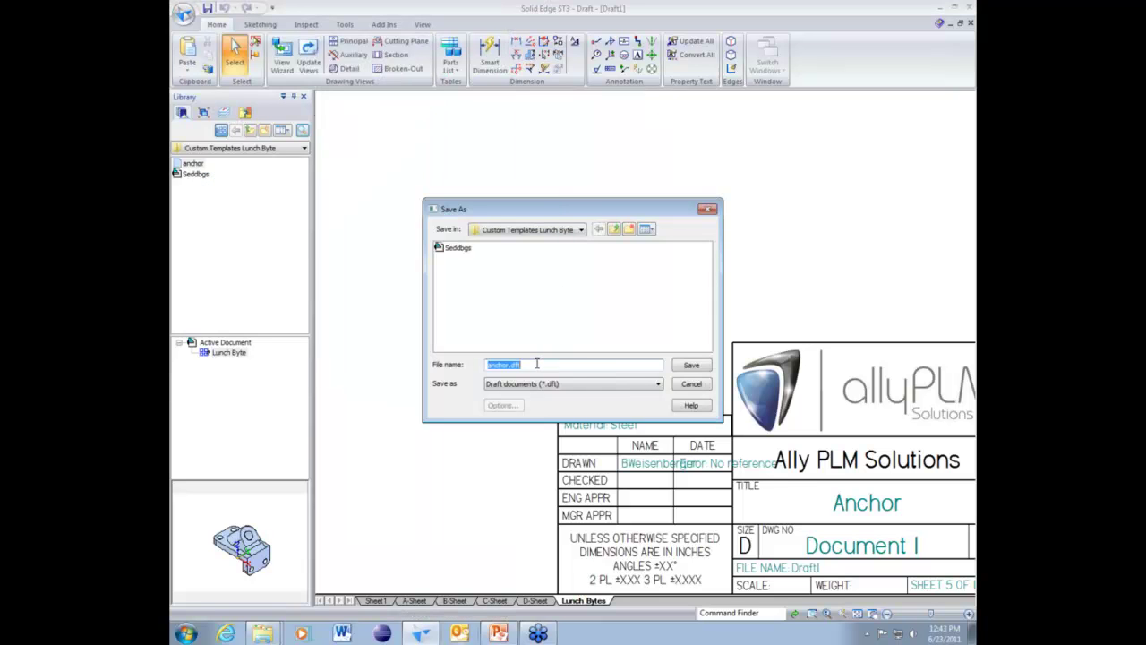
# Save the drawing as anchor.dft and fit the sheet in the window.
pyautogui.click(690, 365)
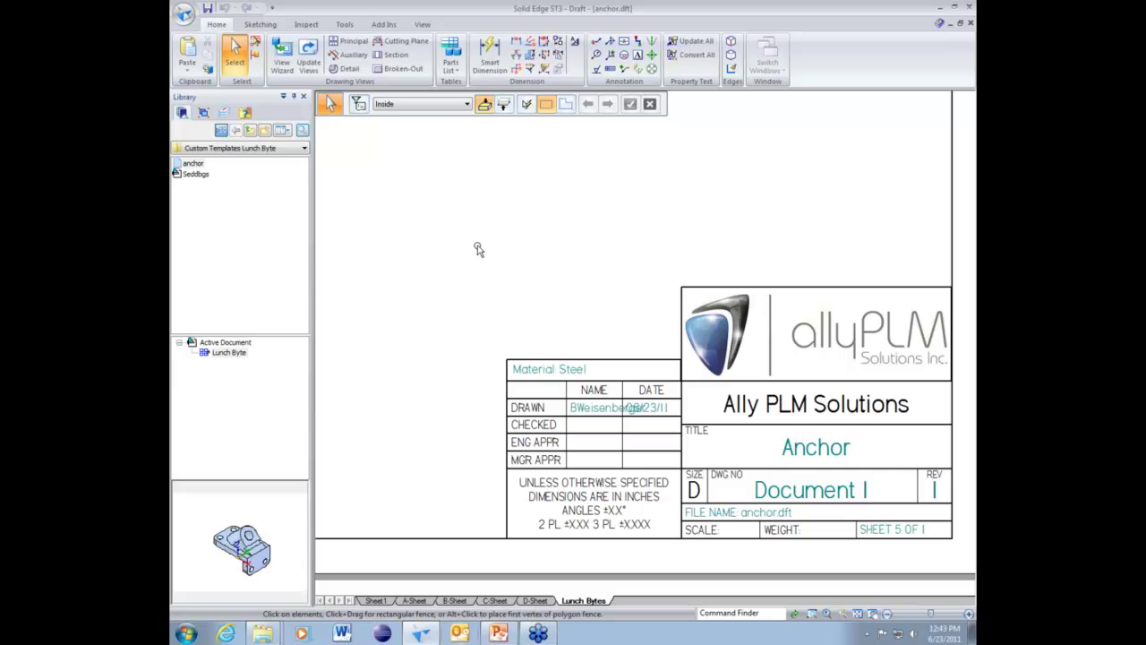
pyautogui.hotkey('ctrl', 'shift', 'a')
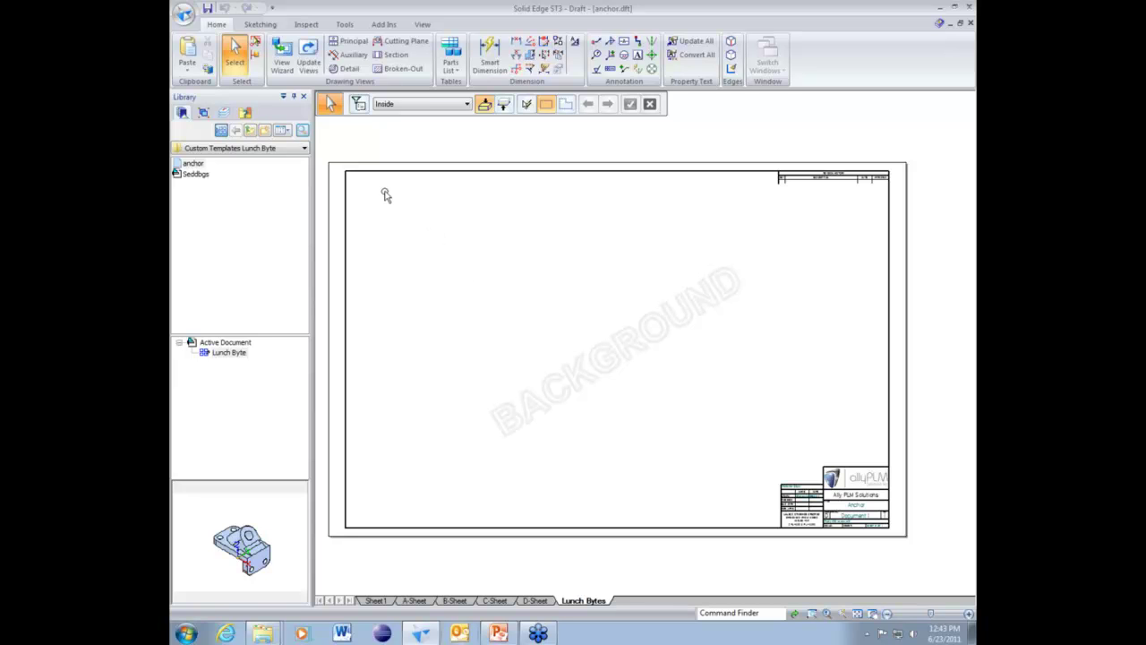
# Bring up Save As from the Application menu to save anchor.dft under a new name.
pyautogui.click(184, 13)
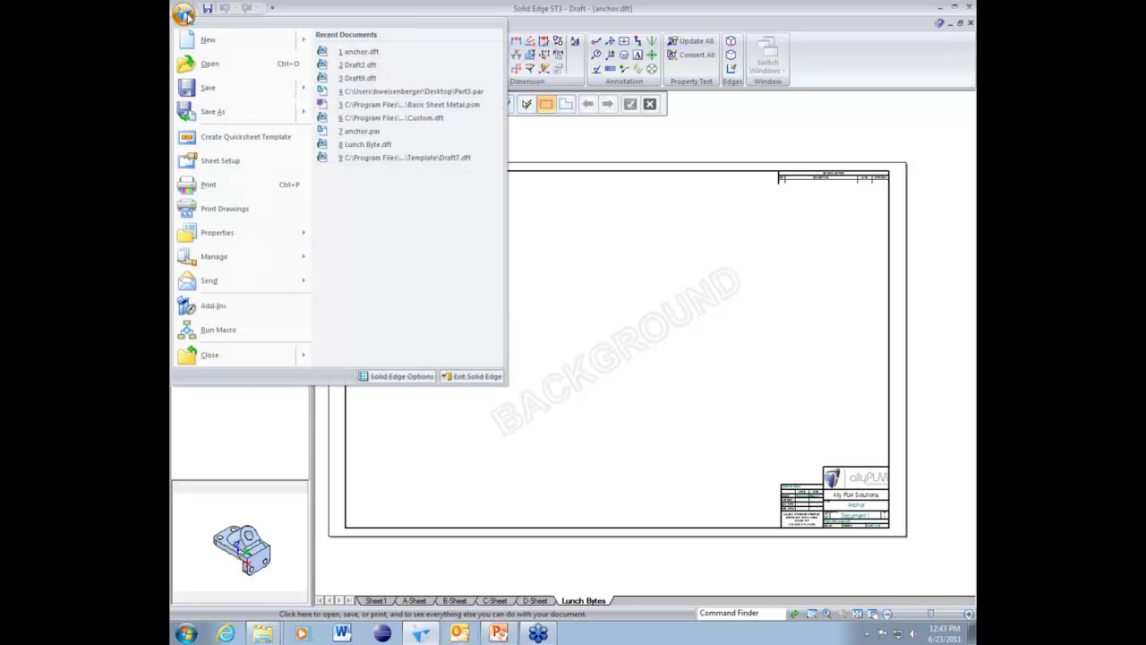
pyautogui.click(239, 119)
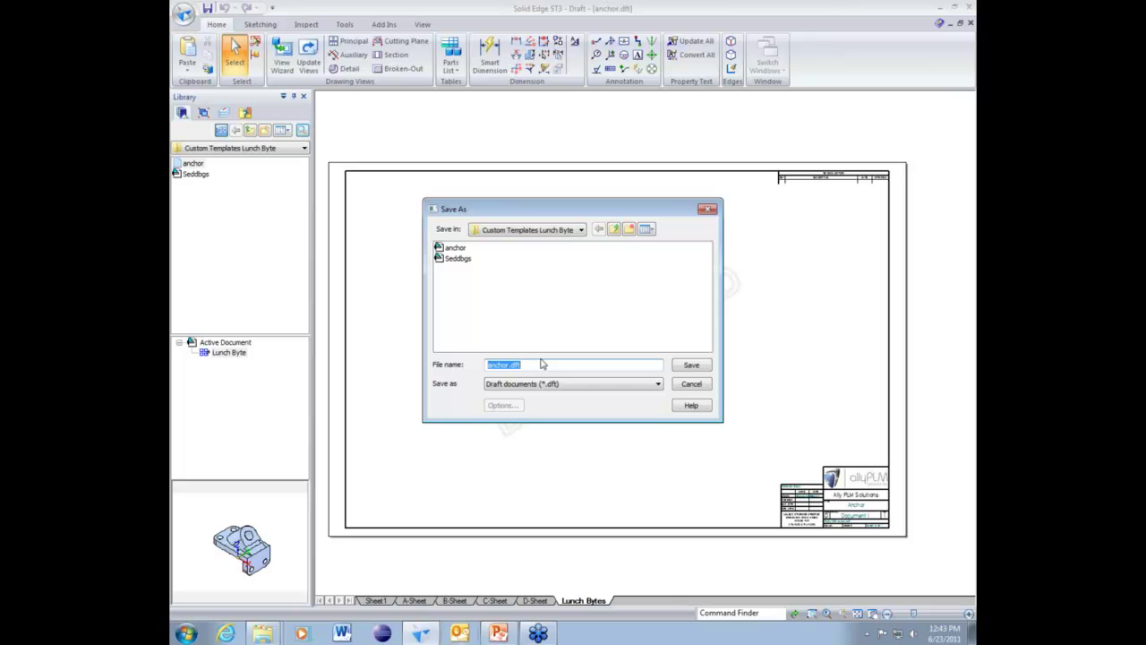
# Name the file Custom Template and browse to C:\Program Files\Solid Edge ST3\Template.
pyautogui.write('Custom Template')
pyautogui.click(581, 230)
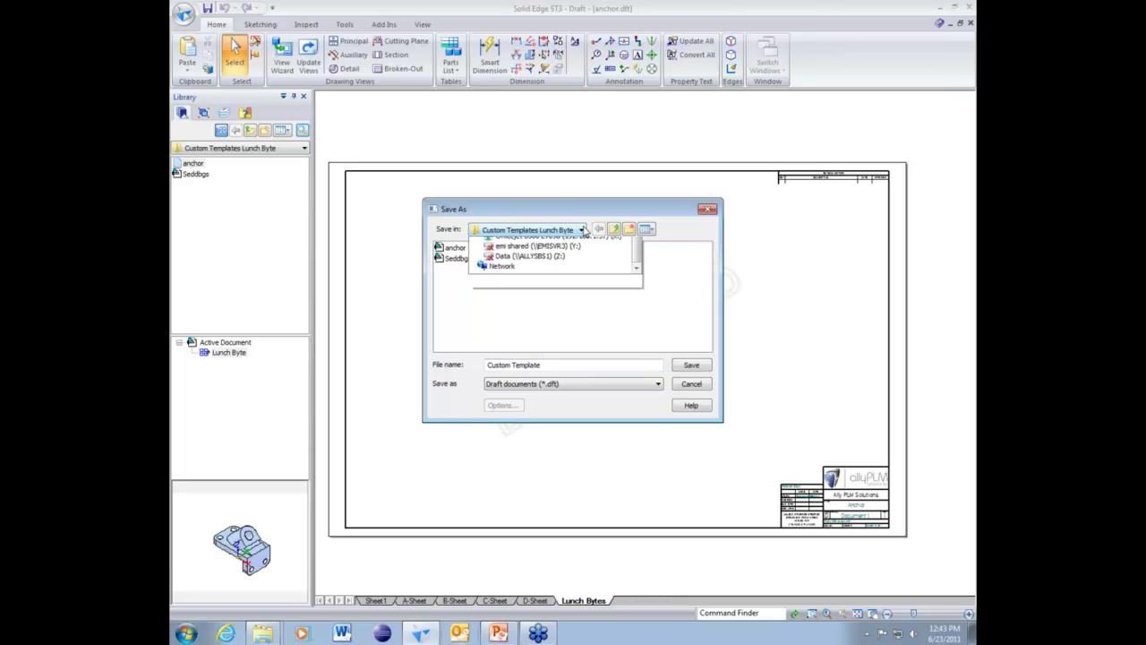
pyautogui.click(517, 272)
pyautogui.click(624, 350)
pyautogui.doubleClick(598, 251)
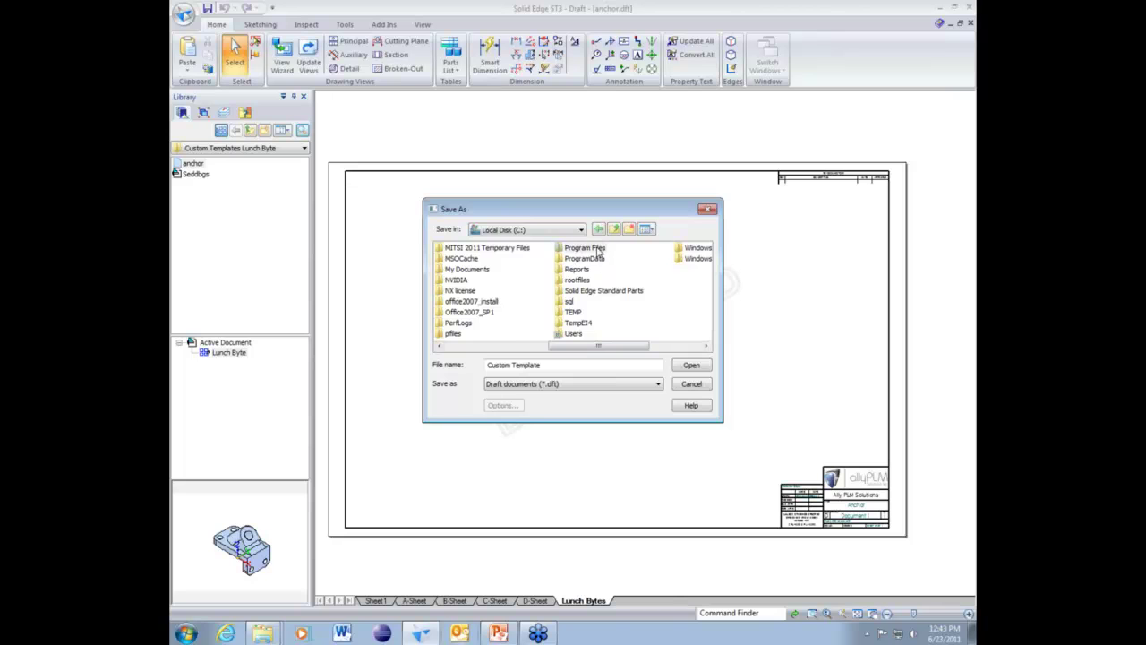
pyautogui.click(631, 350)
pyautogui.click(631, 349)
pyautogui.click(630, 349)
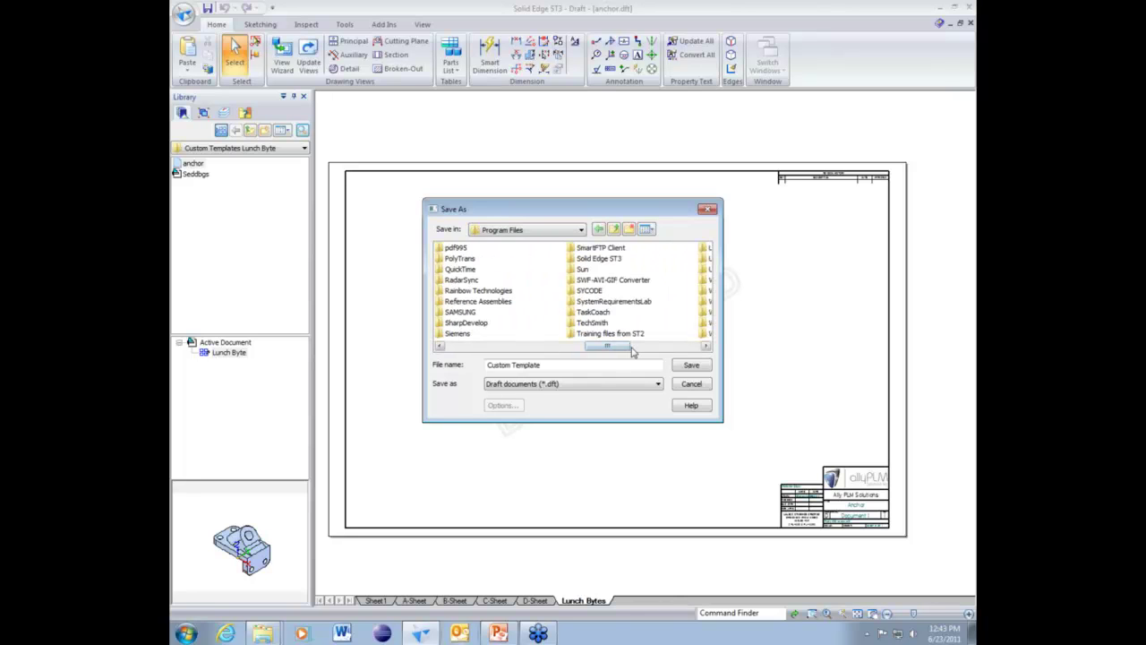
pyautogui.doubleClick(598, 259)
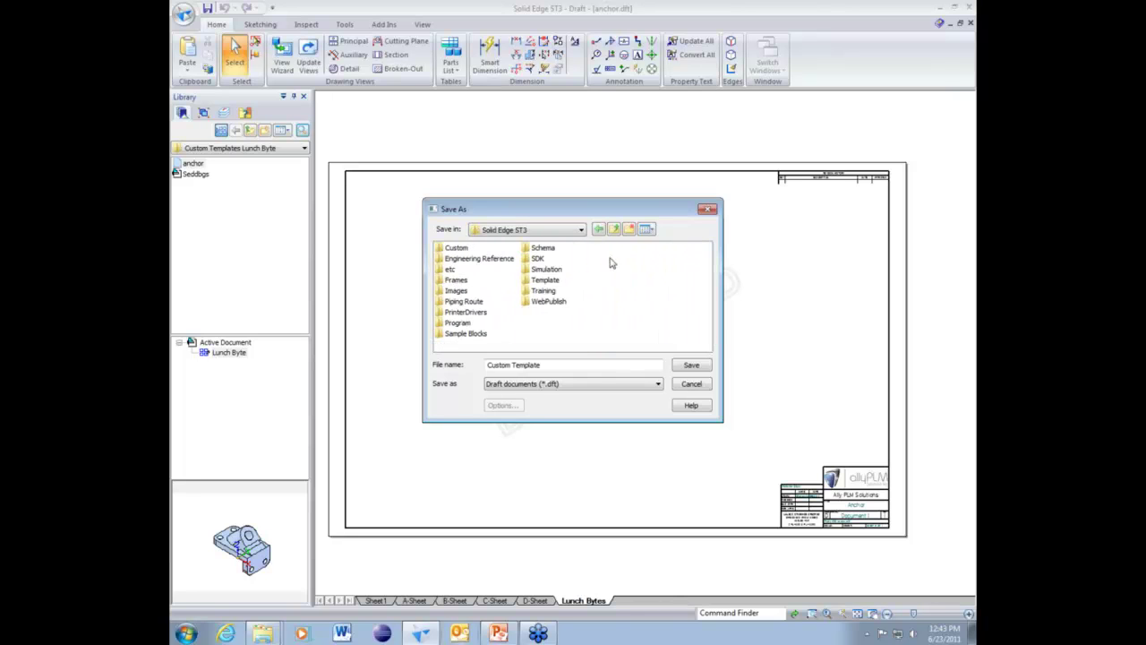
pyautogui.doubleClick(548, 281)
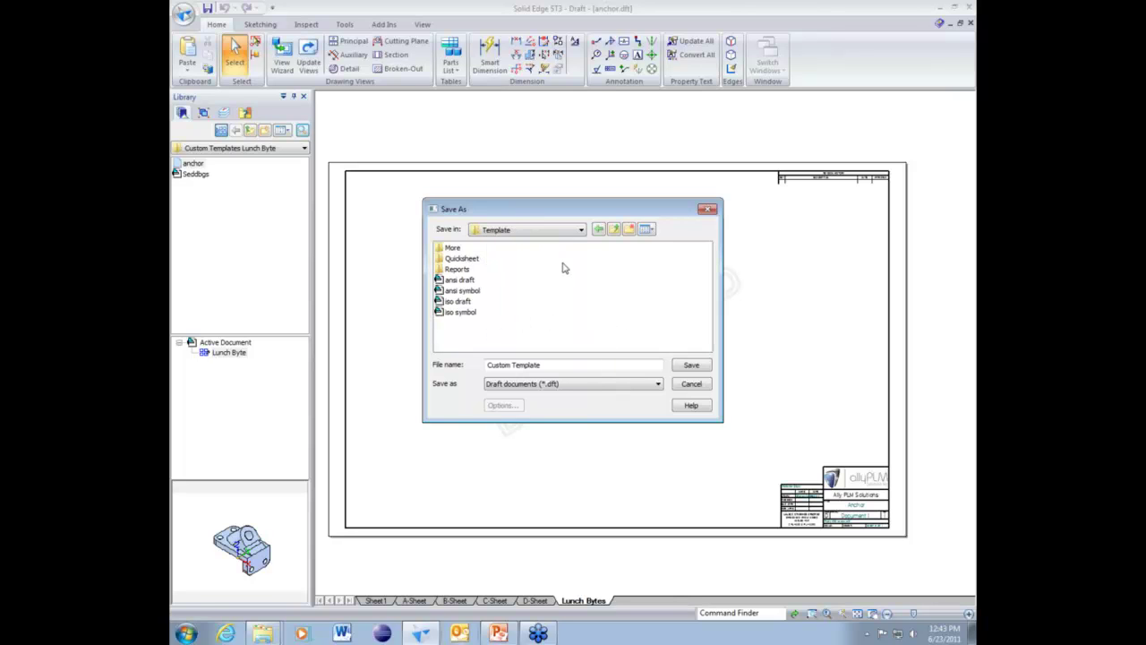
# Create a Lunch Bytes folder inside Template and save the drawing there.
pyautogui.click(629, 230)
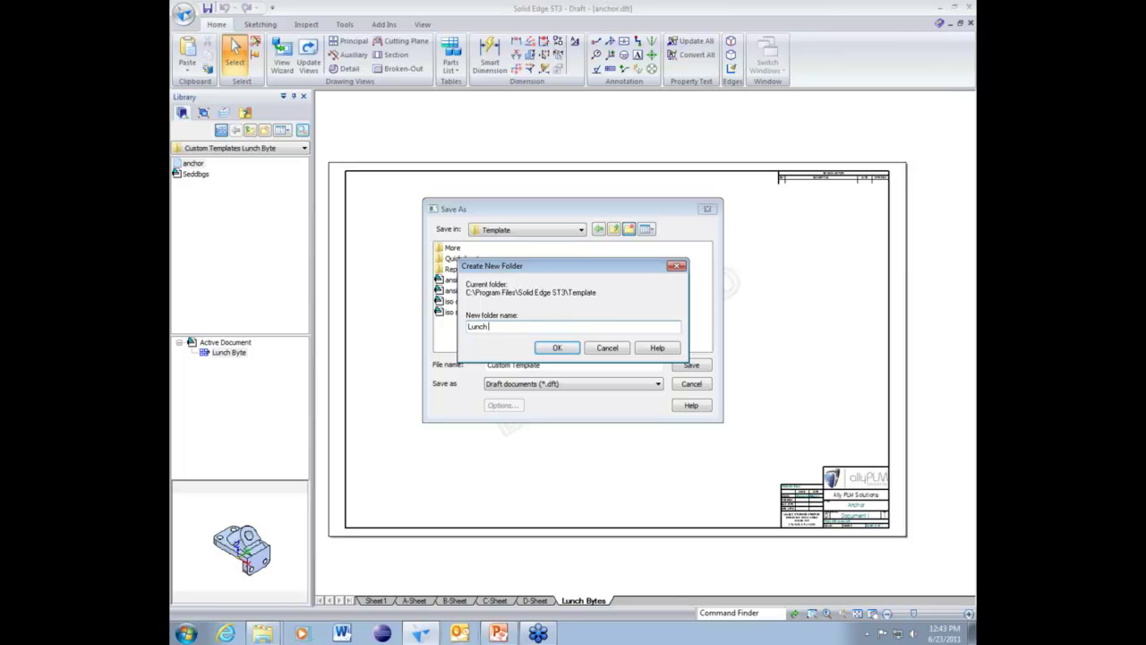
pyautogui.click(553, 348)
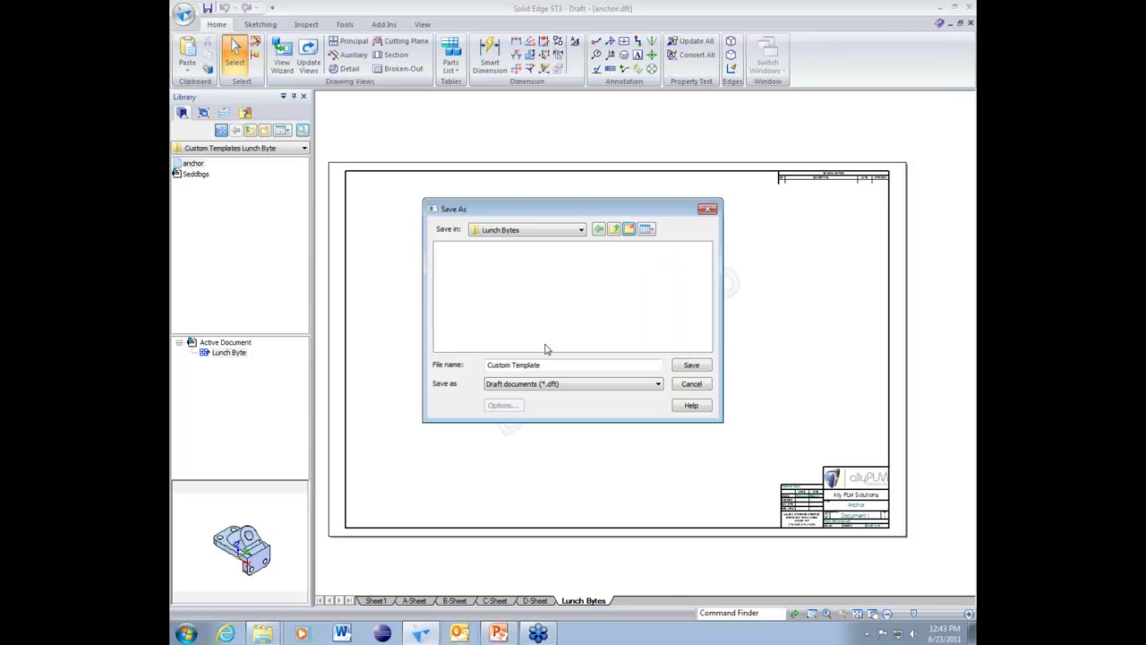
pyautogui.click(685, 365)
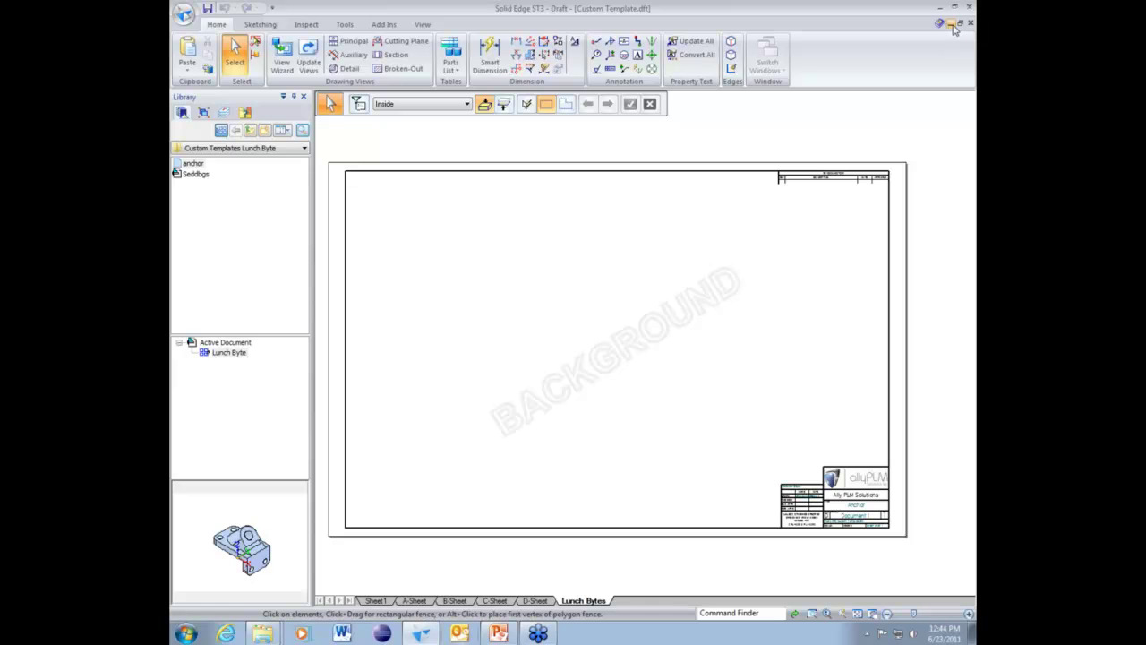
# Check the New dialog's Lunch Bytes group for Custom Template.dft, then close it unused.
pyautogui.click(950, 24)
pyautogui.click(184, 13)
pyautogui.click(183, 12)
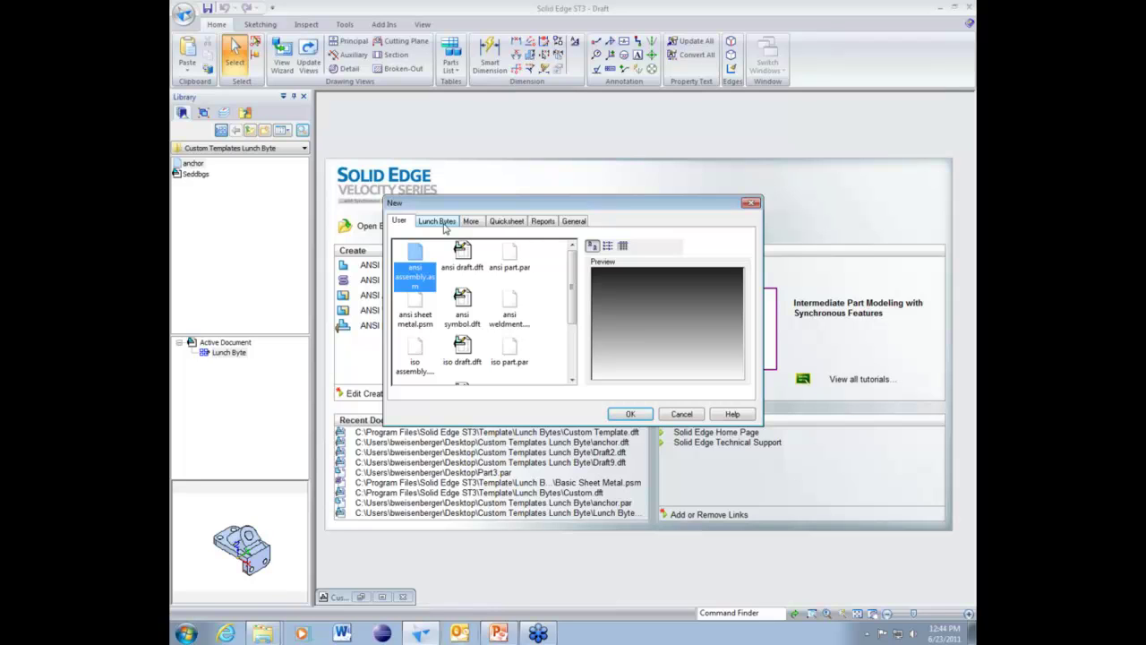
pyautogui.click(443, 224)
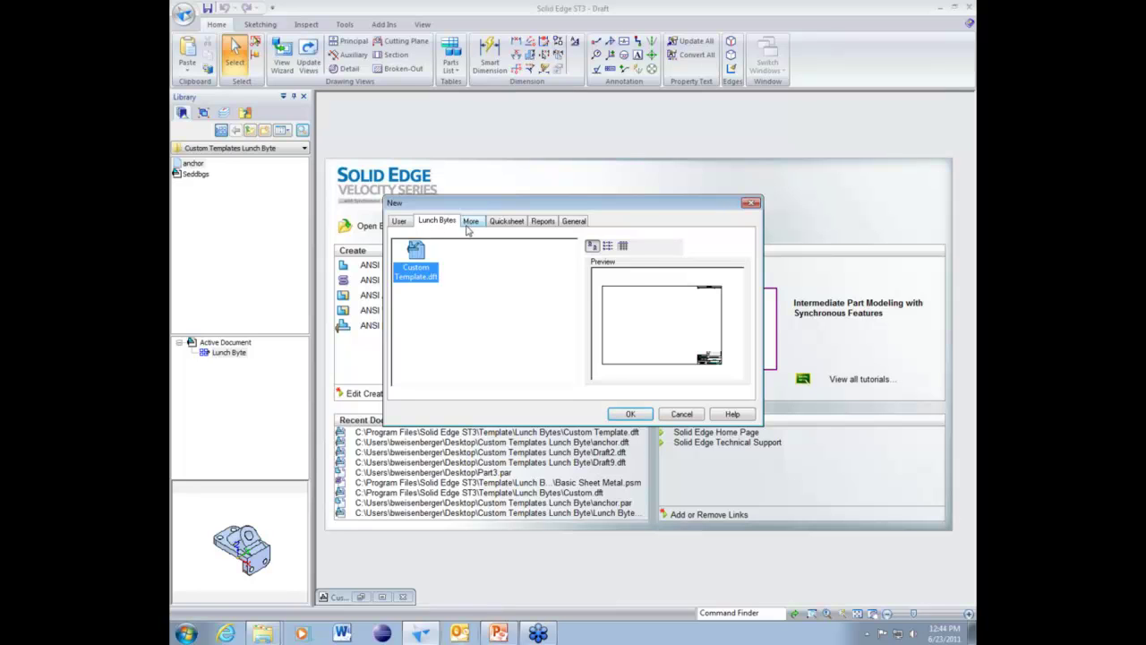
pyautogui.click(753, 204)
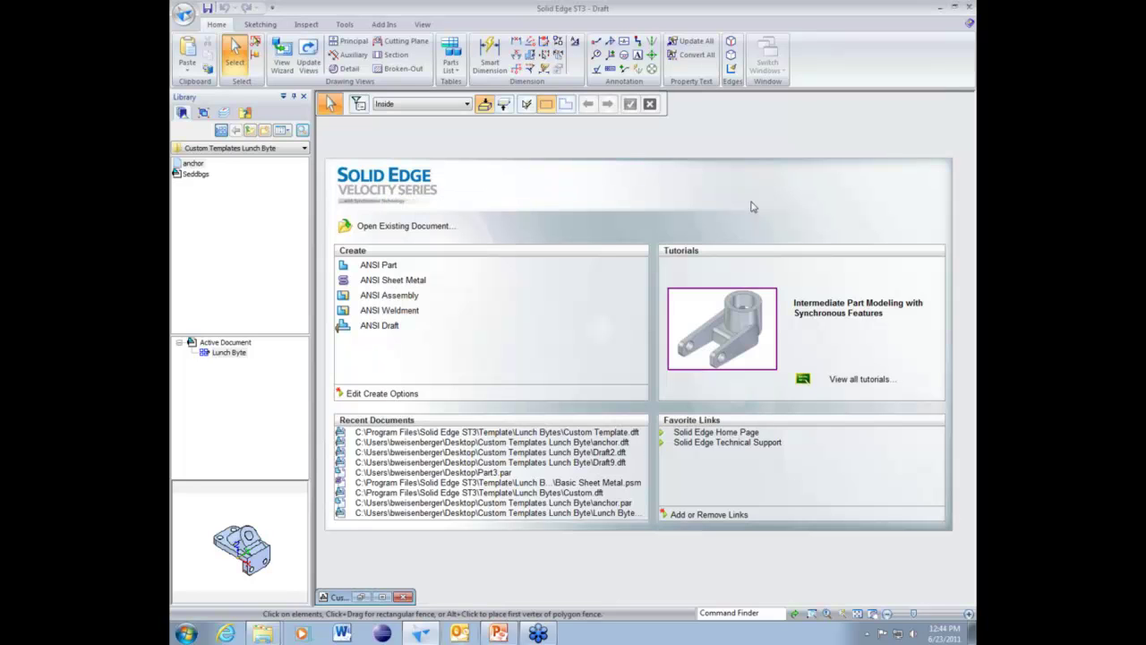
# Review the User templates path under File Locations without changes, then close the draft.
pyautogui.click(179, 14)
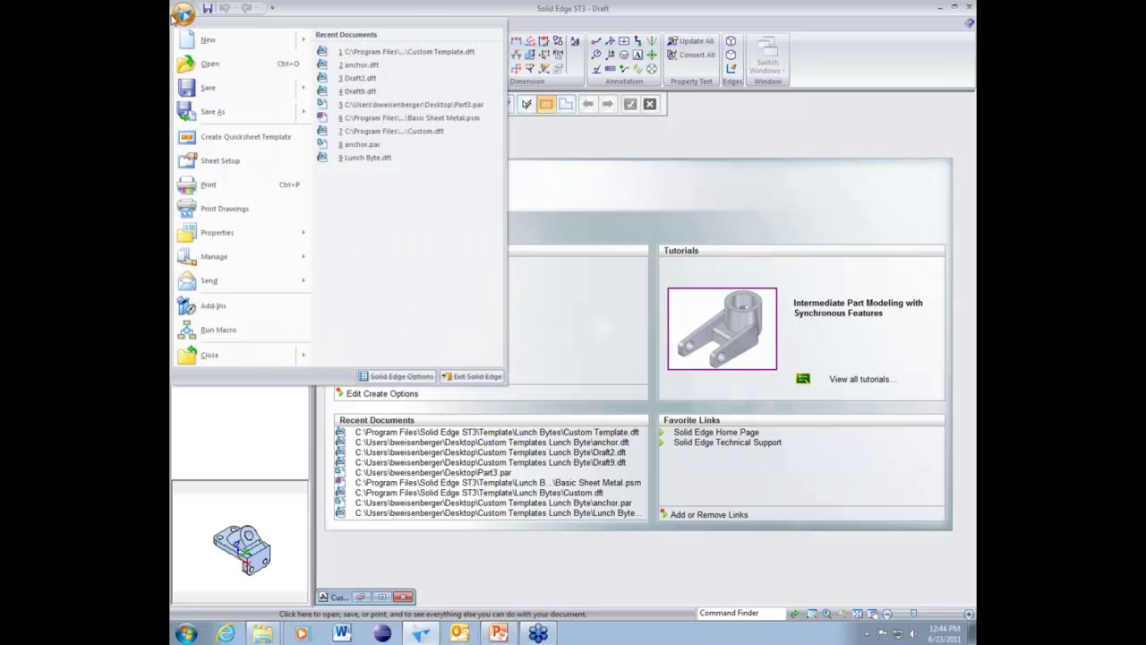
pyautogui.click(394, 380)
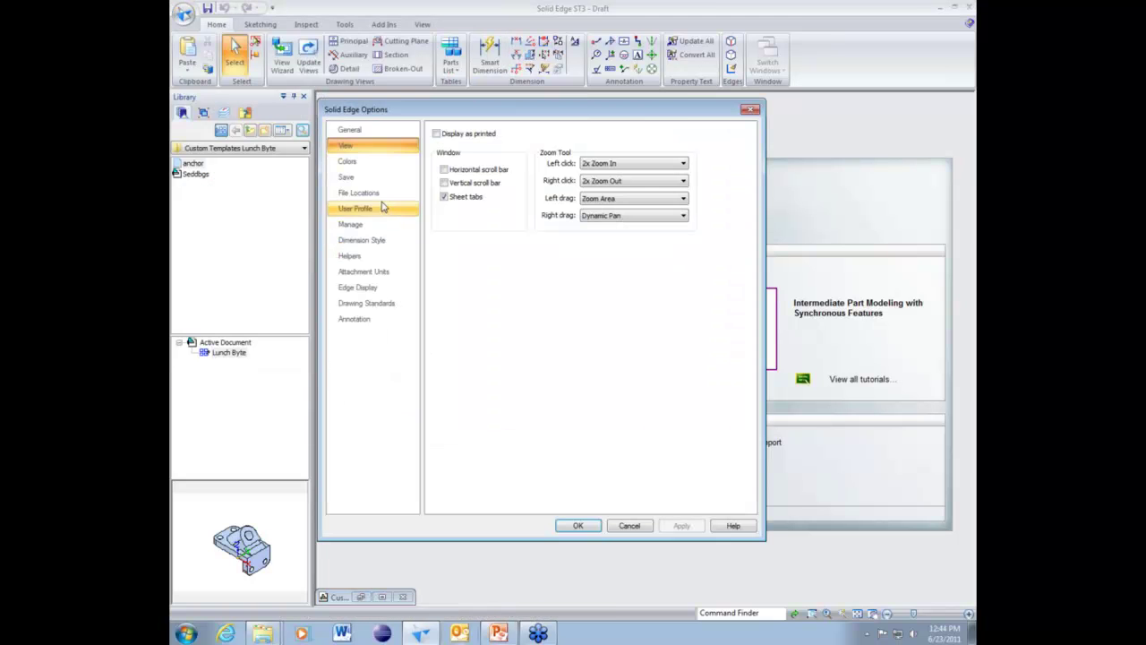
pyautogui.click(385, 192)
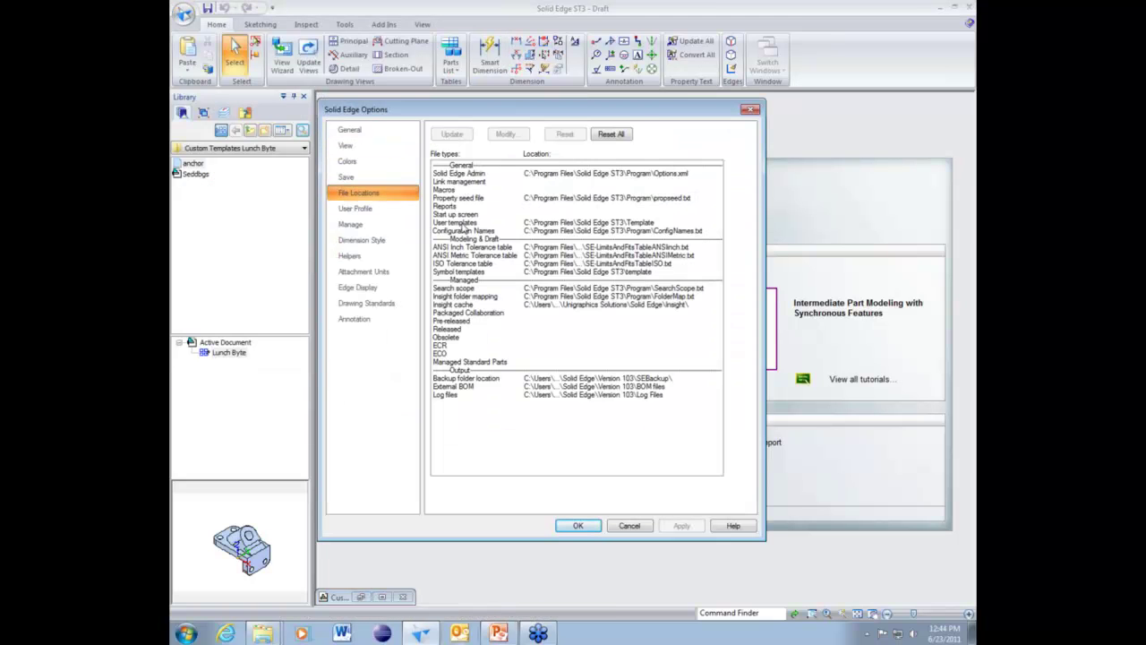
pyautogui.click(463, 223)
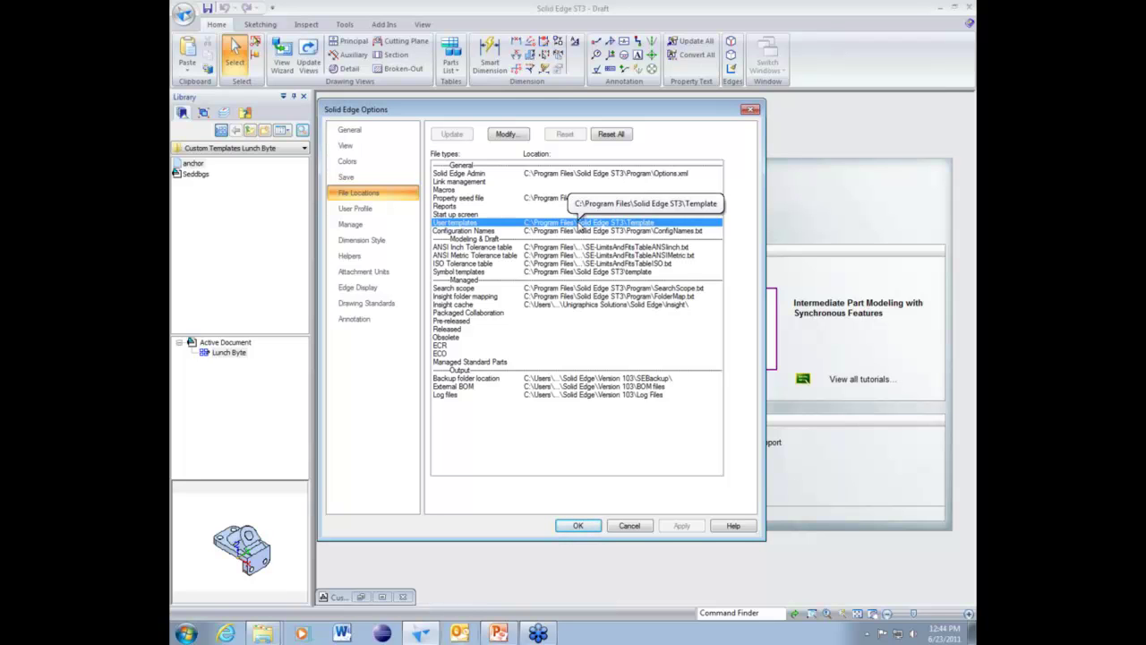
pyautogui.click(627, 525)
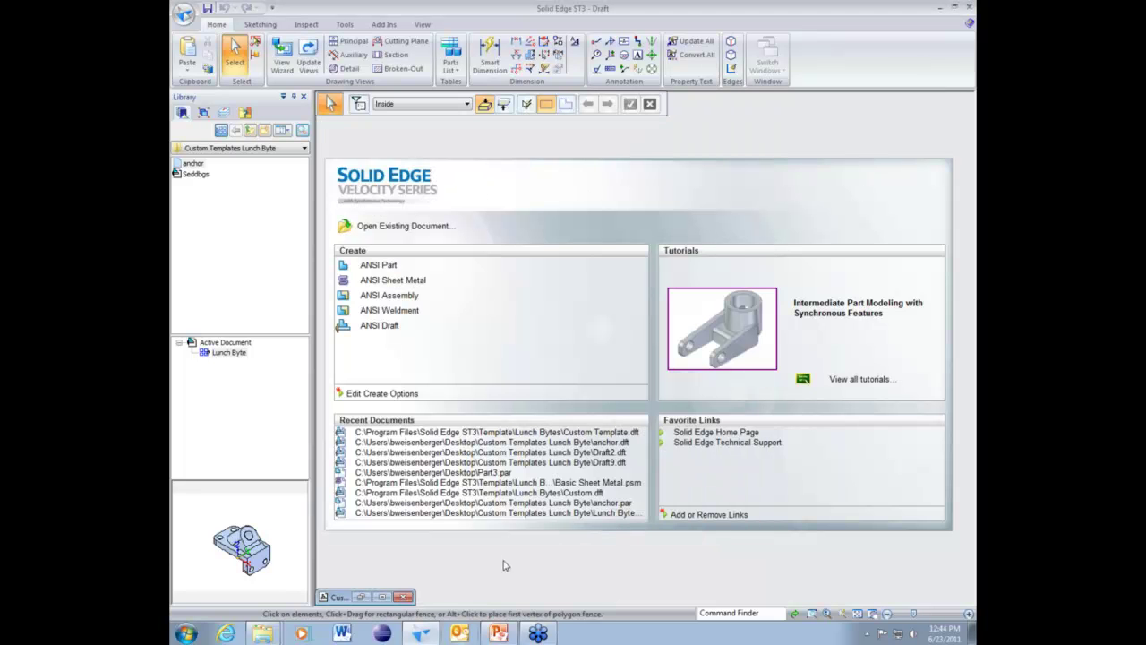
pyautogui.click(403, 596)
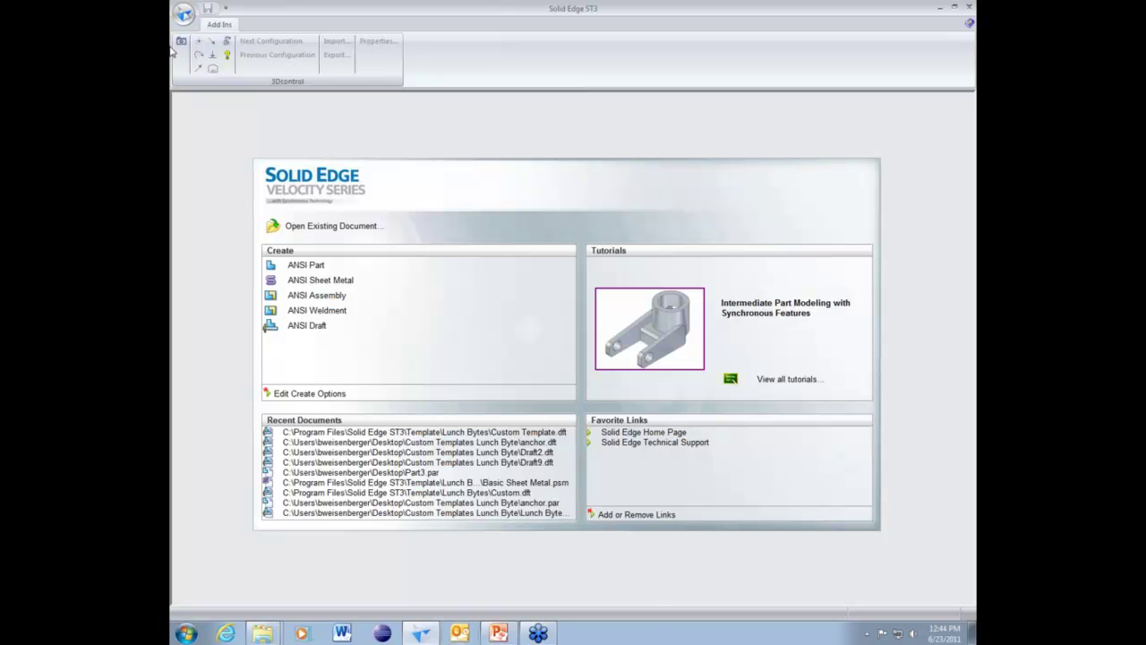
# Add Lunch Bytes > Custom Template.dft to the Create options with display name Lunch Byte.
pyautogui.click(184, 14)
pyautogui.moveTo(215, 39)
pyautogui.click(223, 331)
pyautogui.click(287, 393)
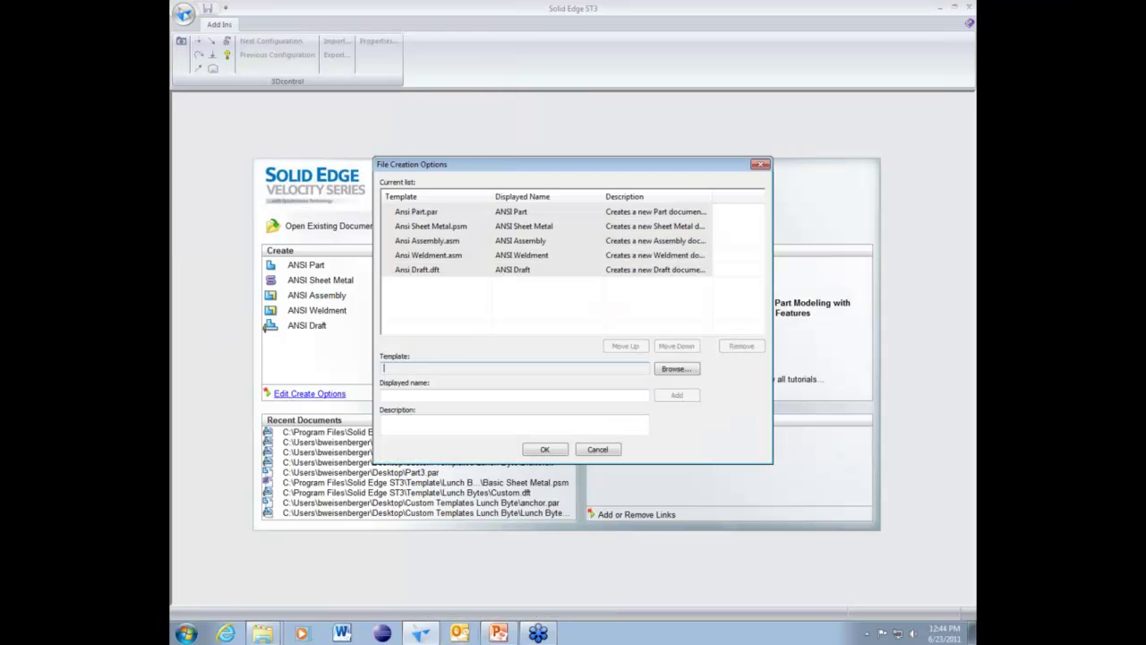
pyautogui.click(673, 369)
pyautogui.click(448, 223)
pyautogui.click(416, 254)
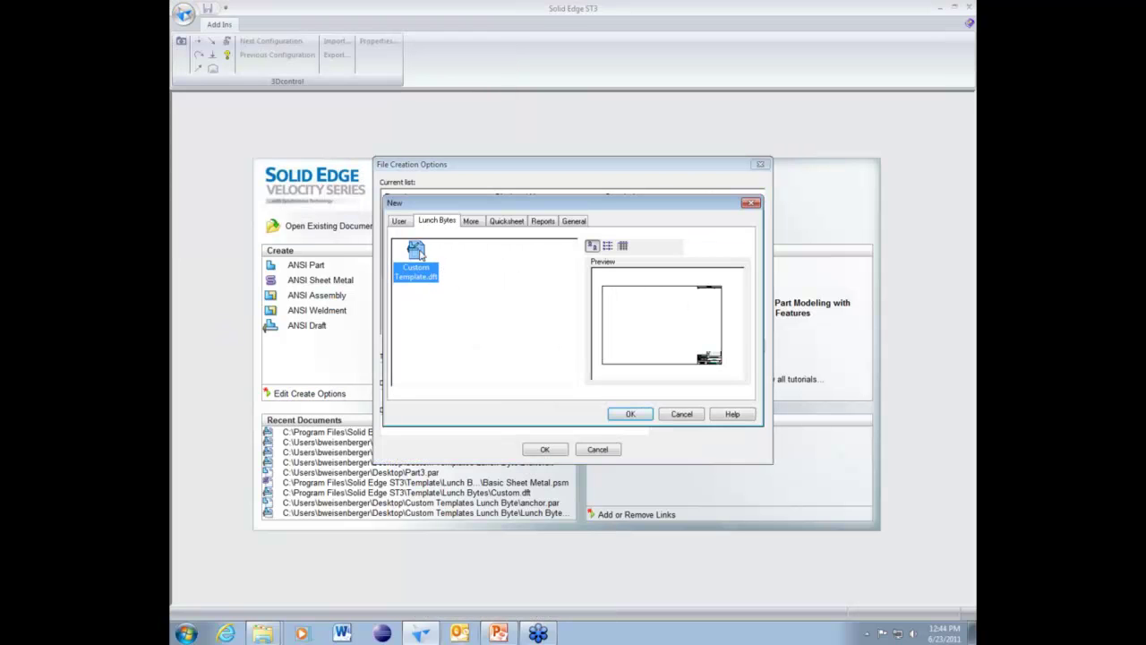
pyautogui.click(630, 413)
pyautogui.click(561, 393)
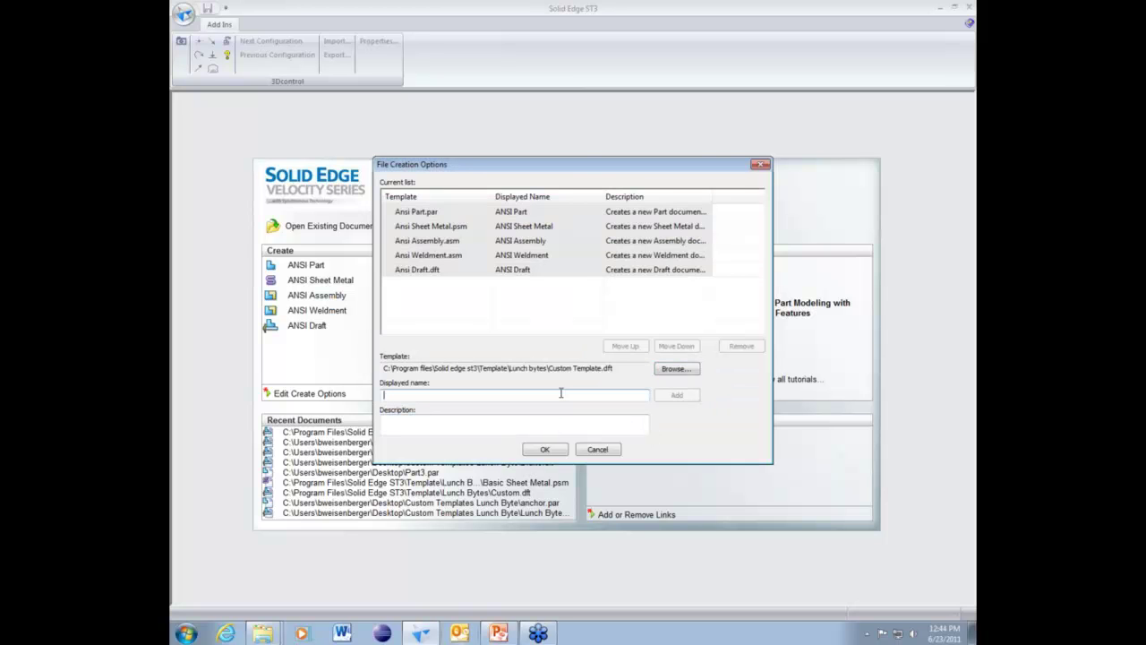
pyautogui.write('Lunch Byte')
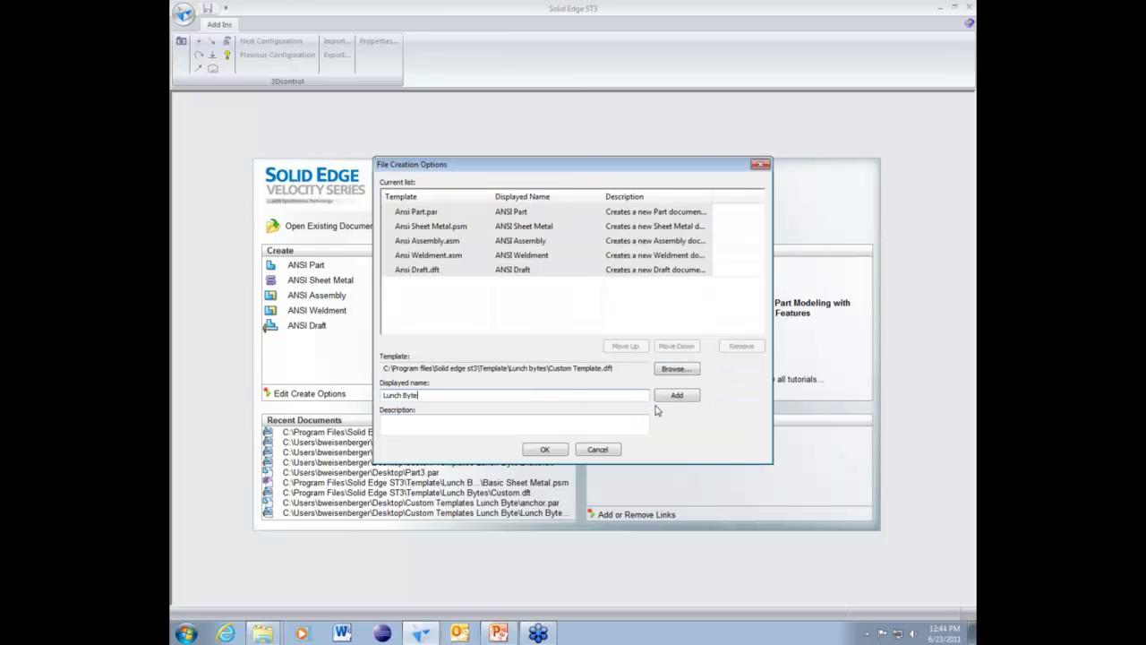
pyautogui.click(686, 397)
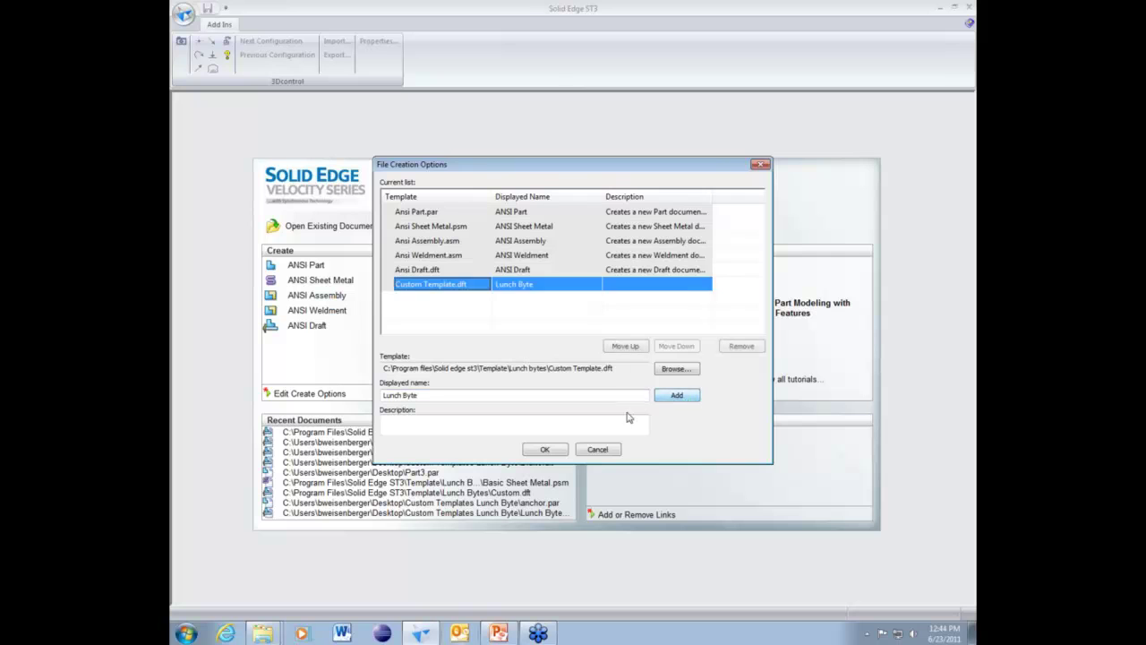
pyautogui.click(547, 449)
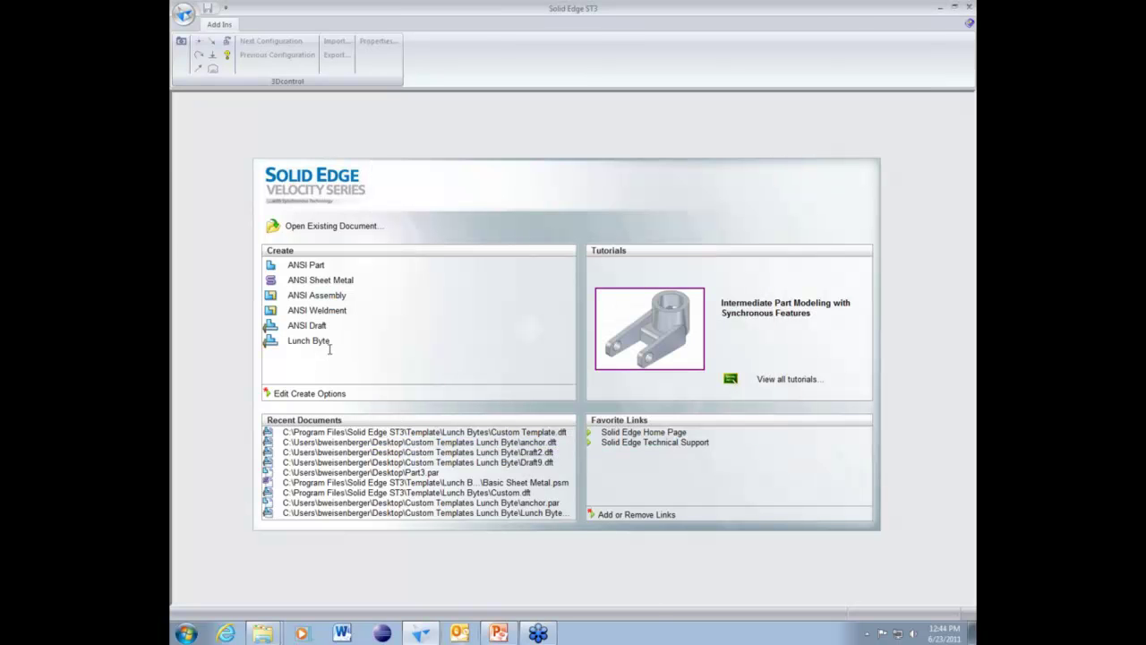
# Start a new draft from Lunch Byte, zoom to its Ally PLM title block, then minimize it.
pyautogui.click(184, 13)
pyautogui.moveTo(269, 40)
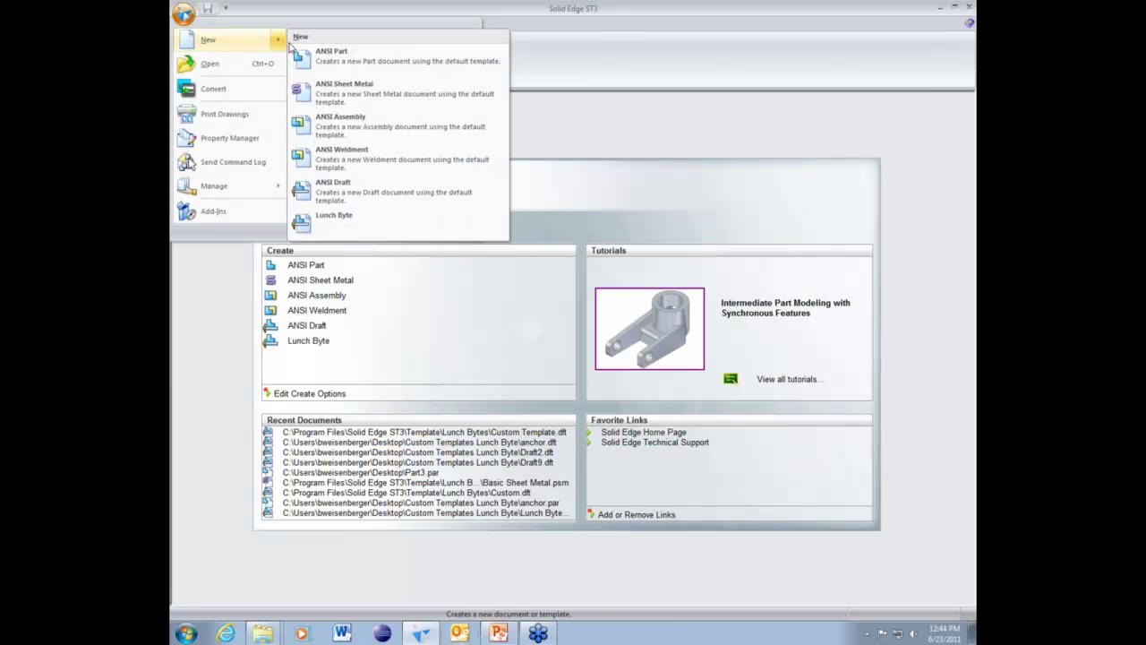
pyautogui.click(372, 221)
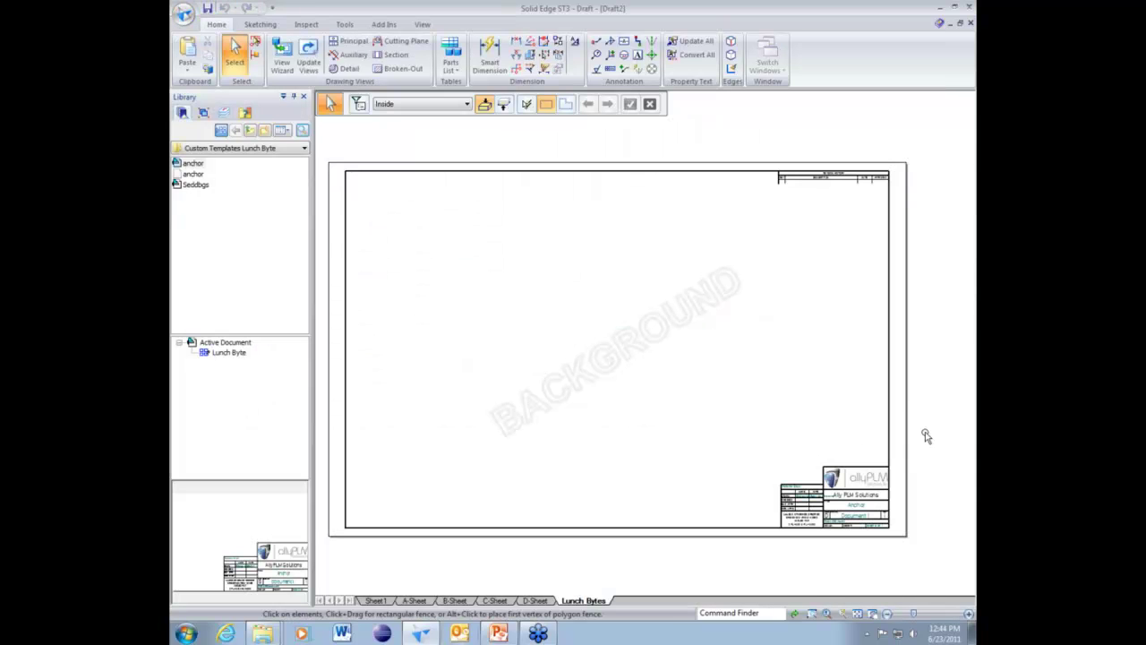
pyautogui.scroll(5, 916, 406)
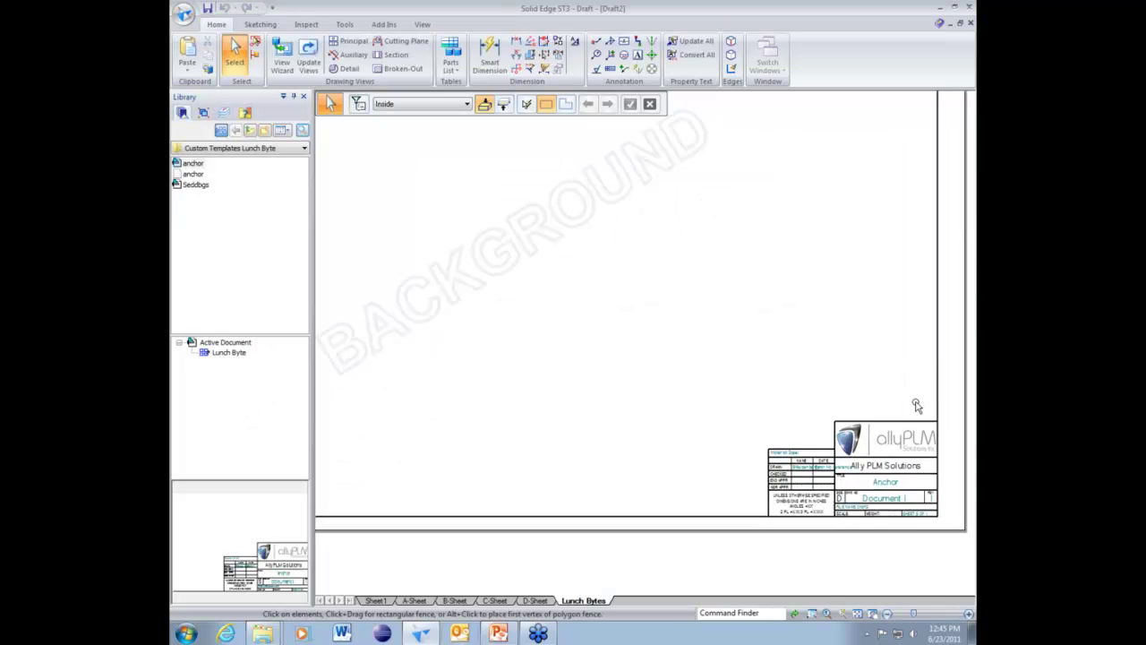
pyautogui.scroll(1, 953, 403)
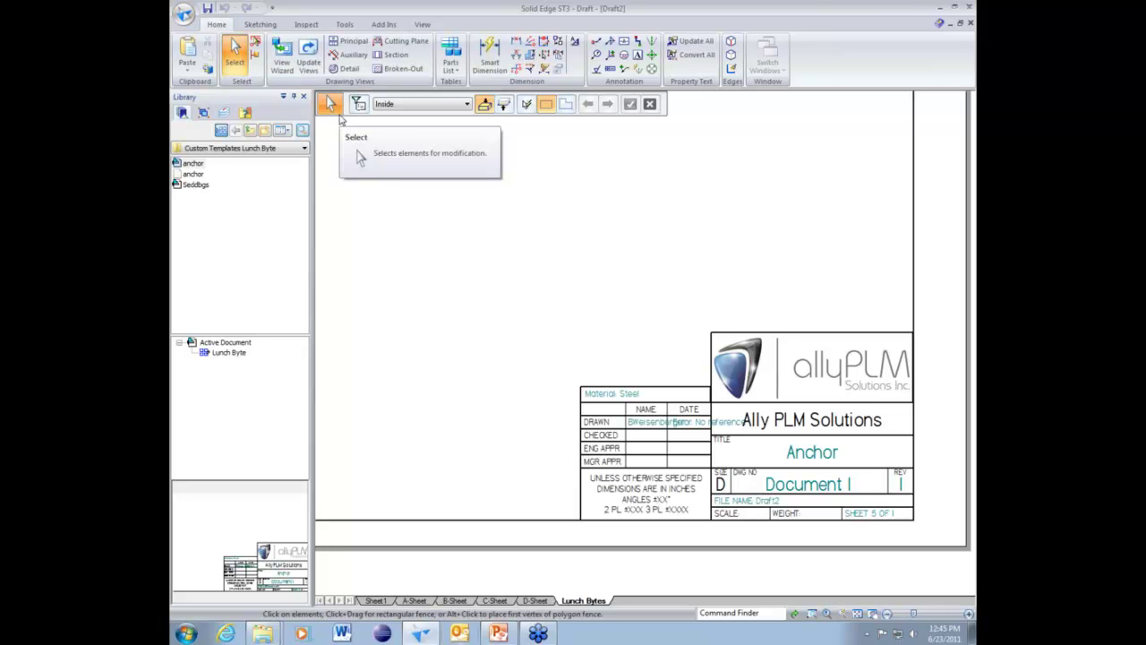
pyautogui.click(950, 25)
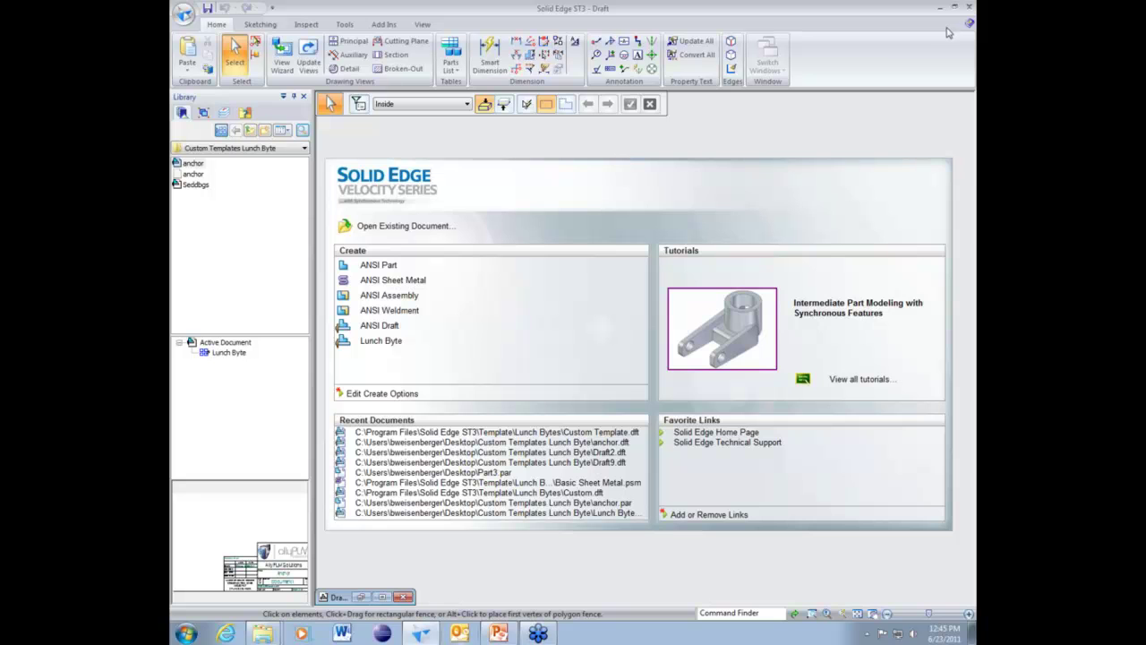
# Close the minimized draft and start a new ANSI Draft drawing.
pyautogui.click(404, 596)
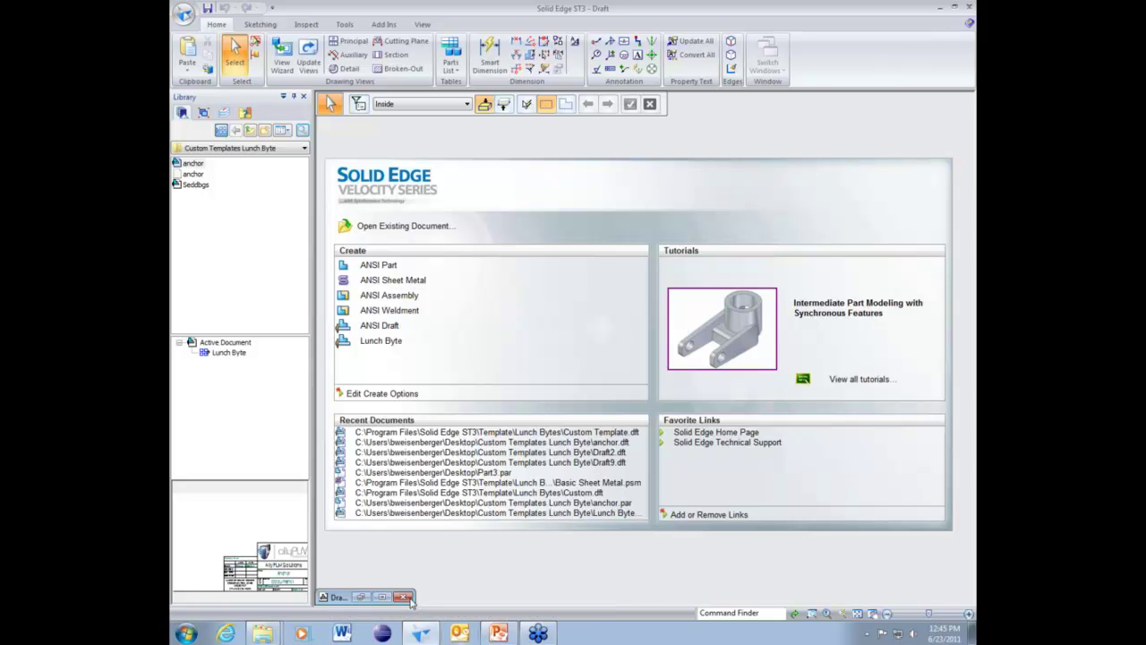
pyautogui.click(179, 12)
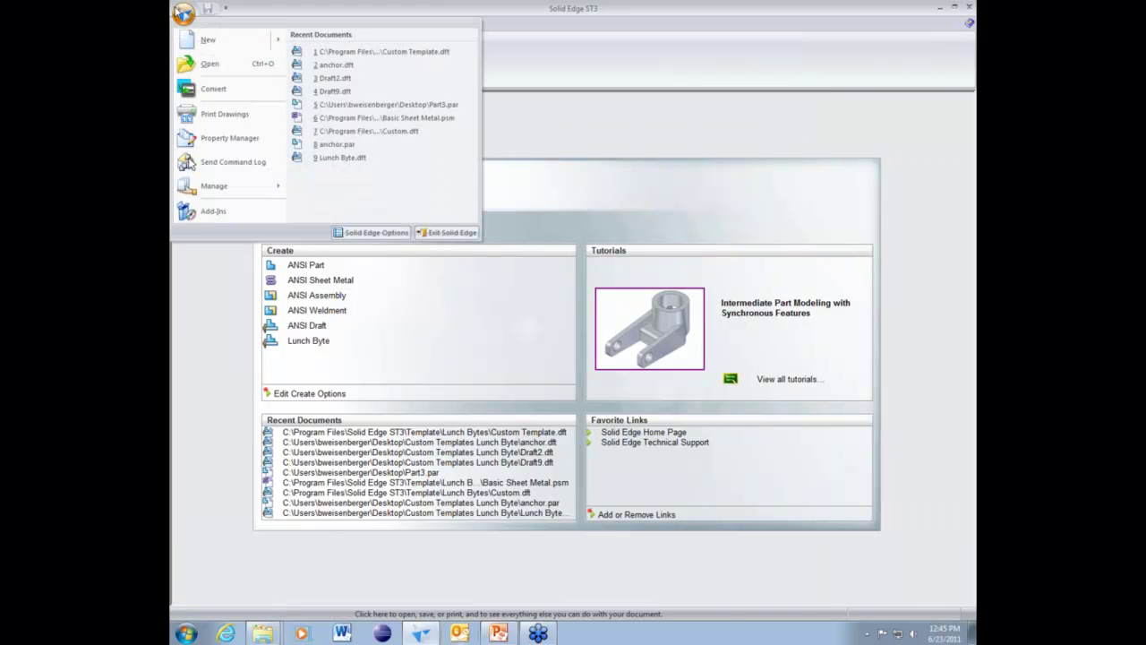
pyautogui.click(312, 328)
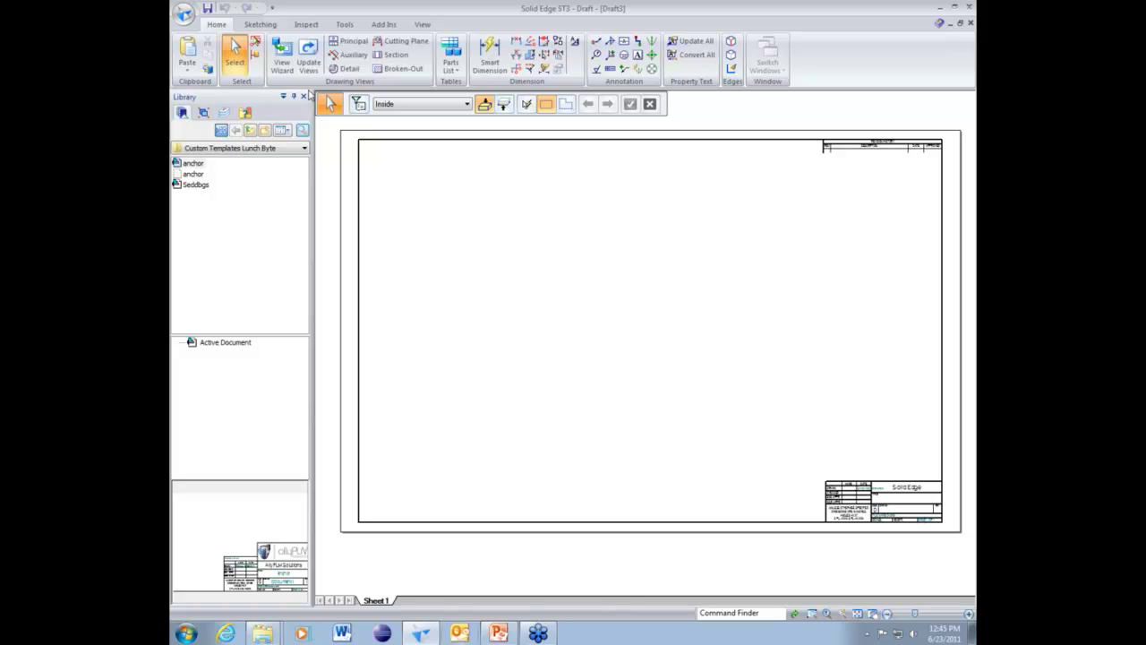
# Pick the anchor part from the Desktop's Custom Templates Lunch Byte folder for drawing views.
pyautogui.click(283, 58)
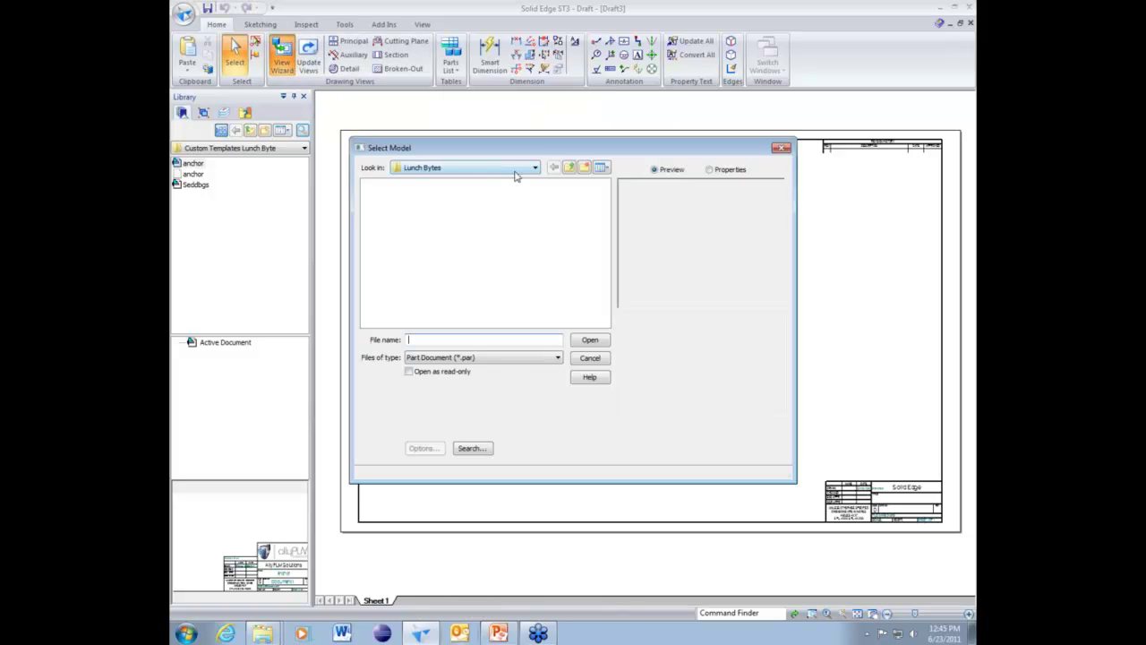
pyautogui.click(515, 171)
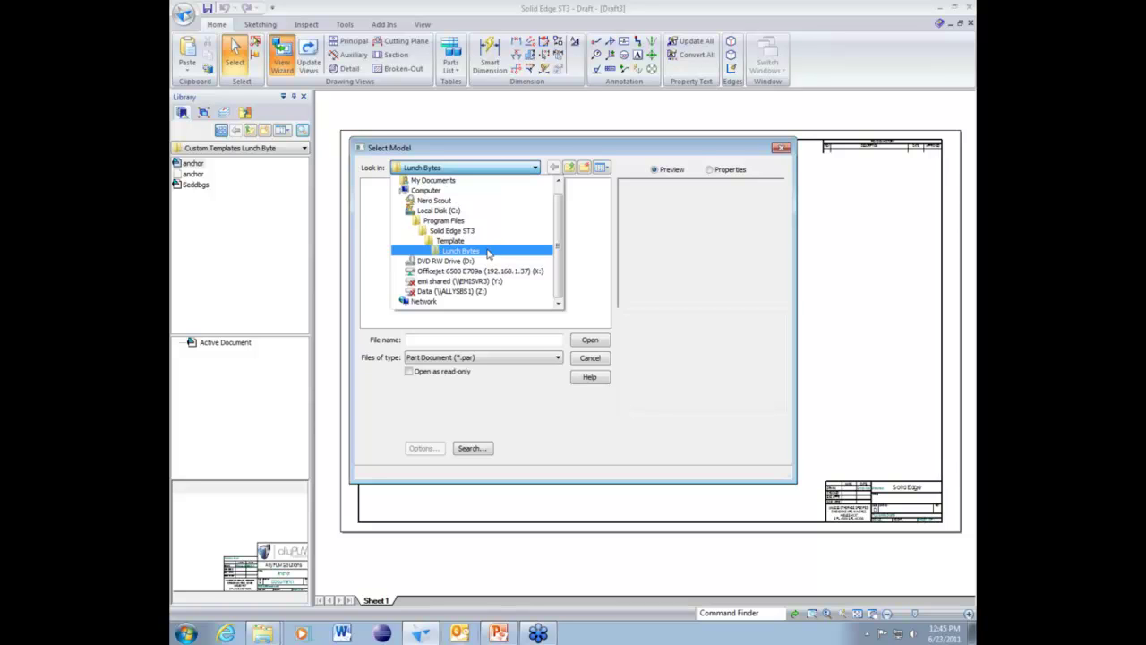
pyautogui.scroll(3, 465, 196)
pyautogui.click(452, 192)
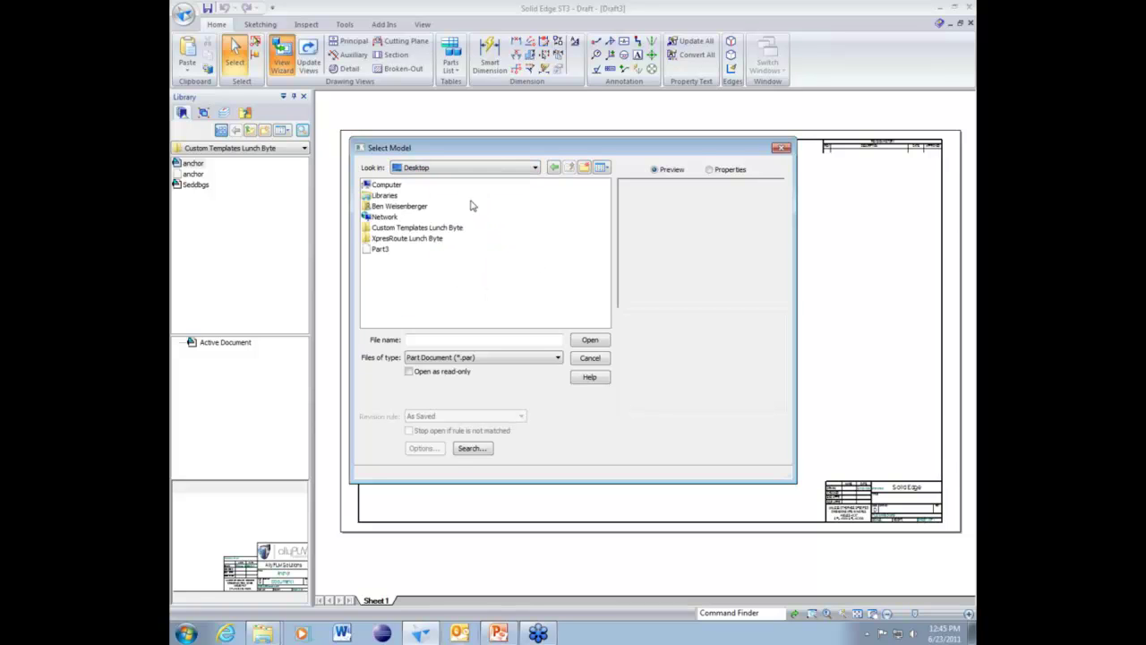
pyautogui.click(371, 252)
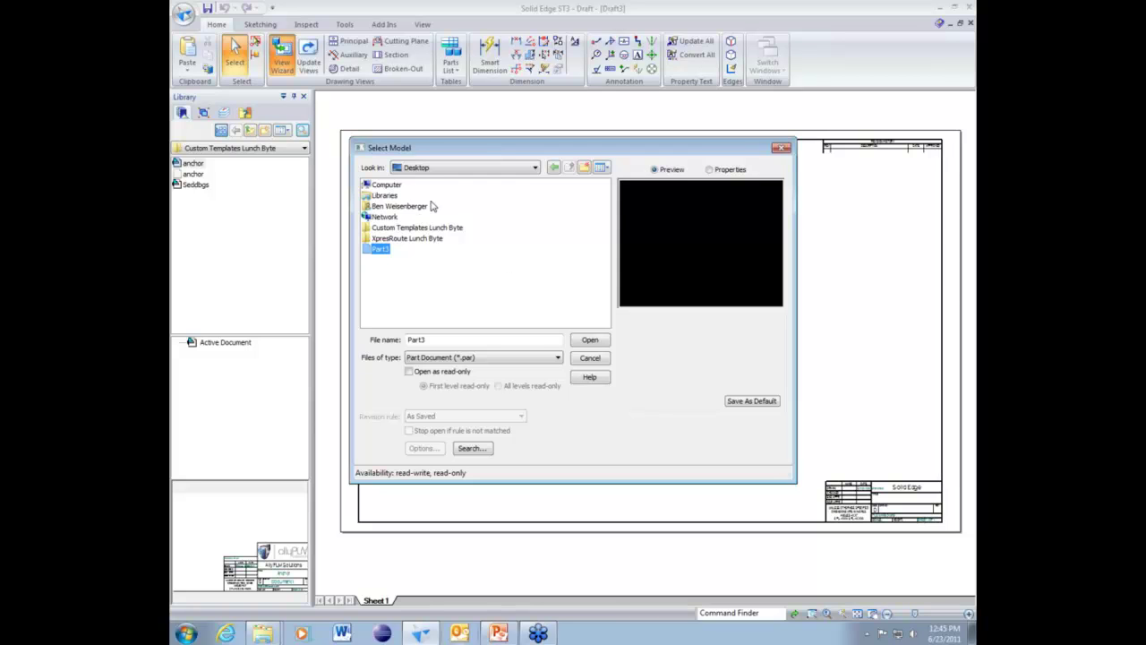
pyautogui.click(427, 229)
pyautogui.doubleClick(427, 230)
pyautogui.click(383, 185)
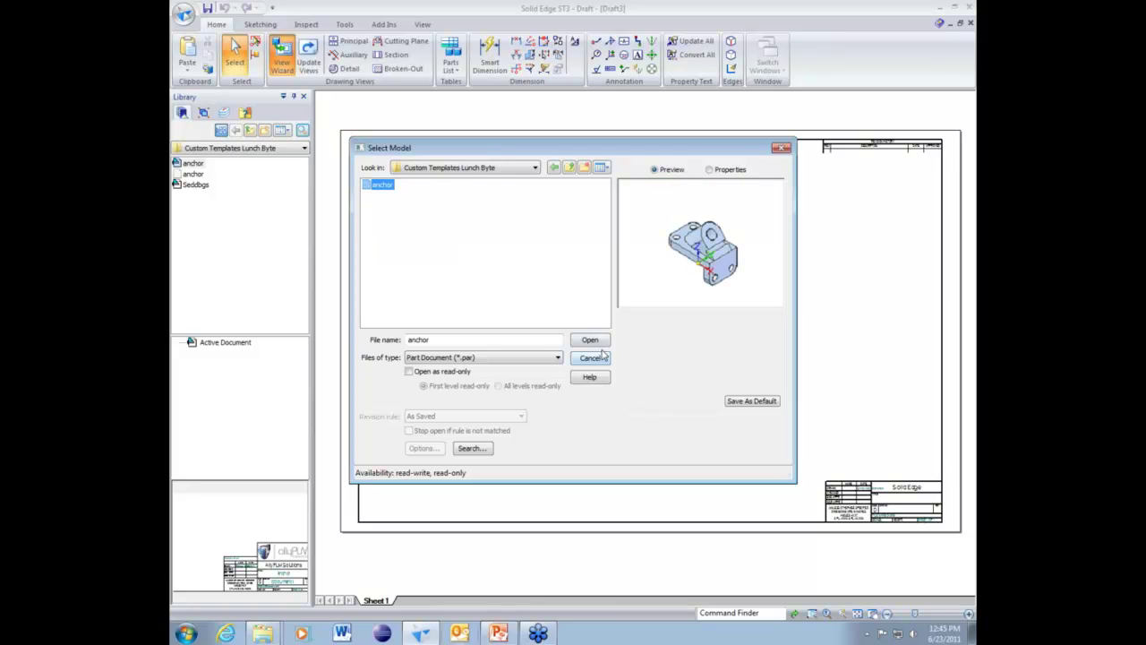
pyautogui.click(589, 340)
# Choose a front, top and right view layout in the wizard and finish.
pyautogui.click(648, 450)
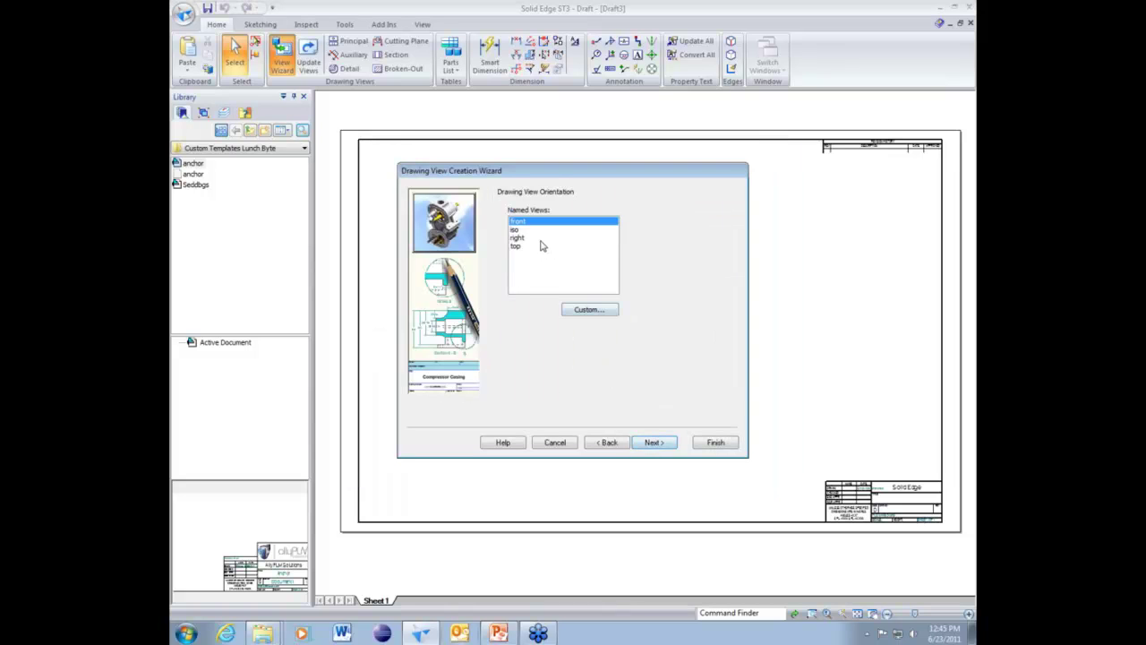
pyautogui.click(652, 446)
pyautogui.click(615, 240)
pyautogui.click(663, 290)
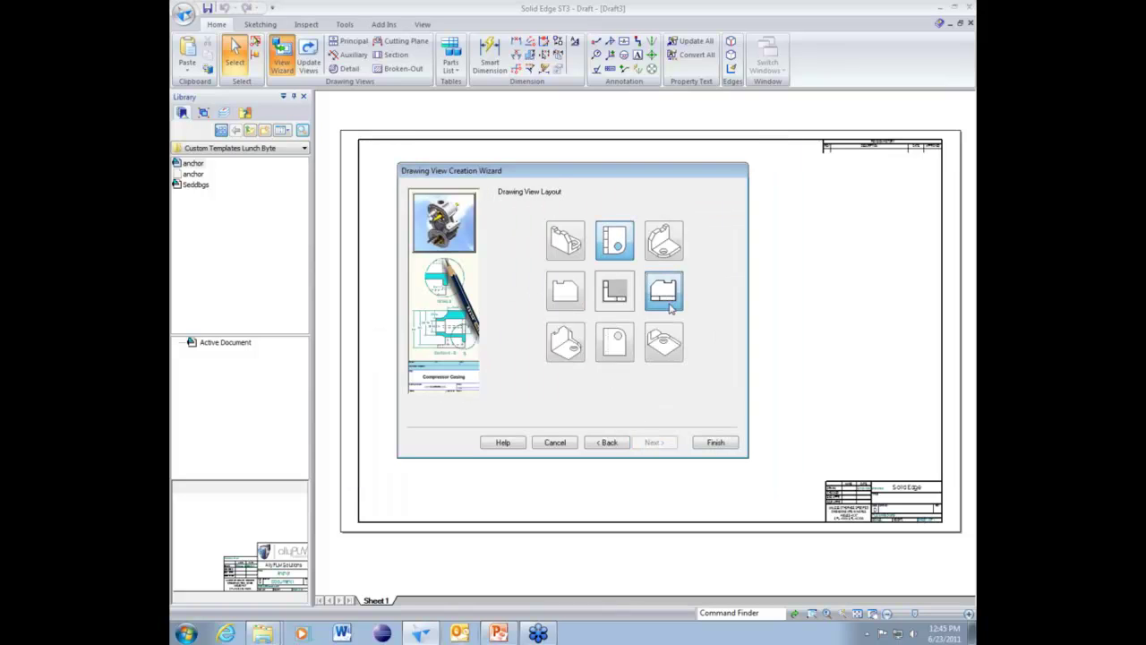
pyautogui.click(705, 442)
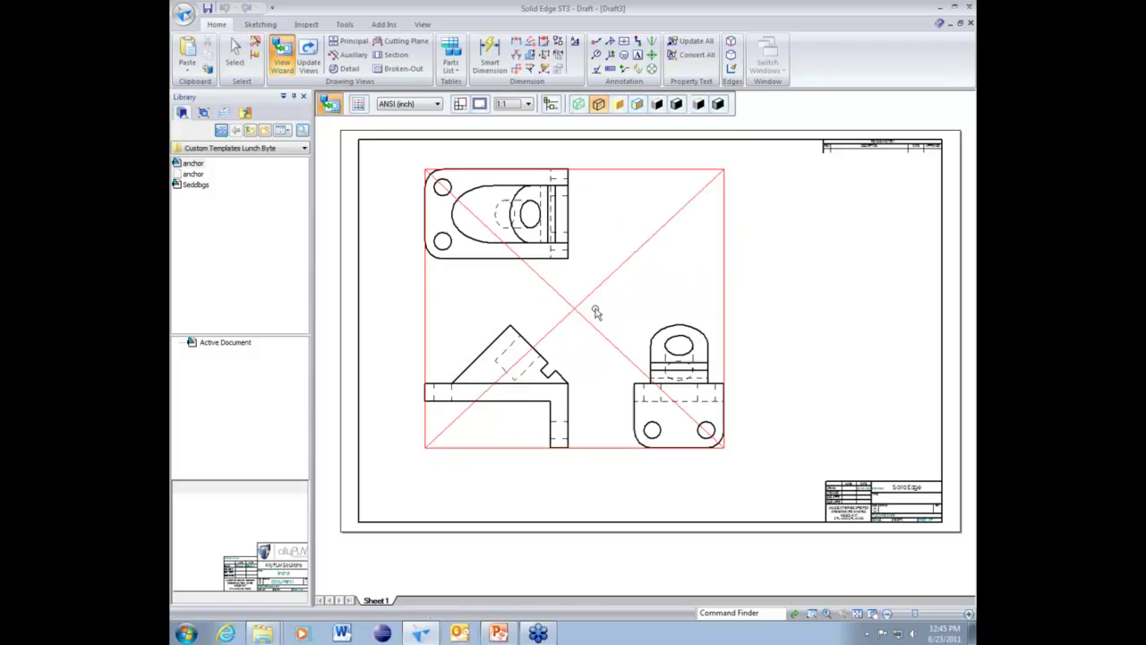
# Place the three anchor views on the sheet, then choose Create Quicksheet Template.
pyautogui.click(594, 309)
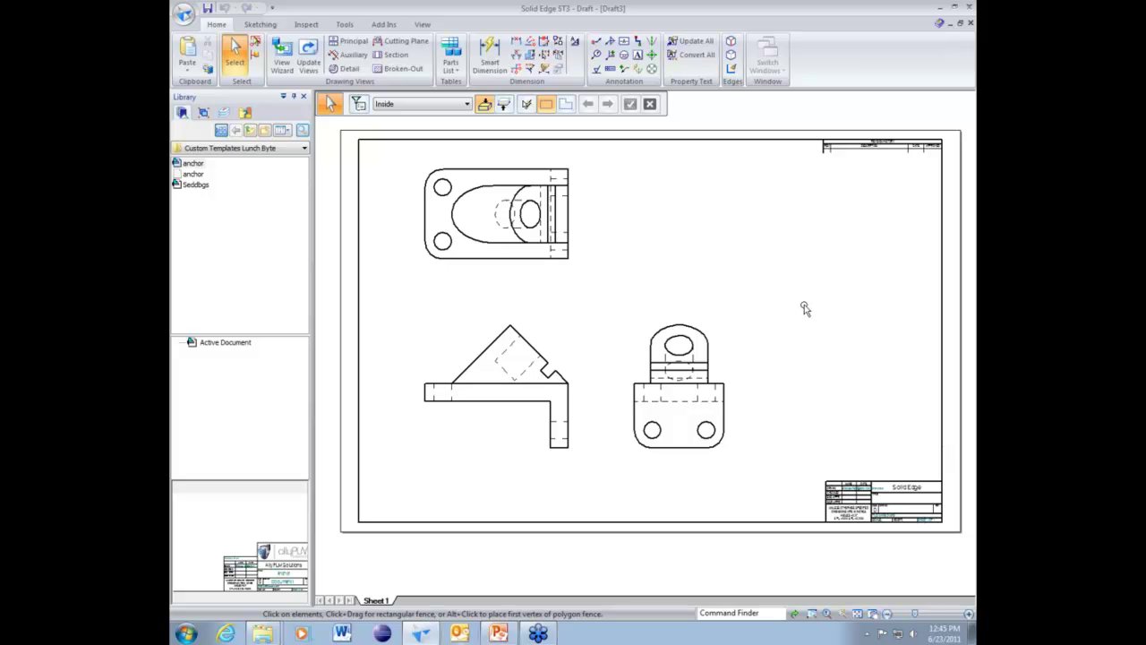
pyautogui.click(183, 12)
pyautogui.click(230, 137)
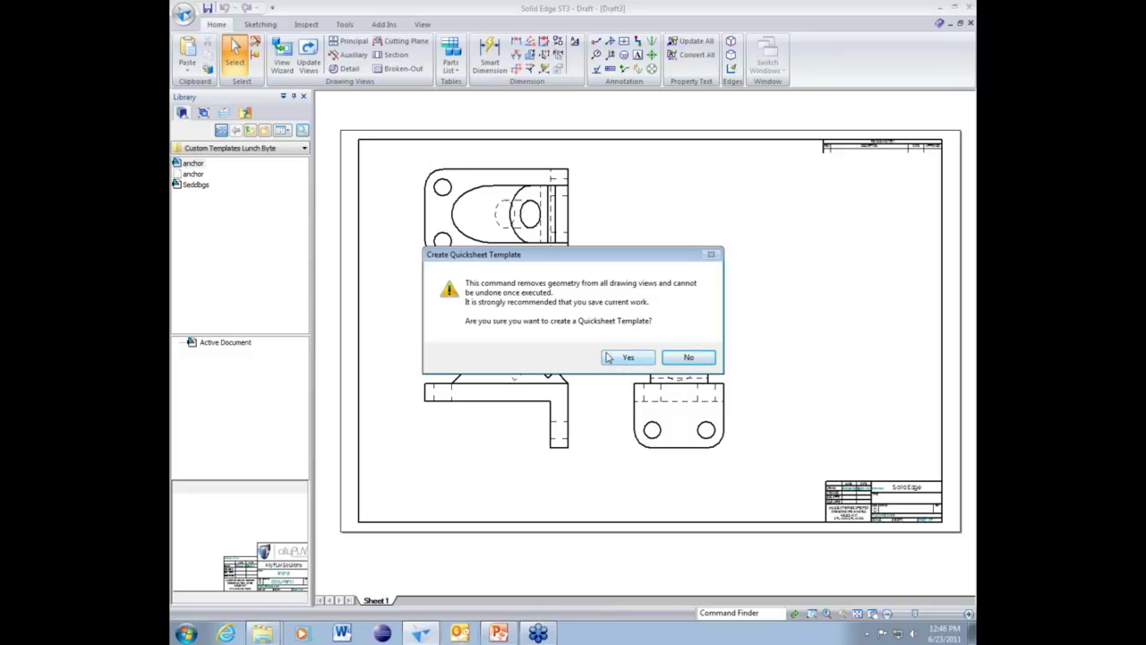
# Accept the warning and save the Quicksheet template as Draft3.dft in Custom Templates Lunch Byte.
pyautogui.click(604, 358)
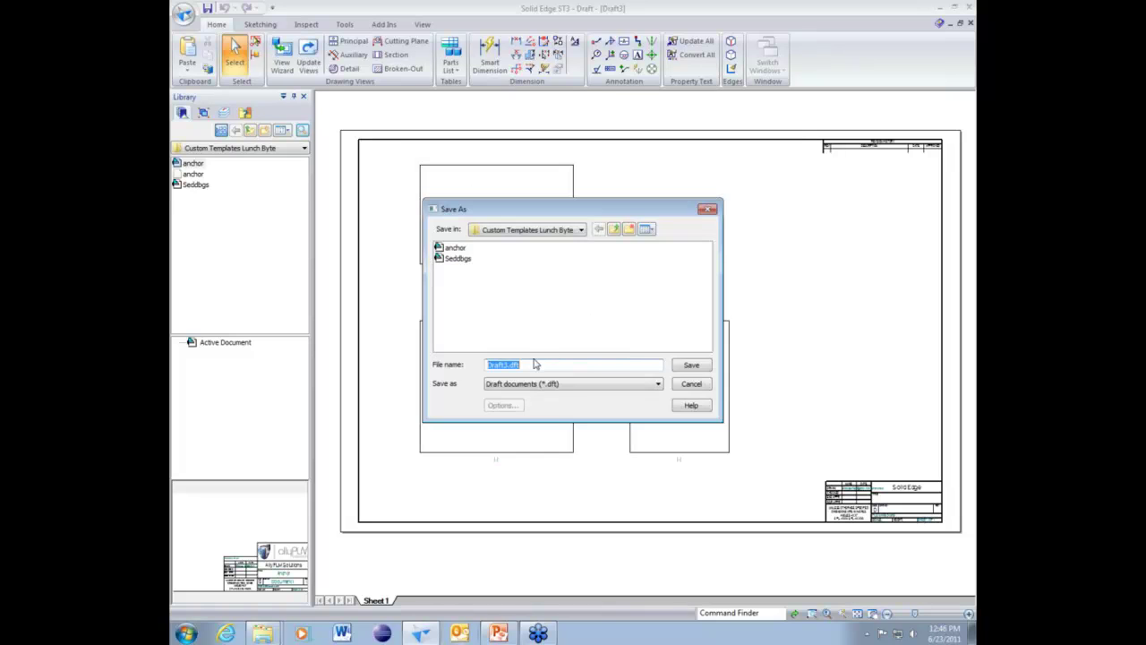
pyautogui.click(579, 229)
pyautogui.click(578, 216)
pyautogui.click(694, 366)
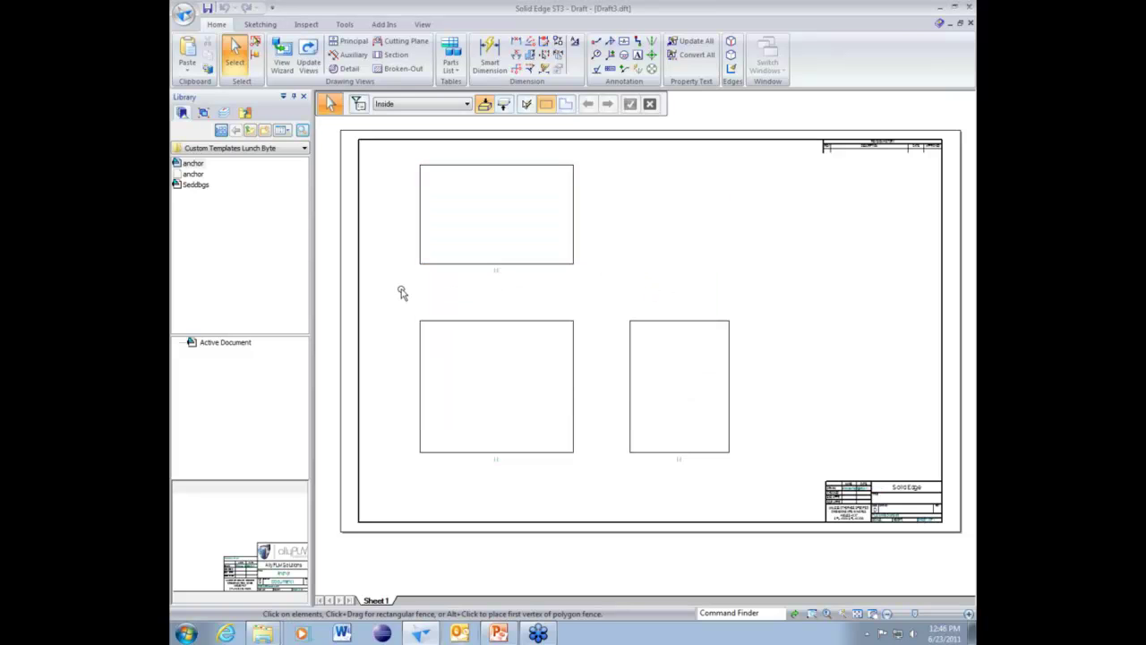
# Enable Include PMI annotations from model views in the top-left view's properties.
pyautogui.rightClick(480, 267)
pyautogui.click(518, 505)
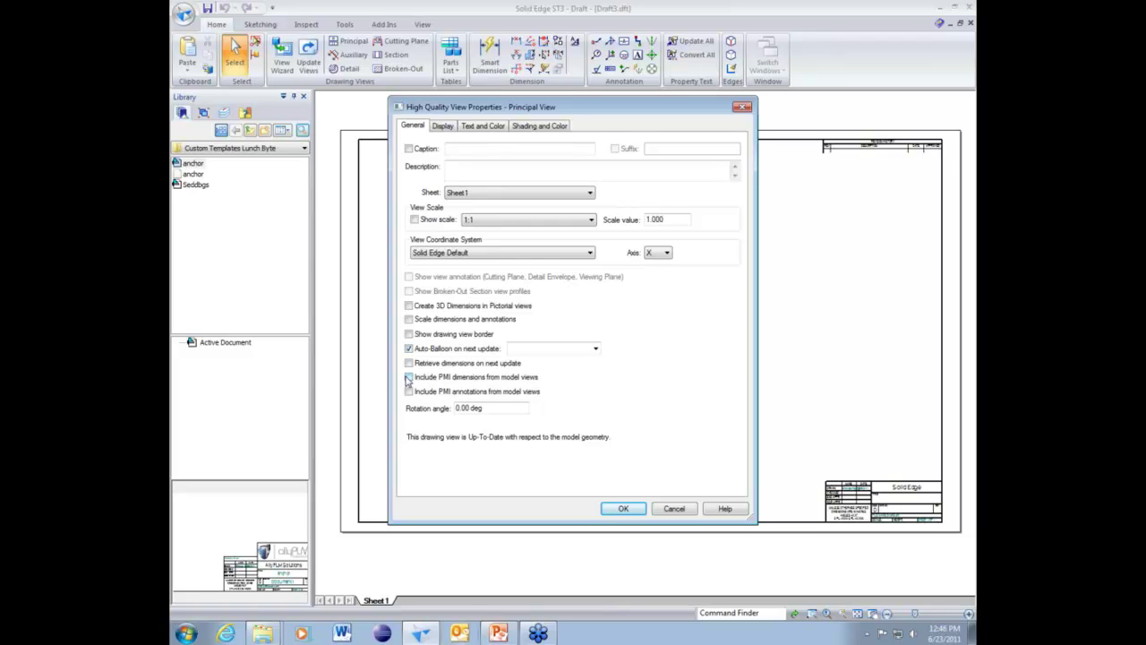
pyautogui.click(409, 392)
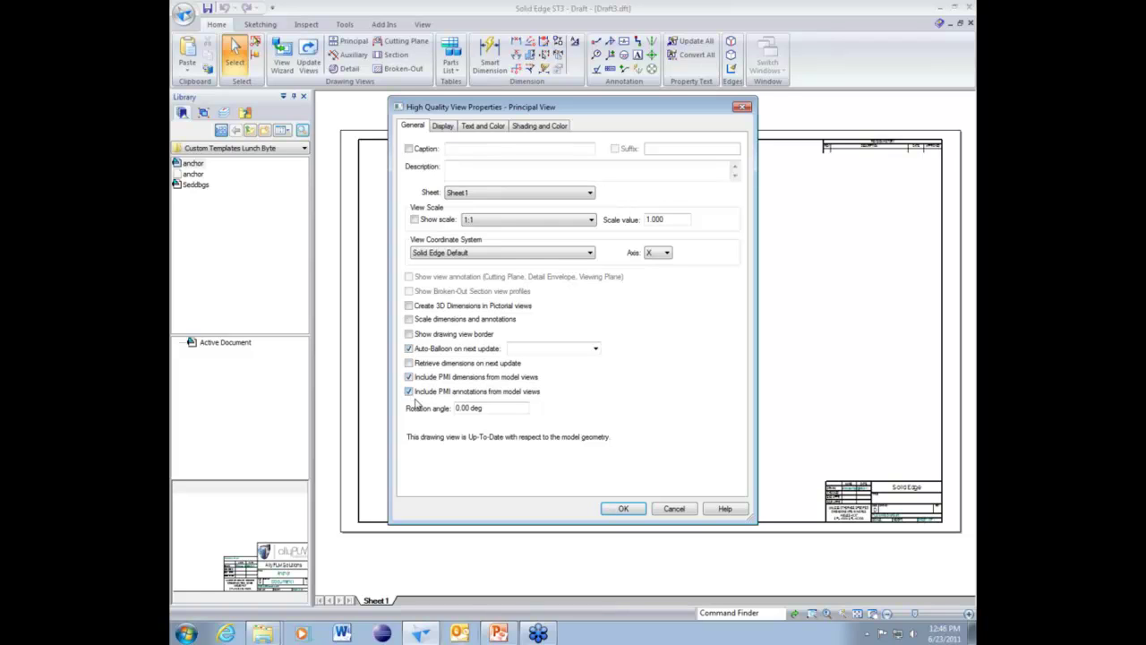
pyautogui.click(623, 508)
pyautogui.click(416, 201)
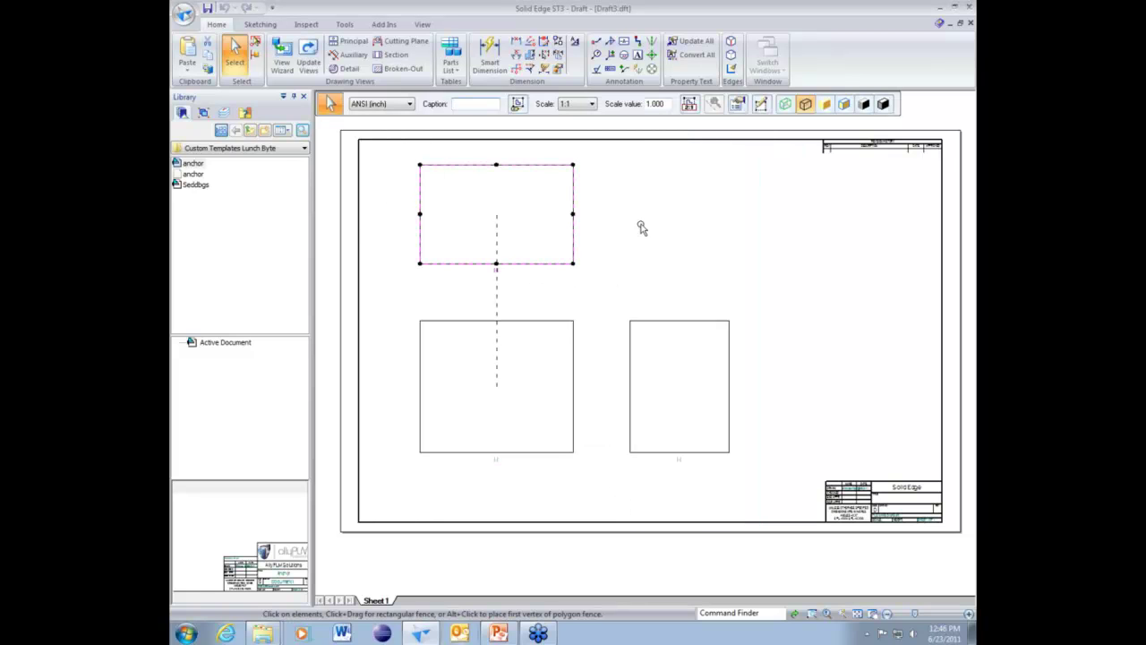
# Drag the anchor part onto the Quicksheet to fill its top, front and right views, then minimize Draft3.
pyautogui.moveTo(190, 170); pyautogui.dragTo(466, 218)
pyautogui.click(415, 161)
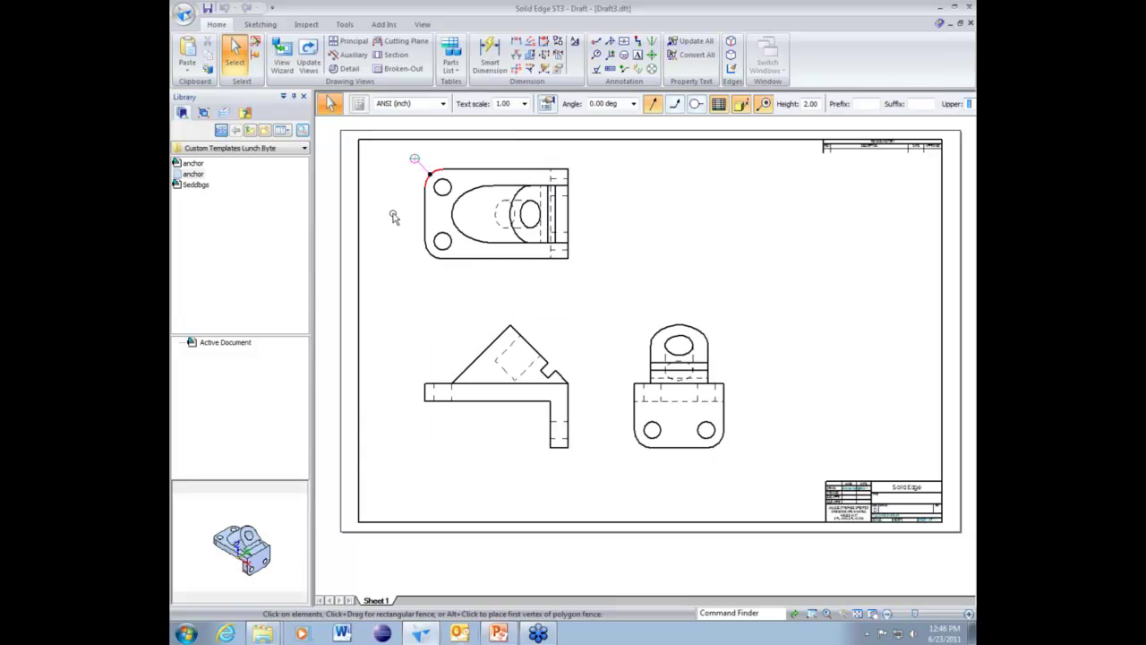
pyautogui.click(643, 273)
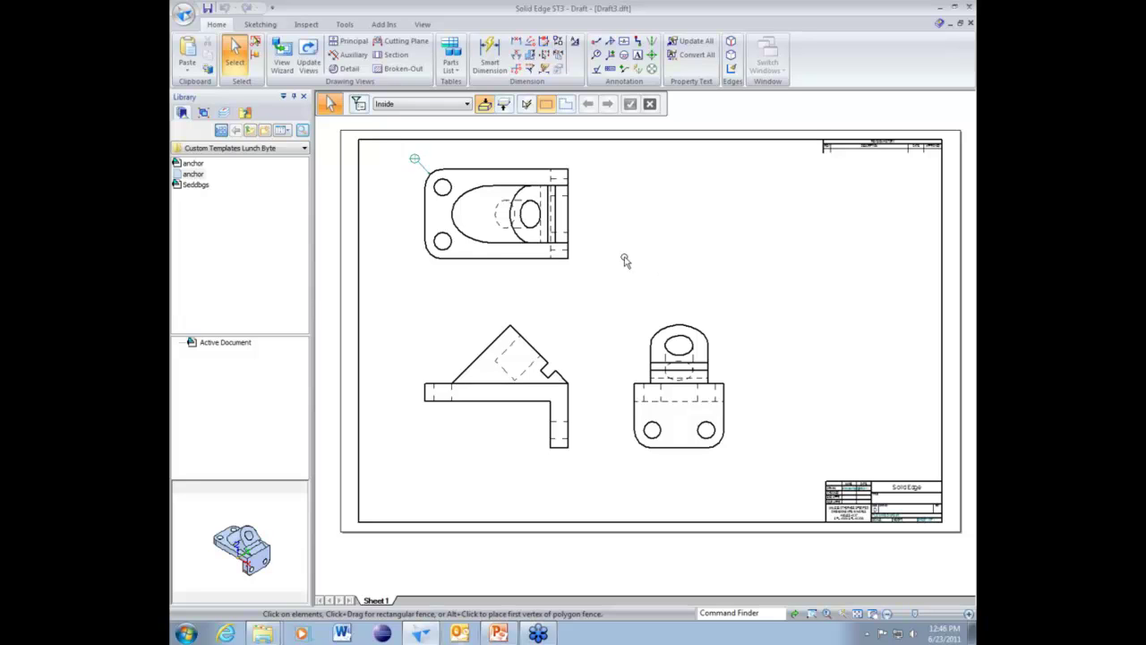
pyautogui.click(951, 24)
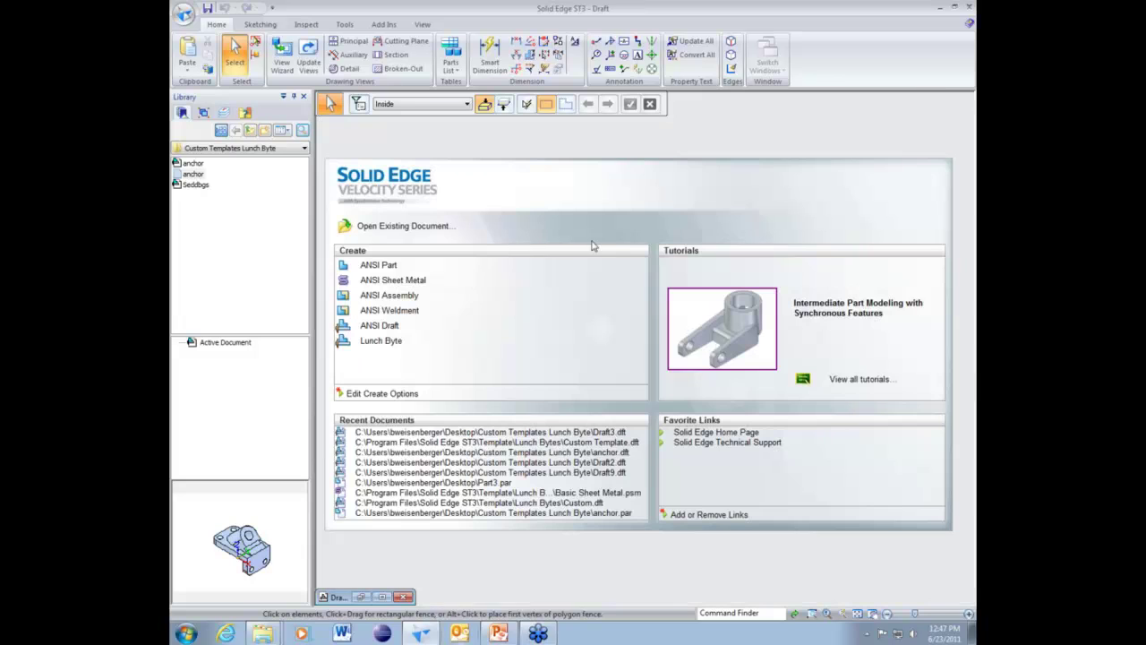
# Close Draft3 without saving and start a new ANSI Sheet Metal document.
pyautogui.click(404, 597)
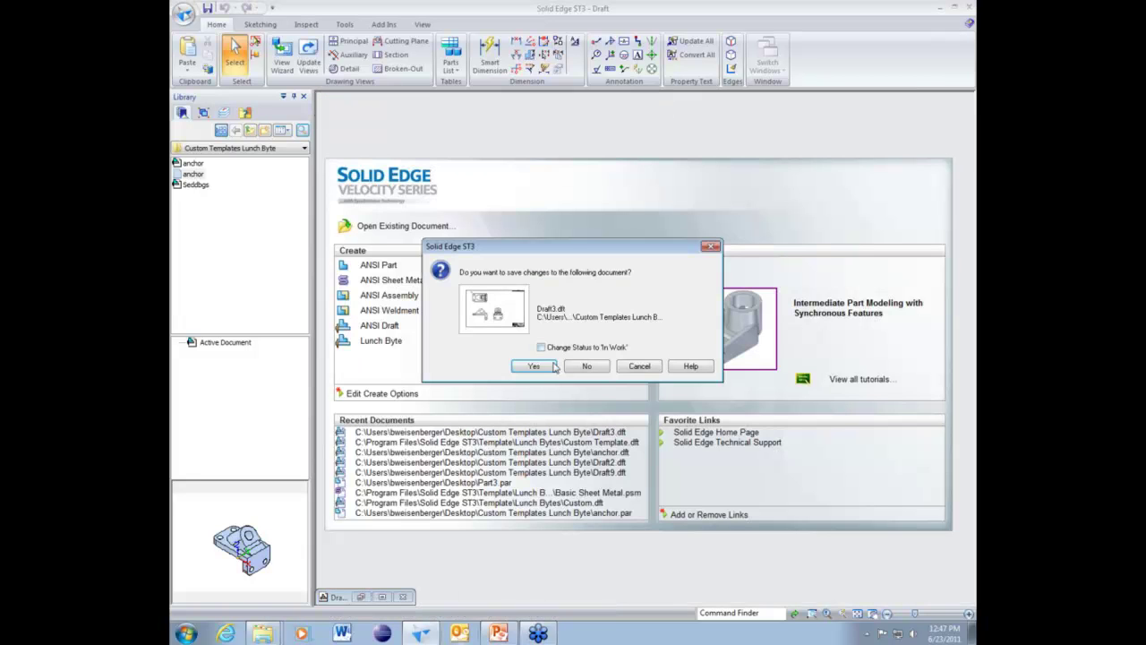
pyautogui.click(569, 367)
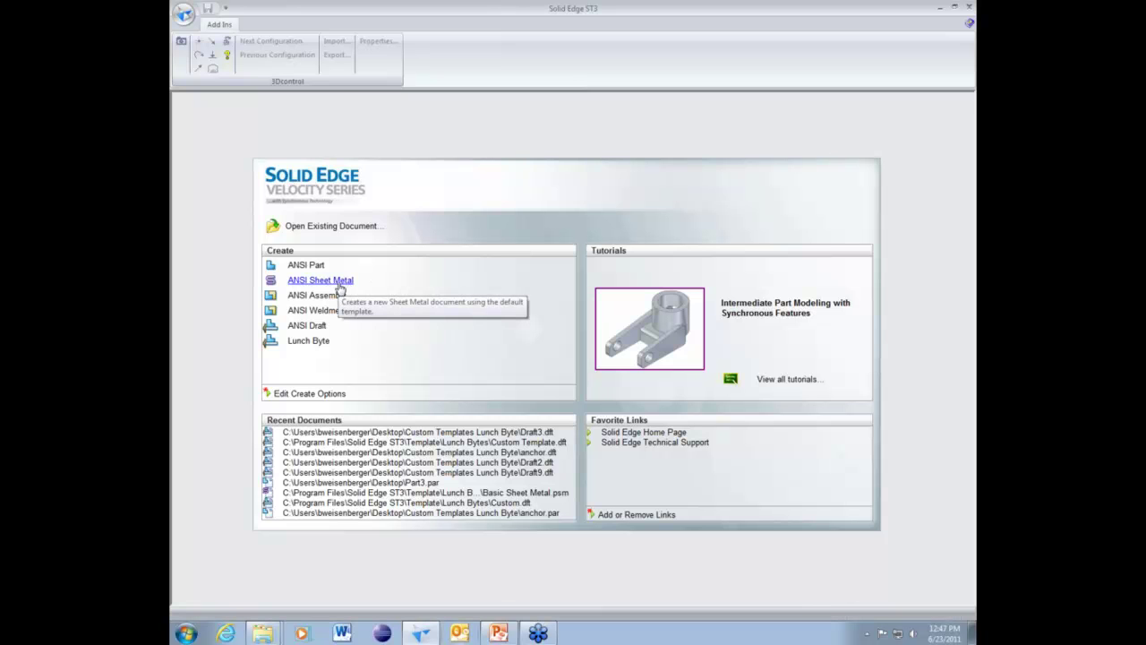
pyautogui.click(337, 280)
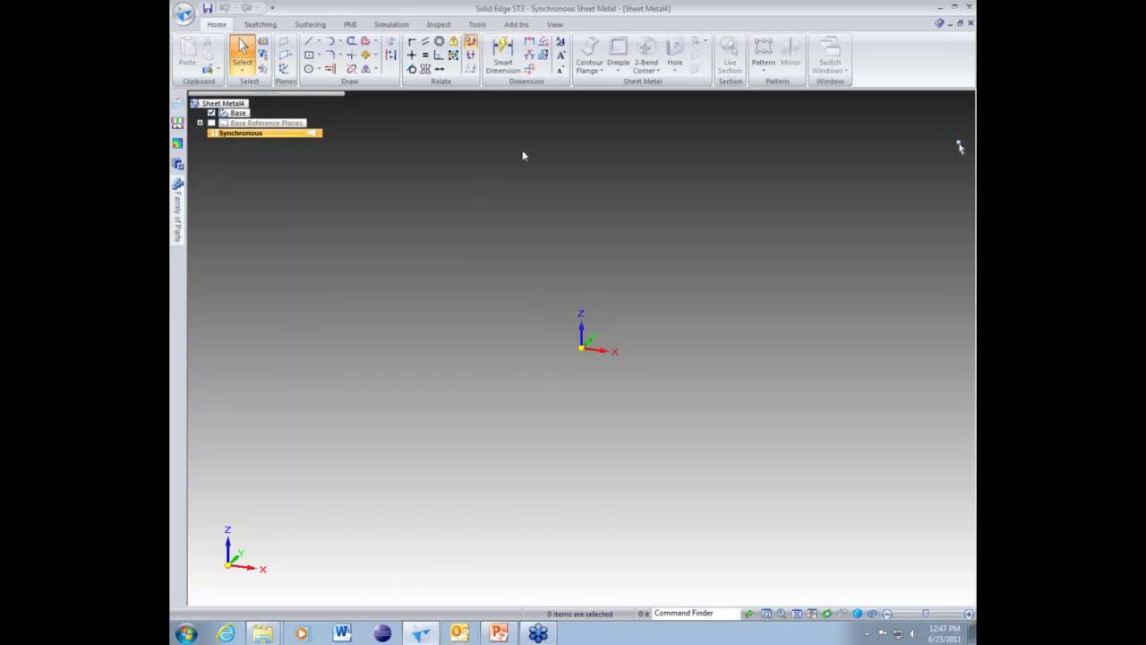
# In the Material Table, apply Steel with 10 gage, giving 0.141 in thickness and bend radius.
pyautogui.click(183, 12)
pyautogui.moveTo(269, 185)
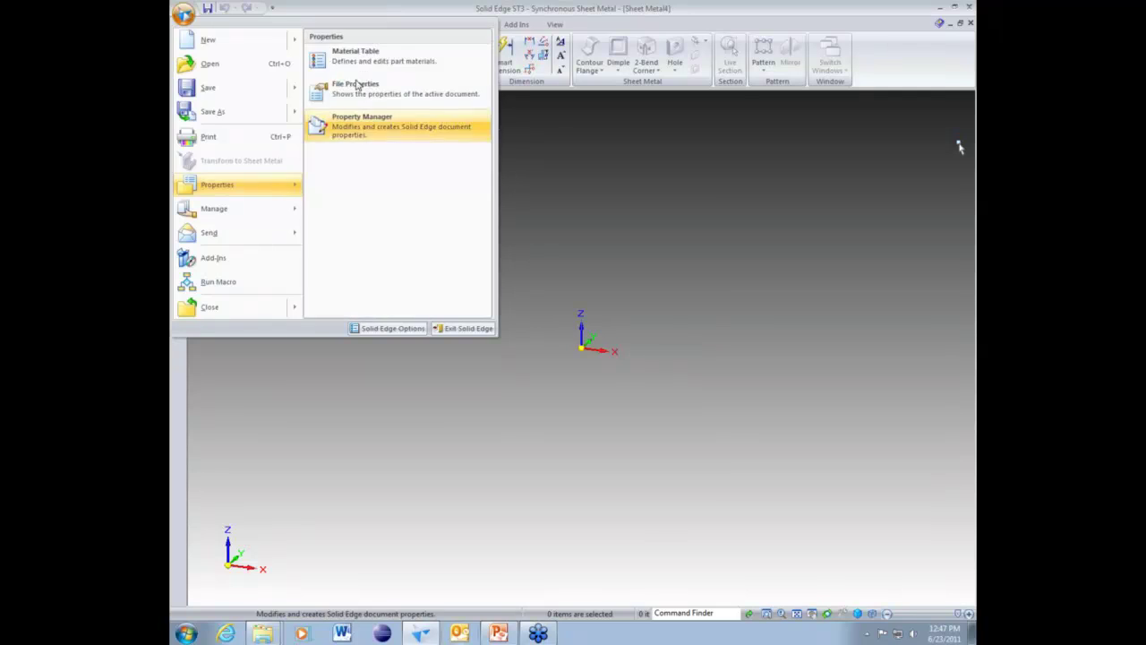
pyautogui.click(349, 54)
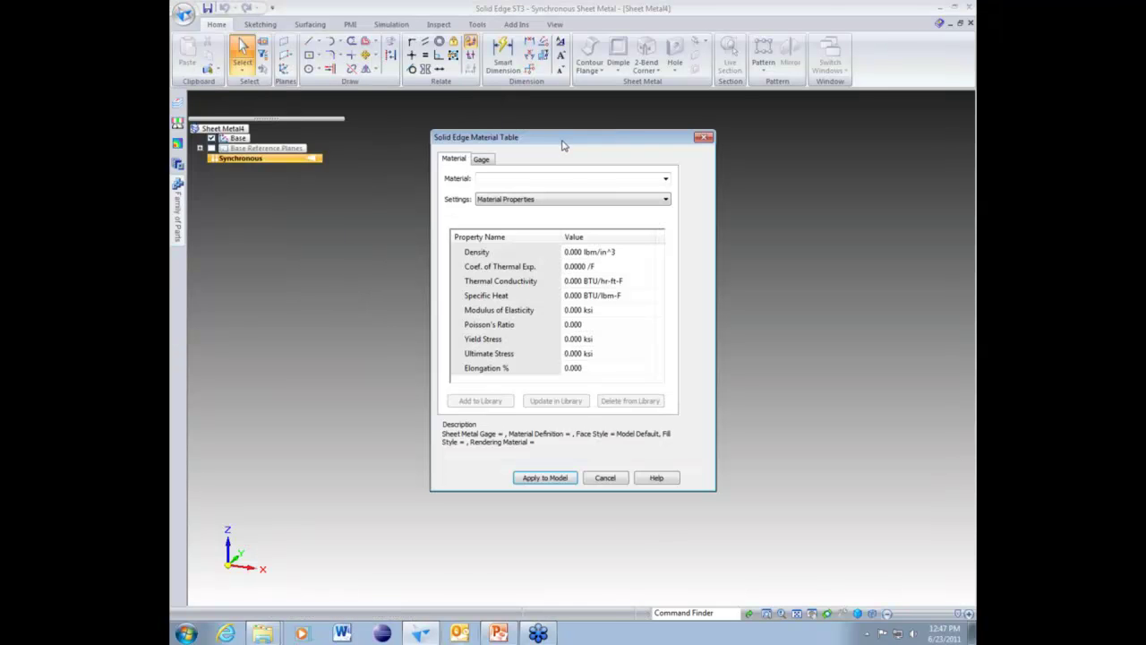
pyautogui.click(666, 179)
pyautogui.moveTo(667, 288); pyautogui.dragTo(663, 376)
pyautogui.click(520, 394)
pyautogui.click(482, 159)
pyautogui.click(664, 180)
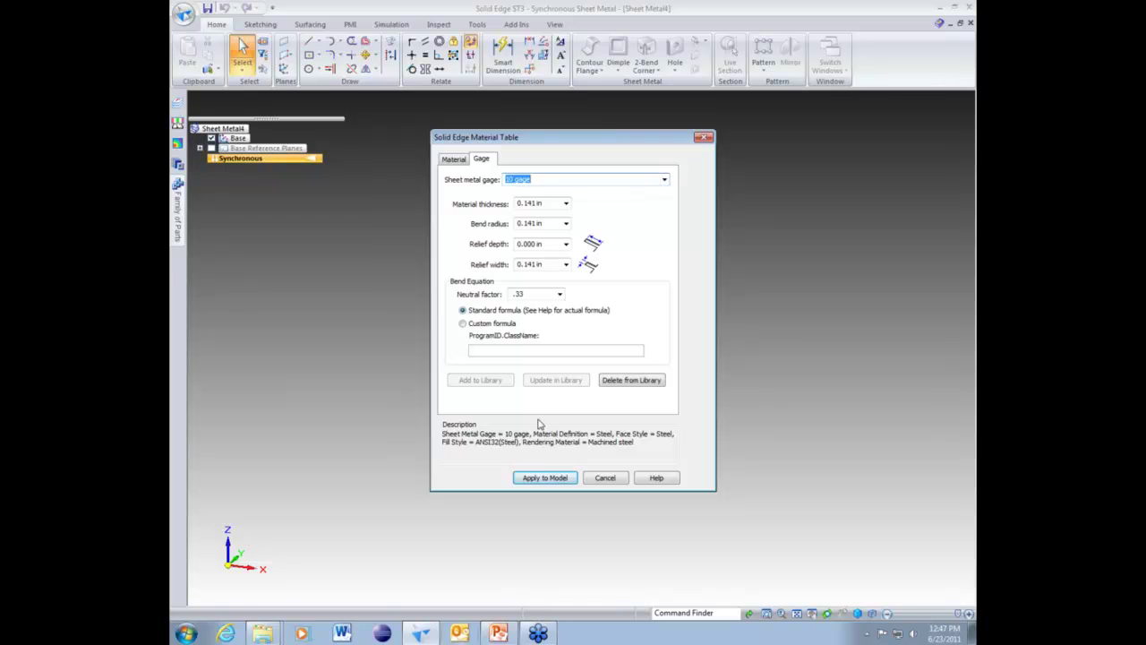
pyautogui.click(530, 478)
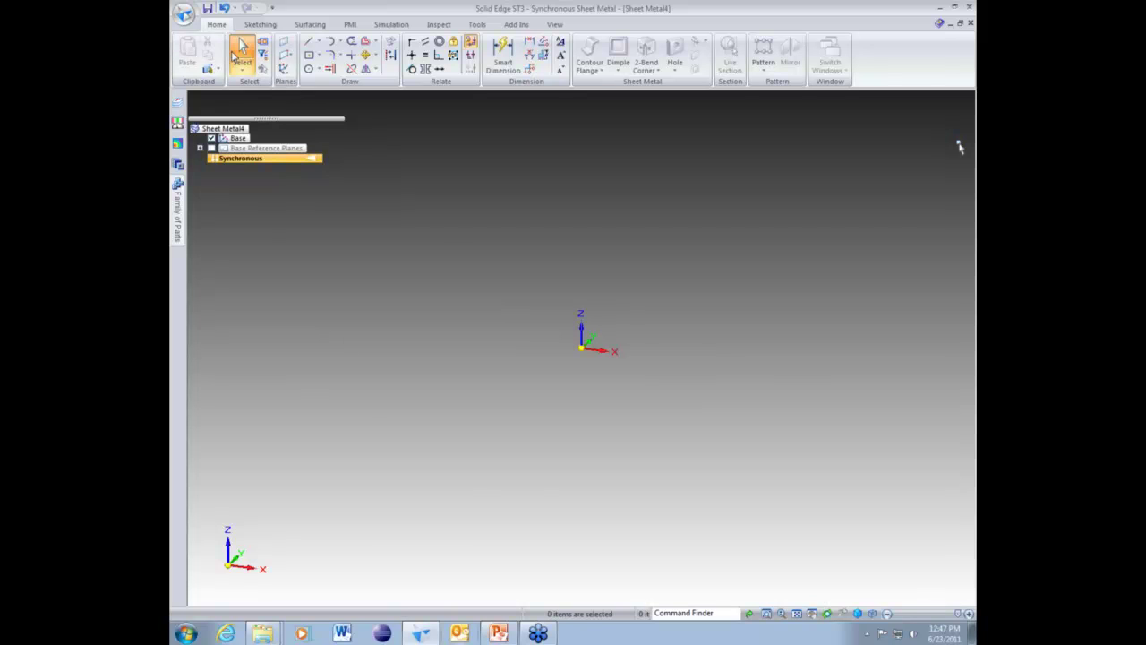
pyautogui.click(309, 54)
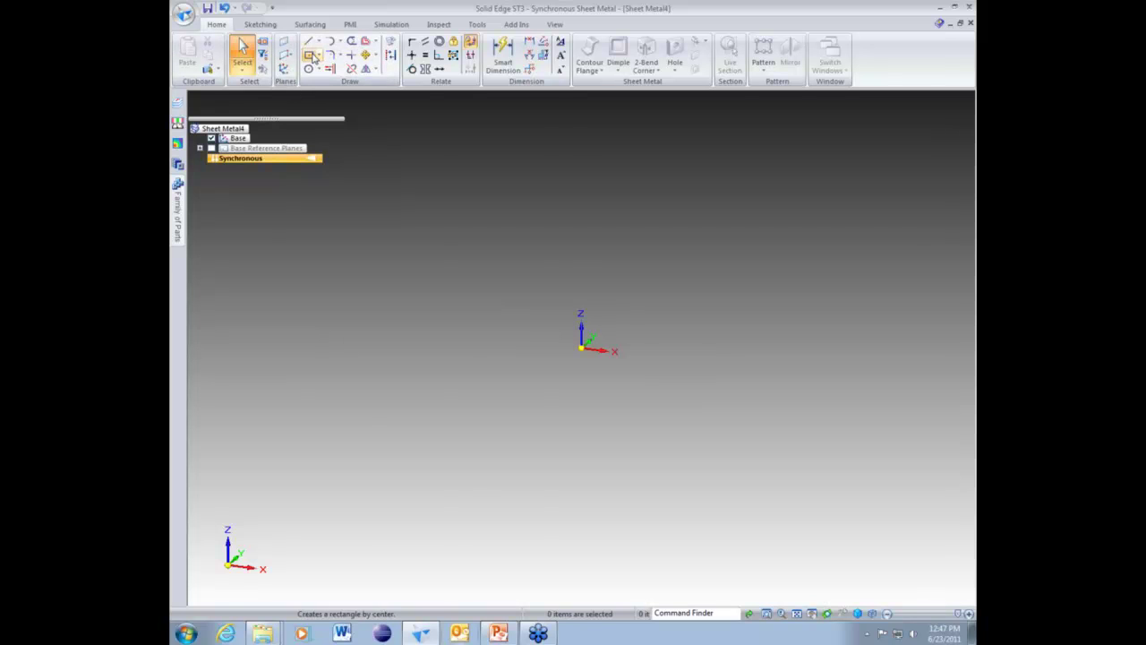
# Draw a 10 × 5 in rectangle centred on the origin at 0° angle.
pyautogui.click(580, 348)
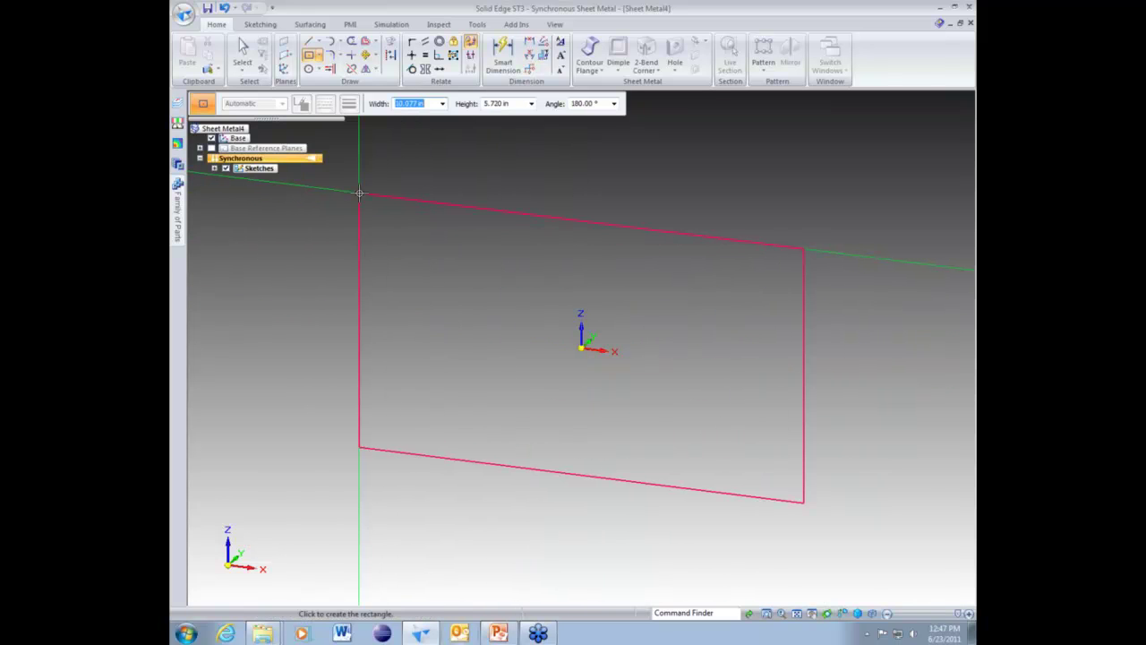
pyautogui.write('10')
pyautogui.press('Tab')
pyautogui.write('5')
pyautogui.press('Tab')
pyautogui.write('0')
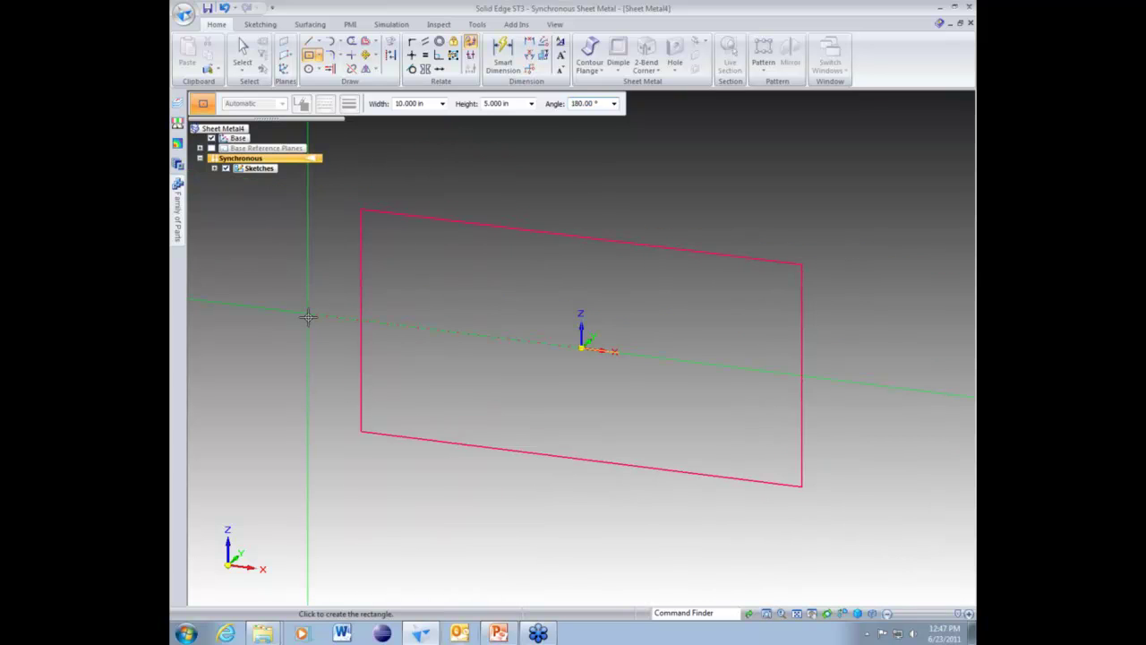
pyautogui.press('Return')
pyautogui.press('Escape')
# Turn the rectangle's region into sheet metal Tab 1 and orbit to view it flat.
pyautogui.click(483, 360)
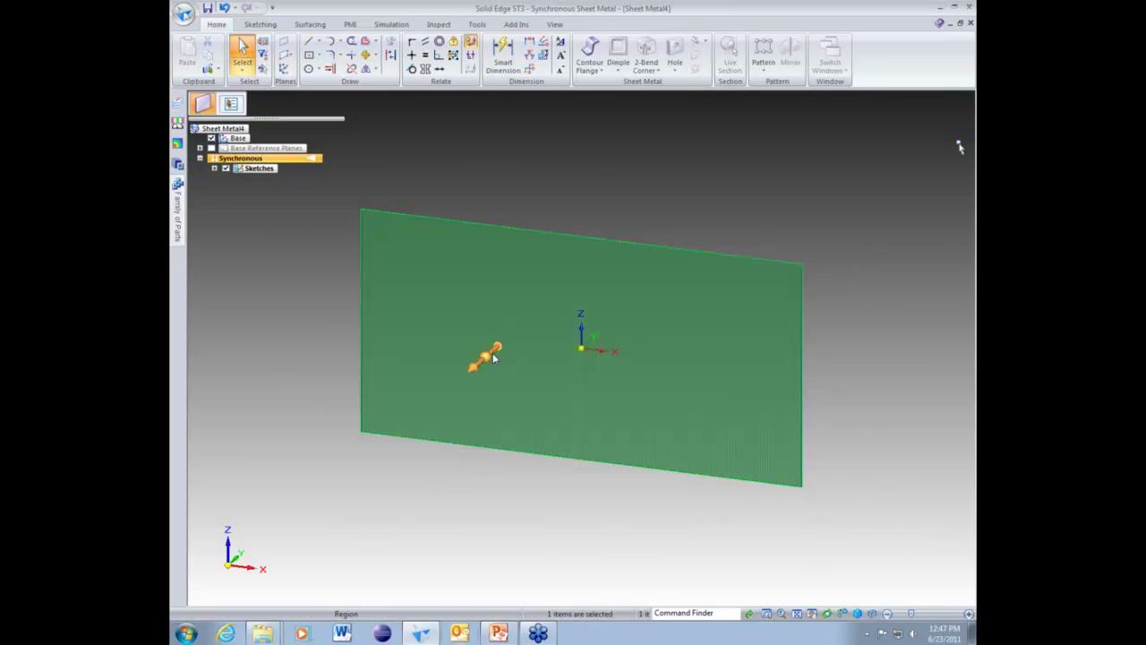
pyautogui.click(499, 349)
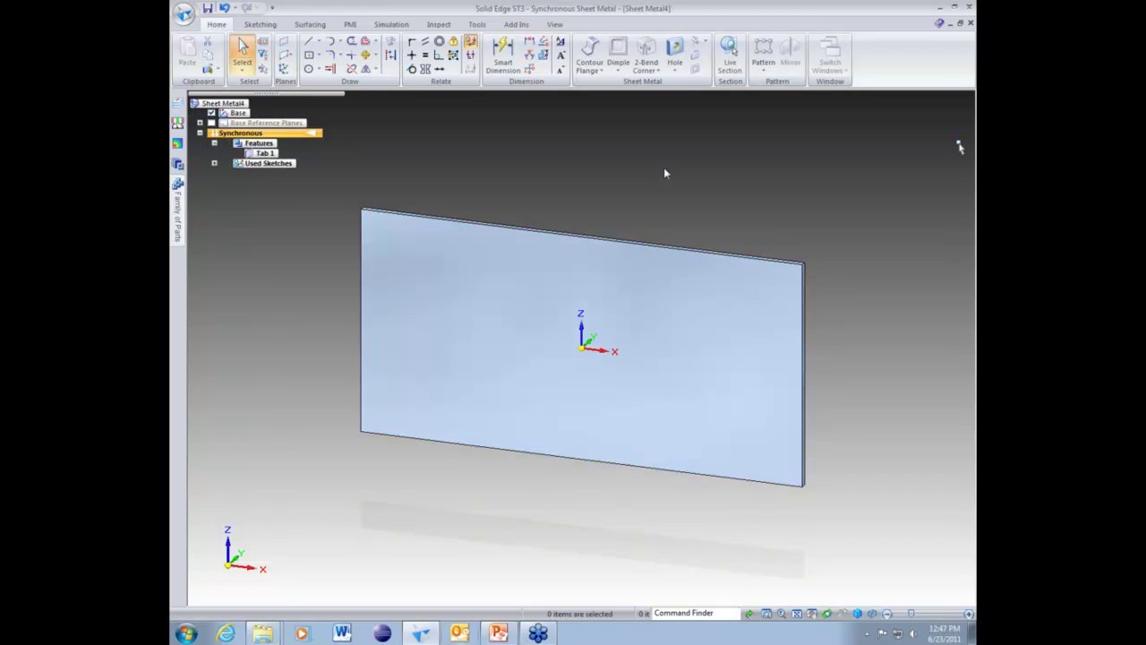
pyautogui.press('Left')
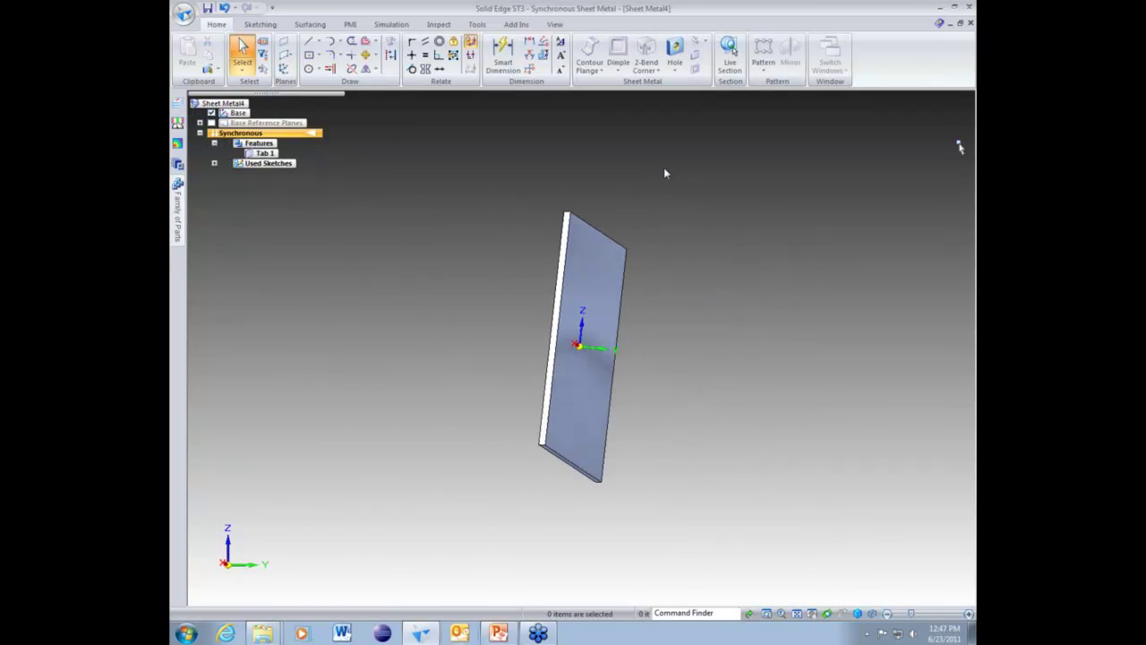
pyautogui.hotkey('ctrl', 'i')
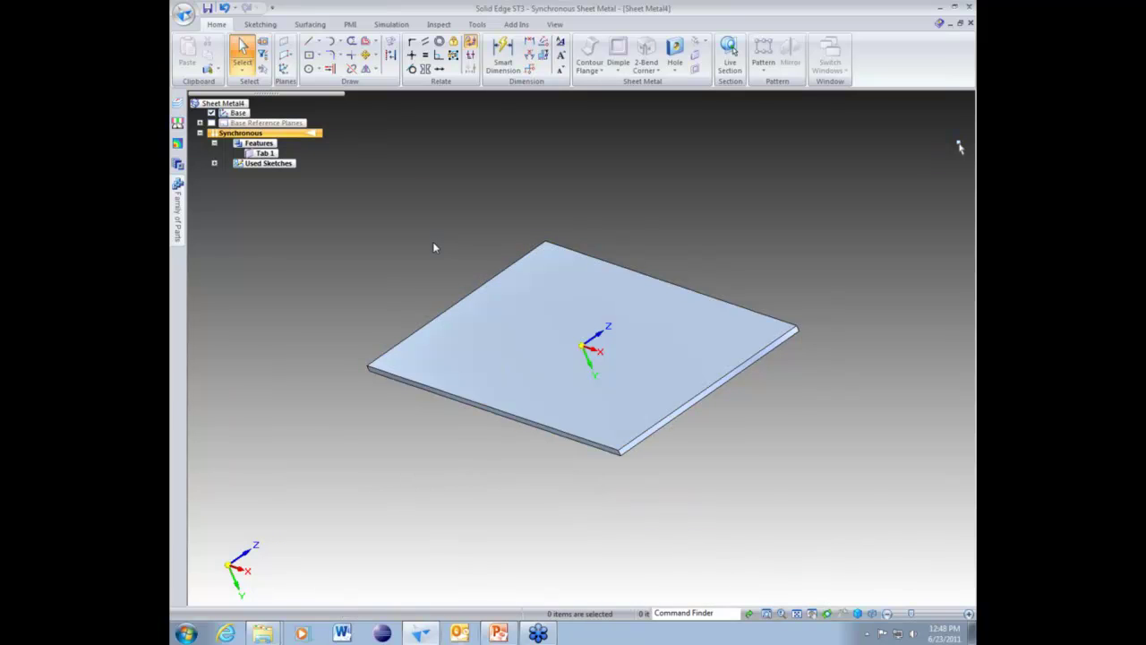
# Save the part as 'Custom Sheet Metal' in the Solid Edge ST3 Lunch Bytes template folder.
pyautogui.click(184, 13)
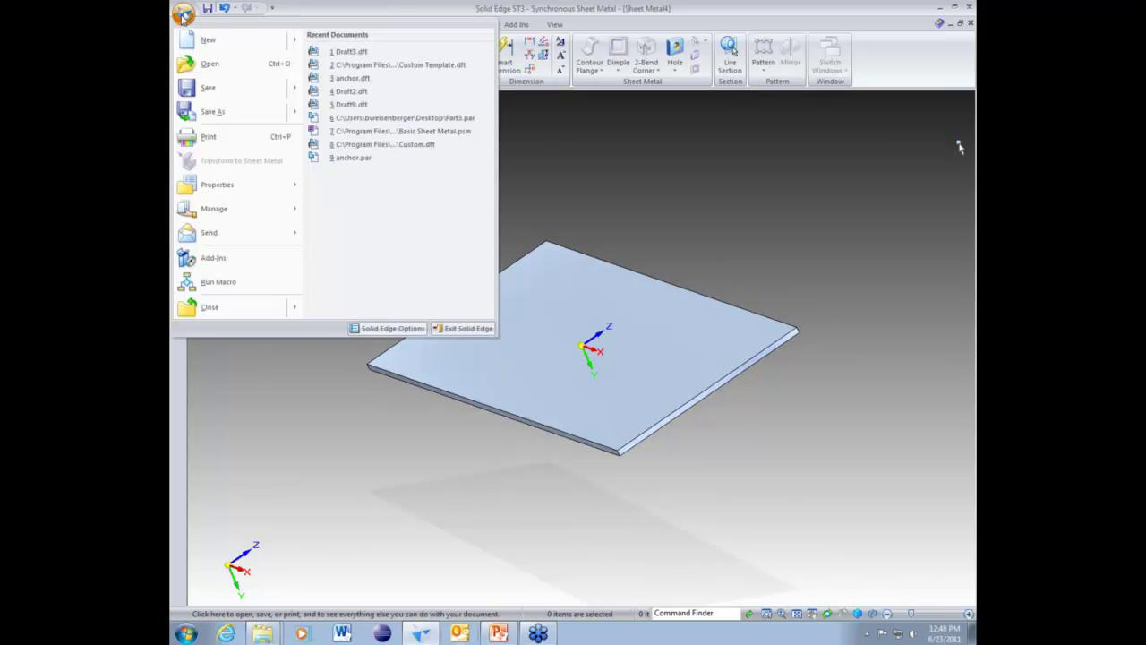
pyautogui.click(222, 114)
pyautogui.click(551, 230)
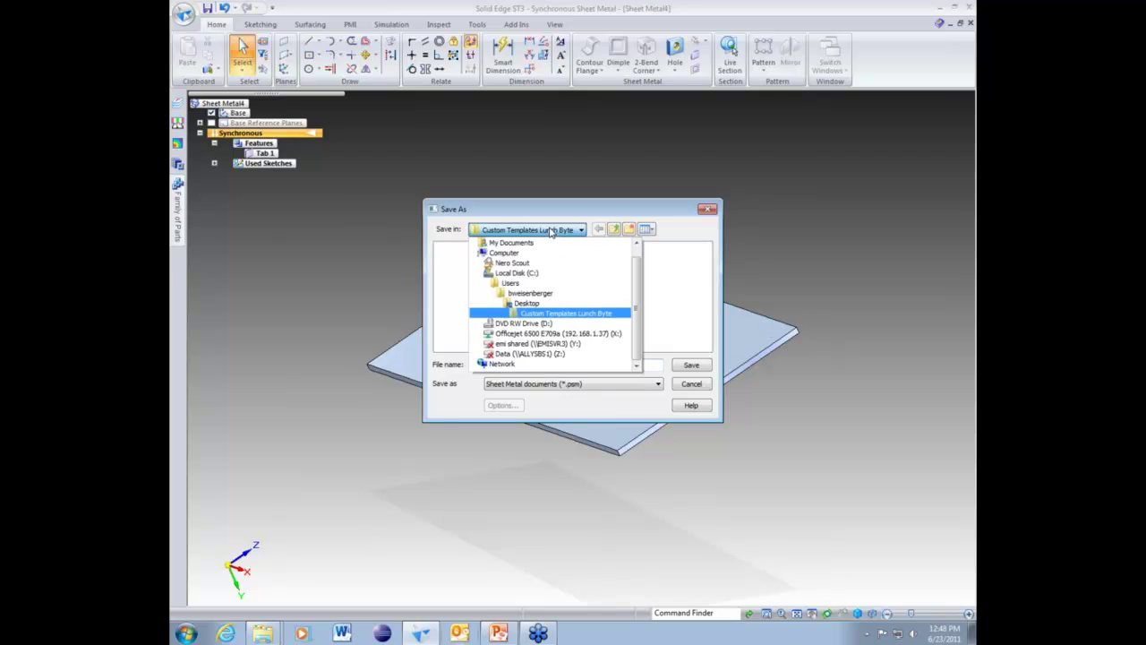
pyautogui.click(517, 272)
pyautogui.moveTo(608, 346); pyautogui.dragTo(625, 347)
pyautogui.doubleClick(582, 249)
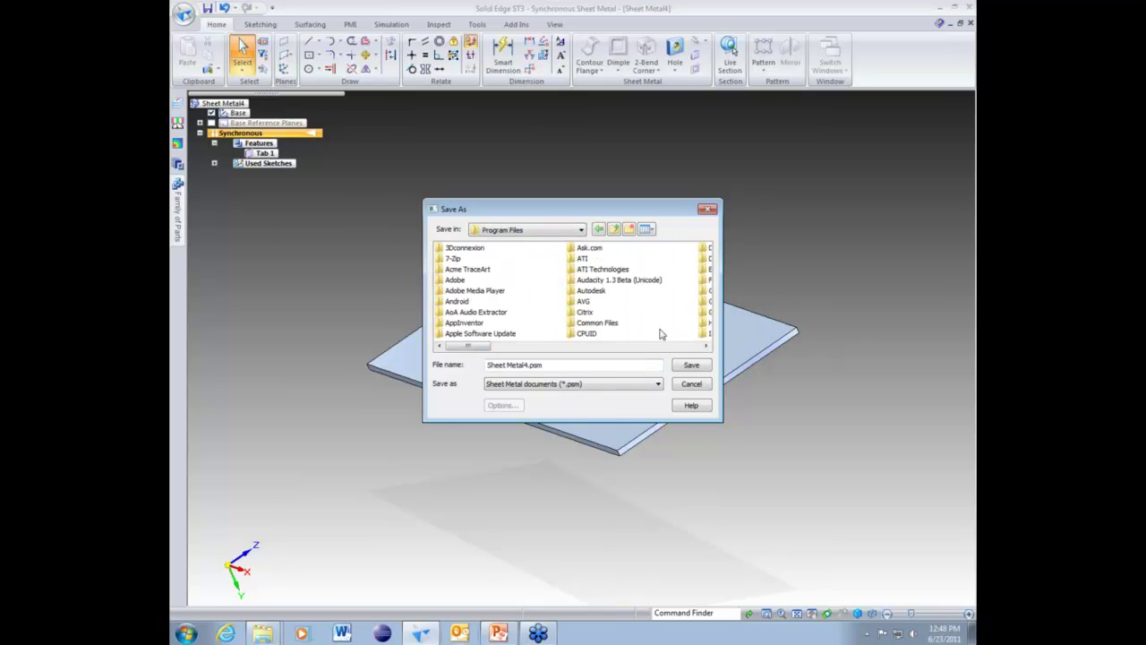
pyautogui.hscroll(5, 660, 355)
pyautogui.doubleClick(611, 259)
pyautogui.doubleClick(549, 280)
pyautogui.doubleClick(464, 250)
pyautogui.moveTo(557, 365); pyautogui.dragTo(472, 364)
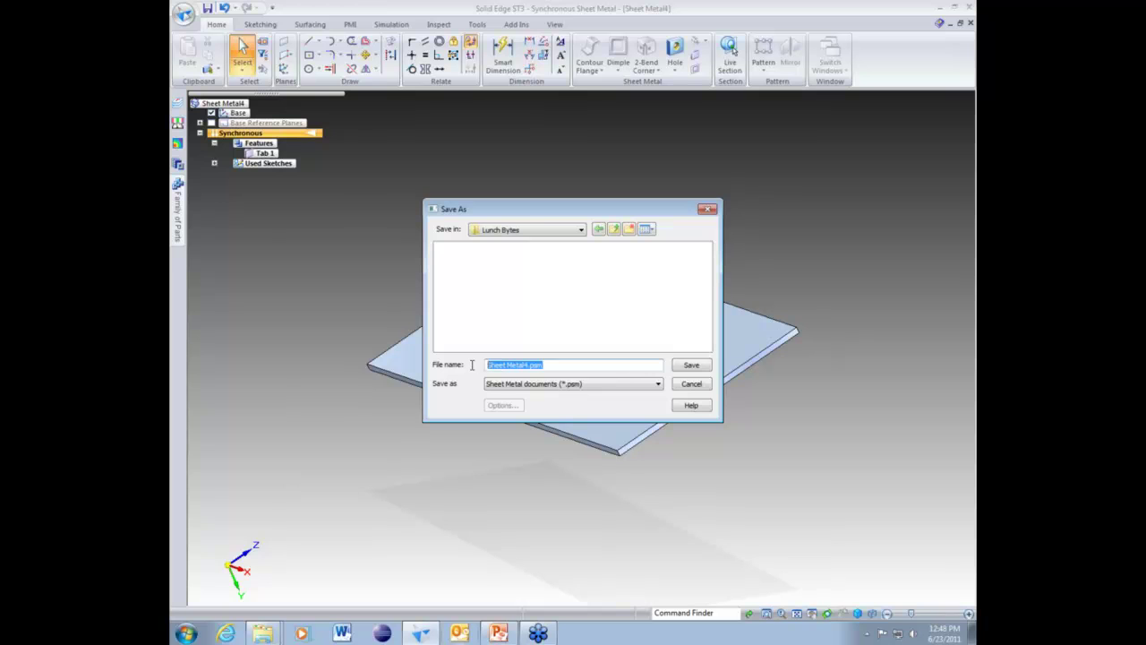
pyautogui.write('Custo')
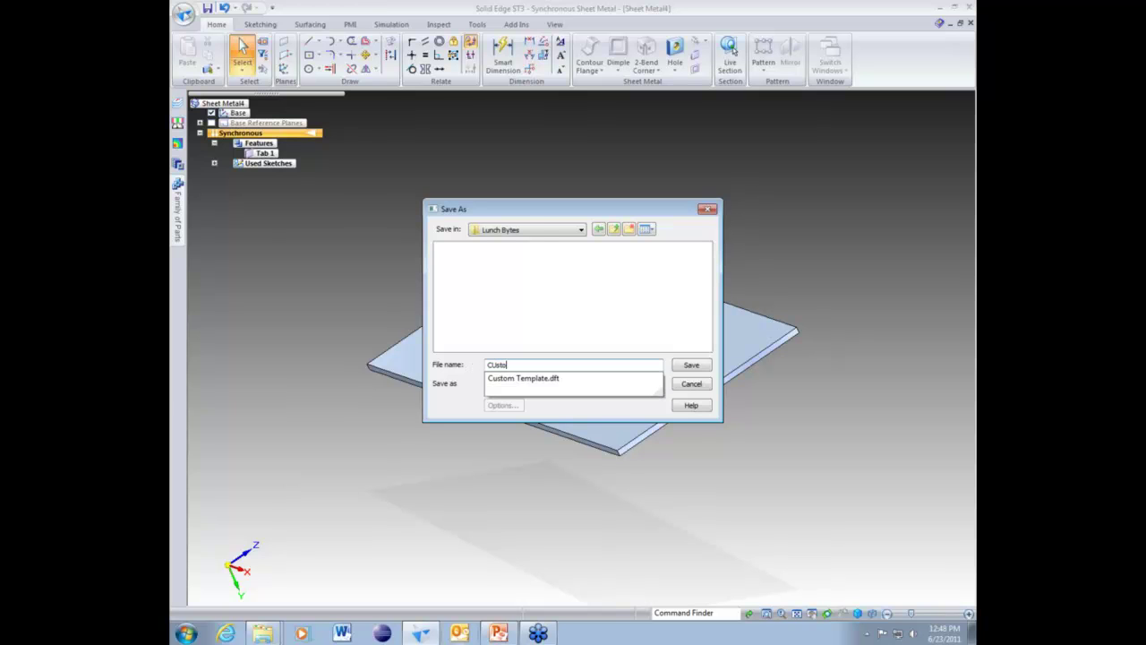
pyautogui.write('m Sheet Metal')
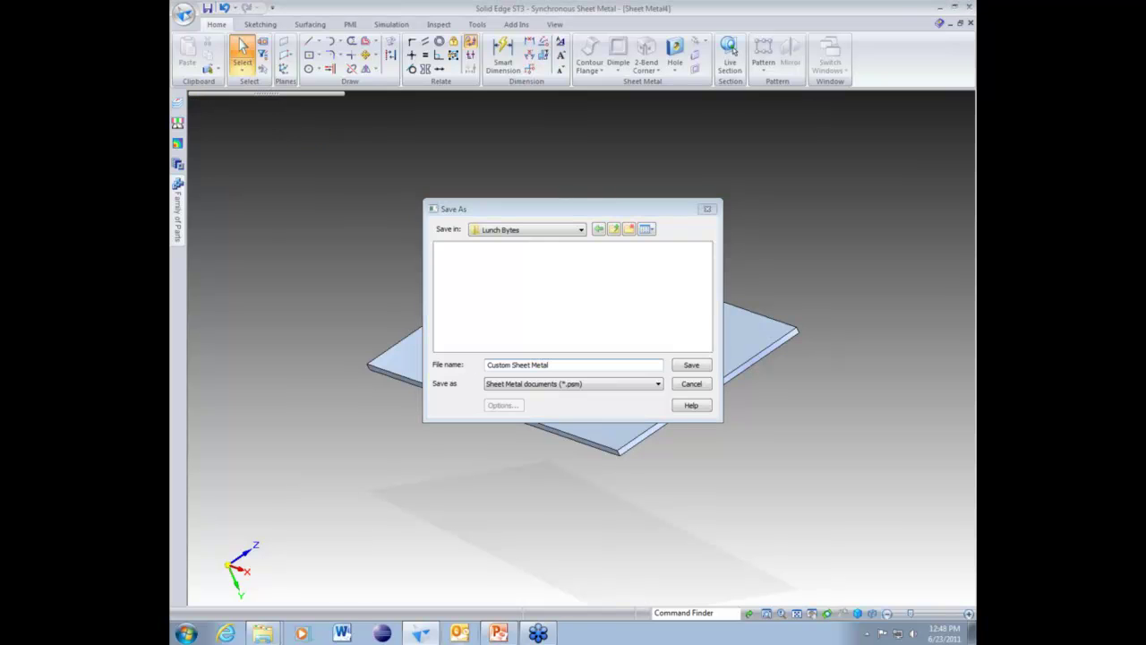
pyautogui.press('Return')
# Check that Custom Sheet Metal is listed under Lunch Bytes templates for new documents, then cancel.
pyautogui.click(182, 13)
pyautogui.click(208, 39)
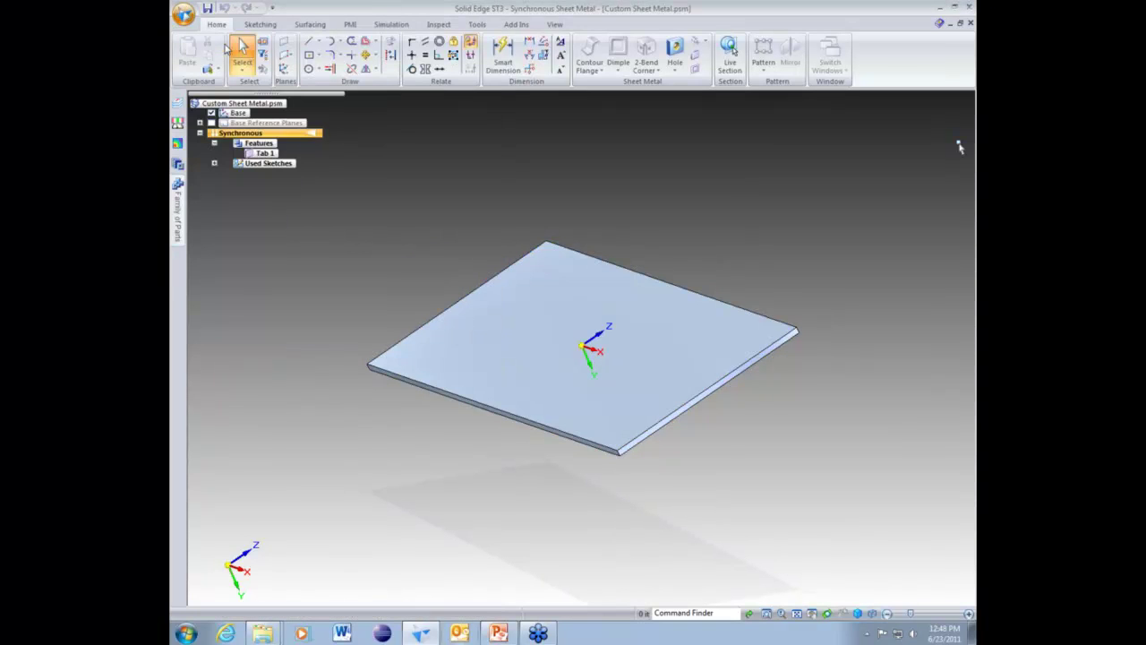
pyautogui.click(452, 222)
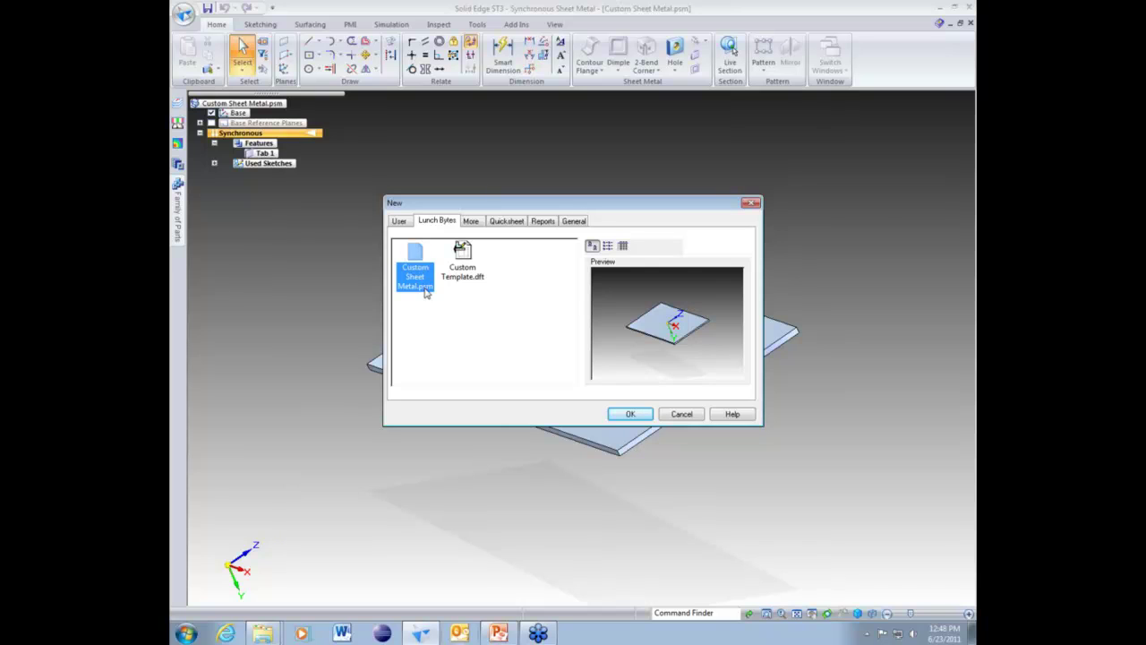
pyautogui.click(681, 414)
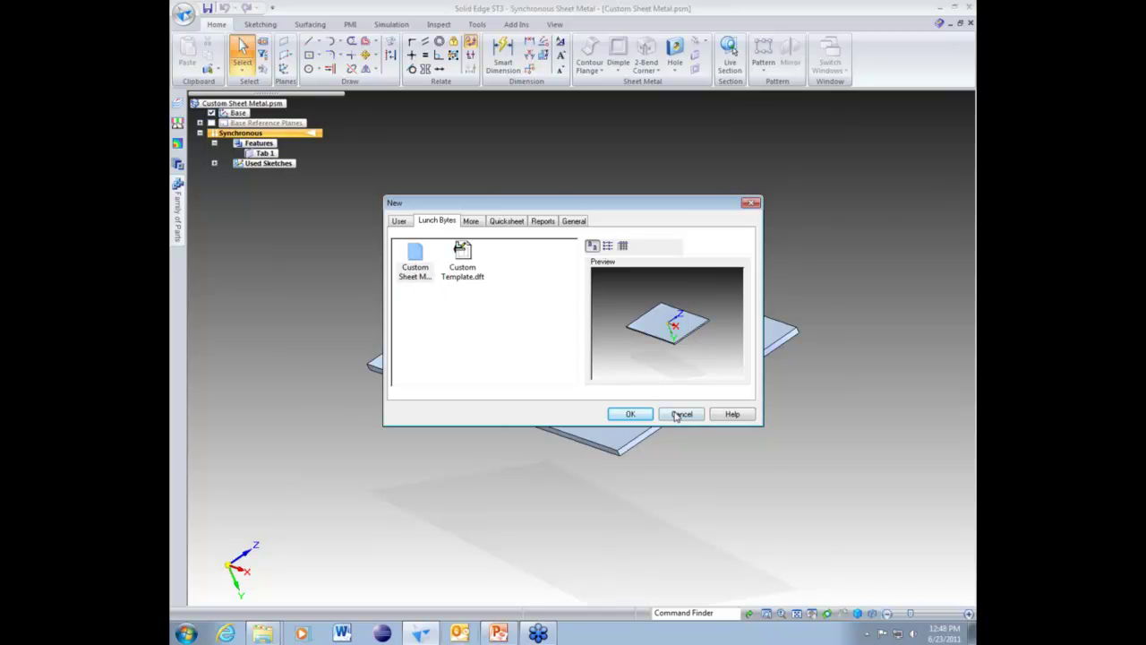
pyautogui.click(556, 25)
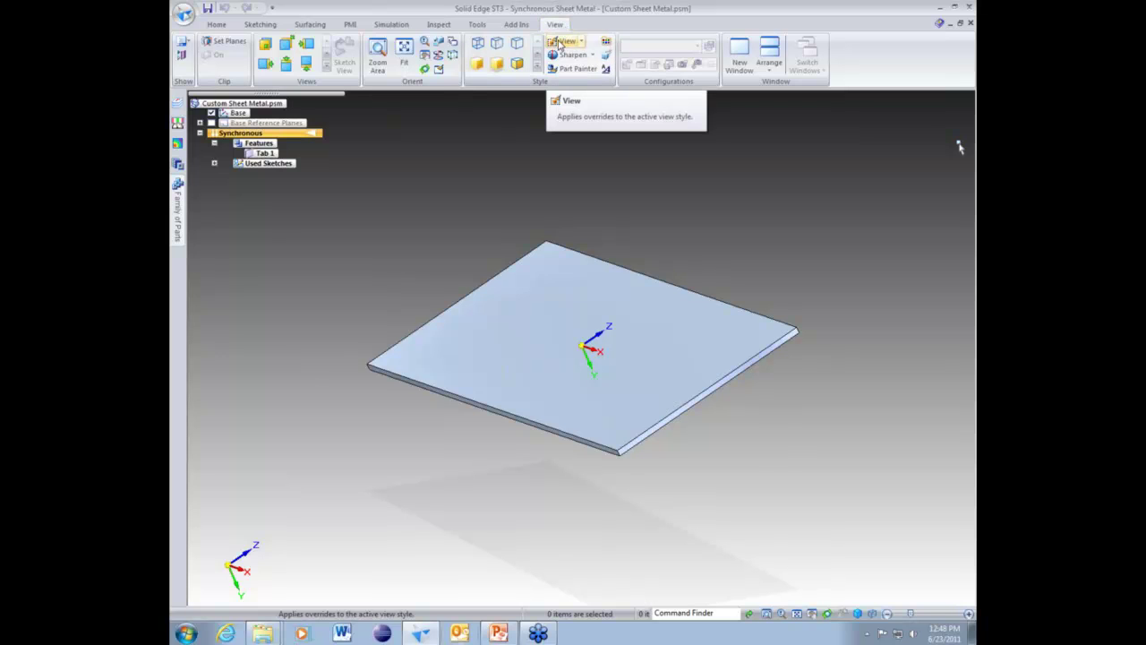
# Set the Format View background type to Solid Edge default instead of the gradient.
pyautogui.click(559, 43)
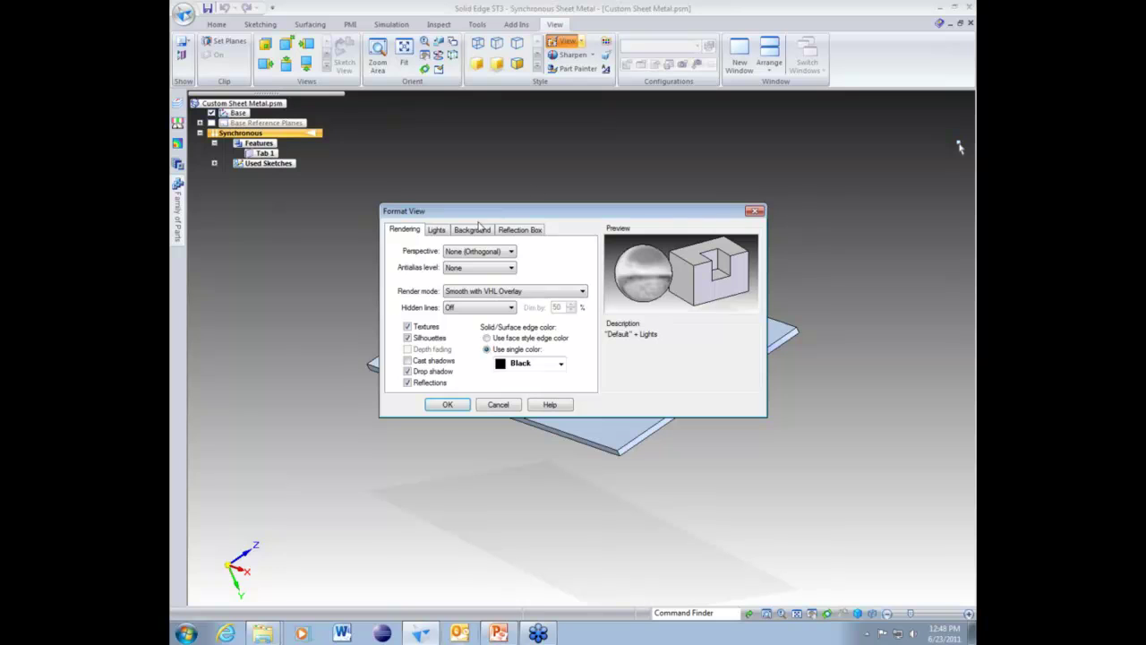
pyautogui.click(479, 231)
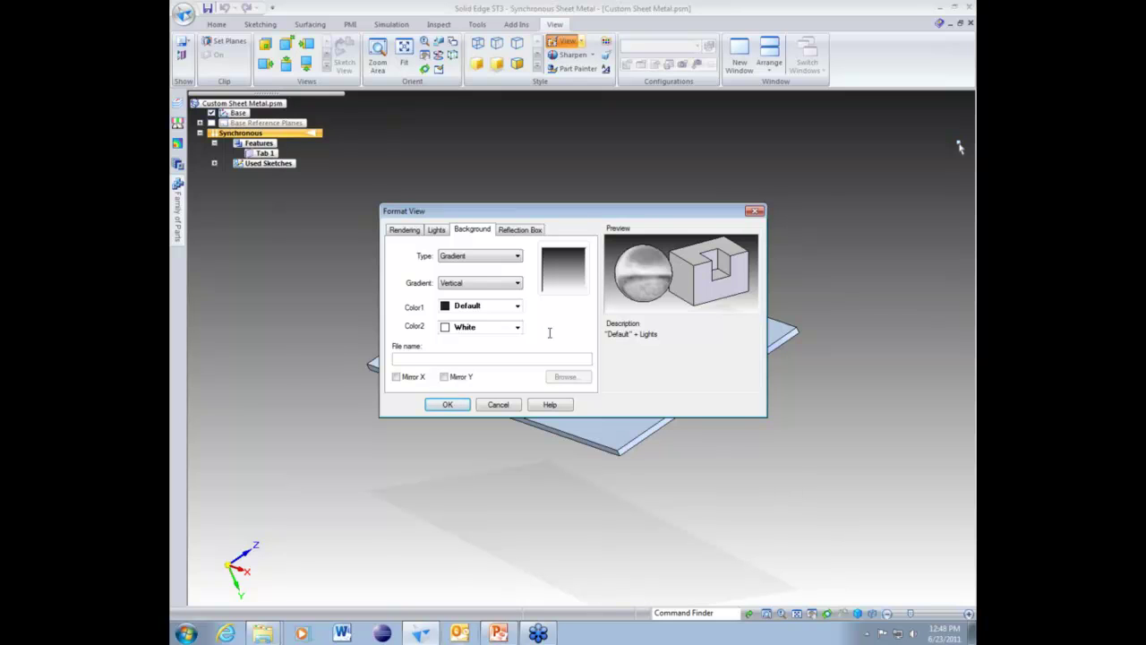
pyautogui.click(519, 257)
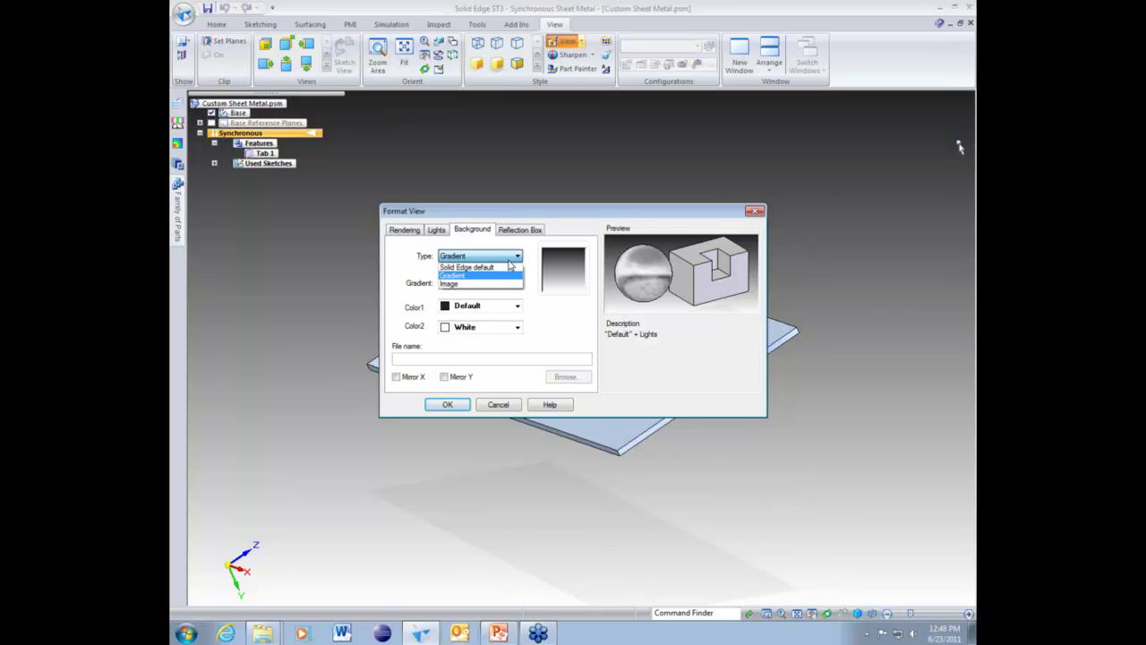
pyautogui.click(506, 268)
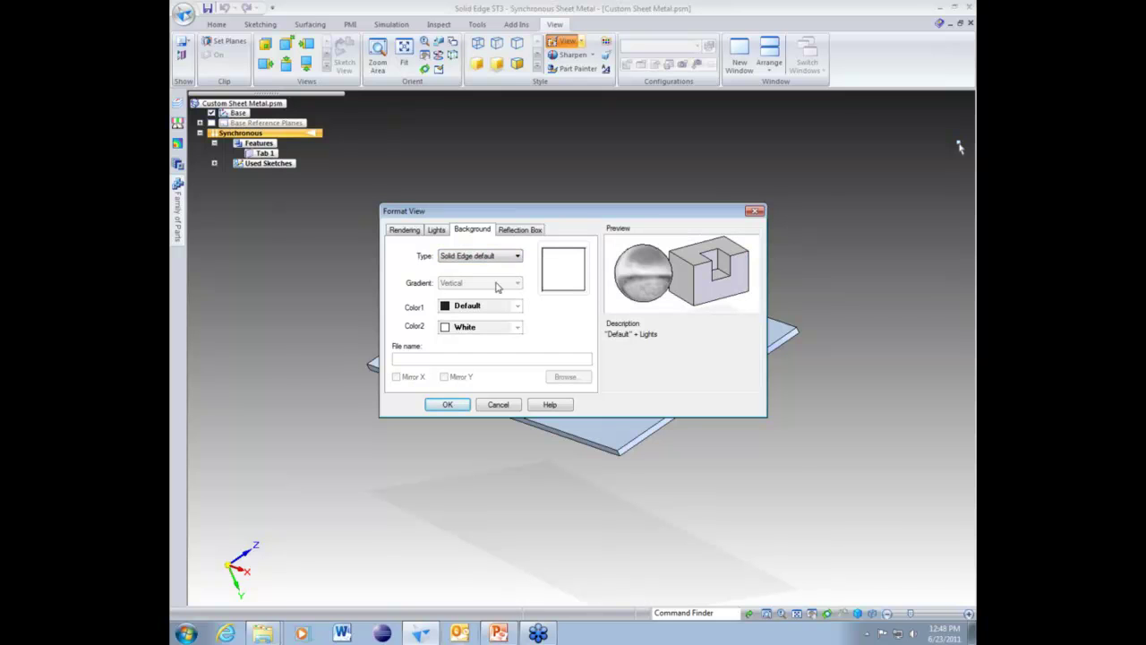
pyautogui.click(448, 405)
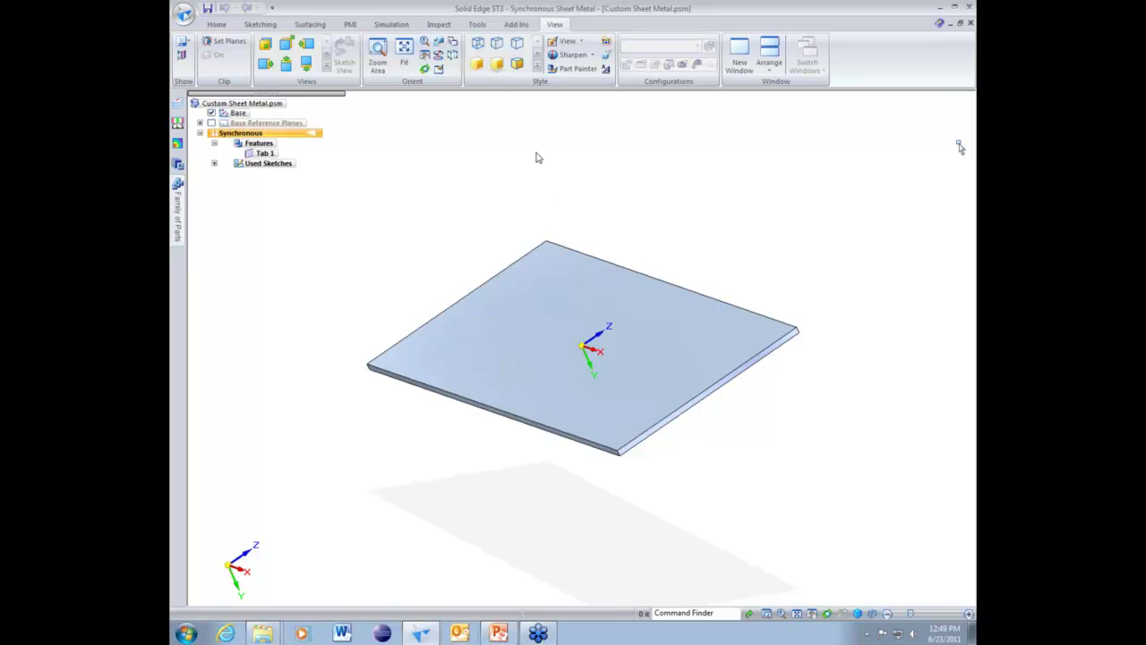
# Open the Colors page of Solid Edge Options and browse the colour schemes without changing one.
pyautogui.click(183, 15)
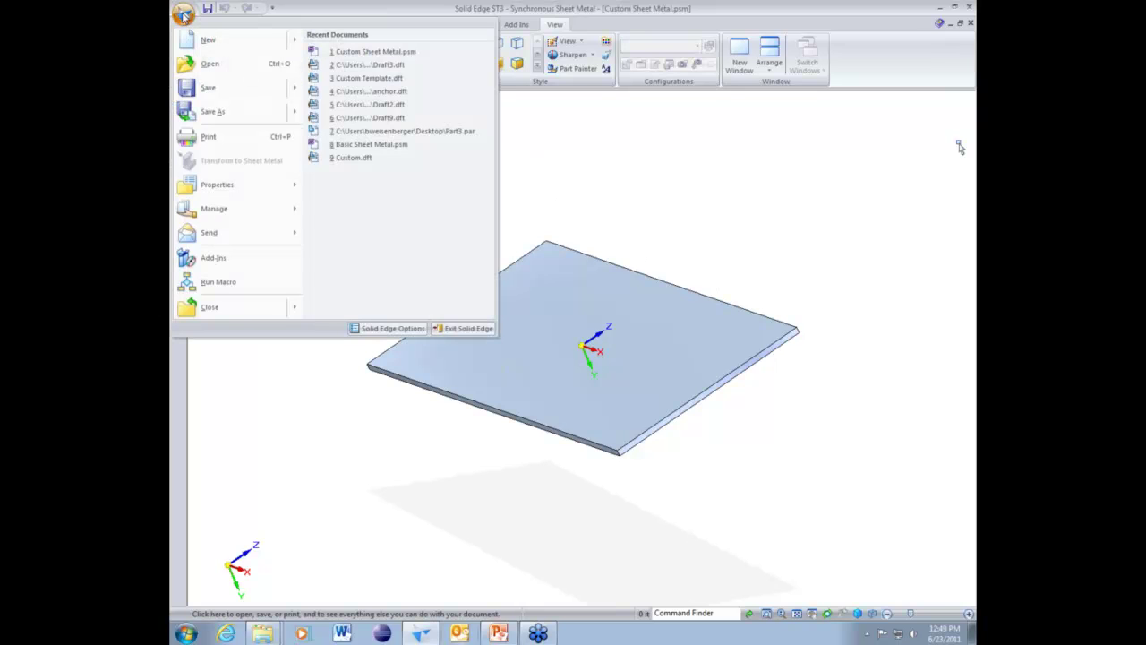
pyautogui.click(394, 353)
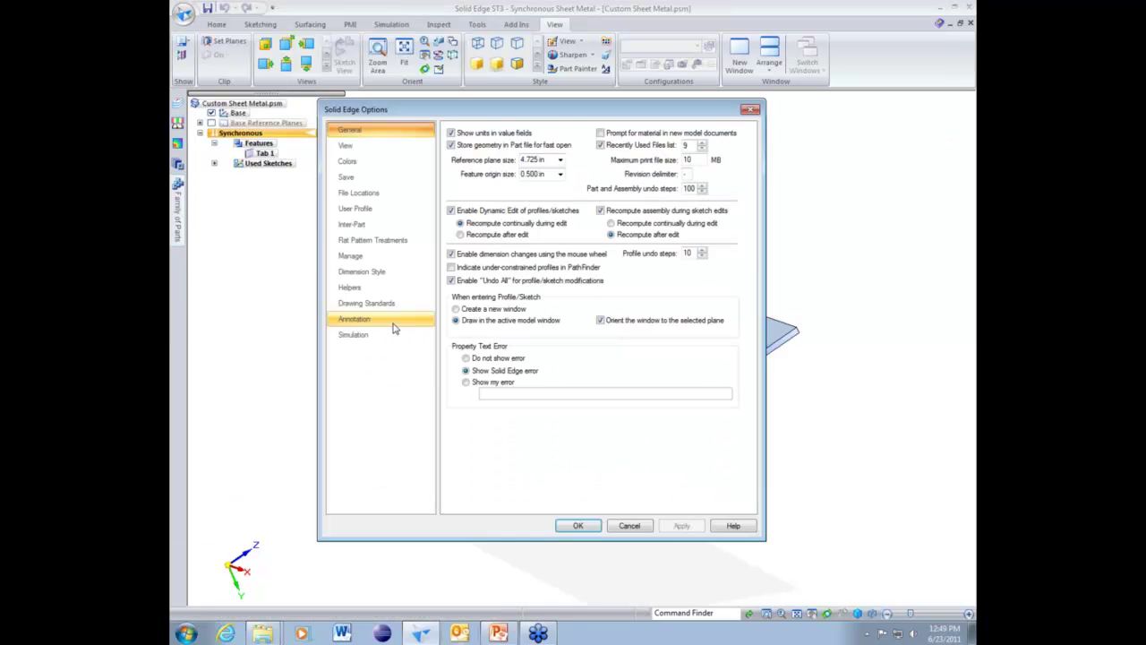
pyautogui.click(374, 163)
pyautogui.click(582, 138)
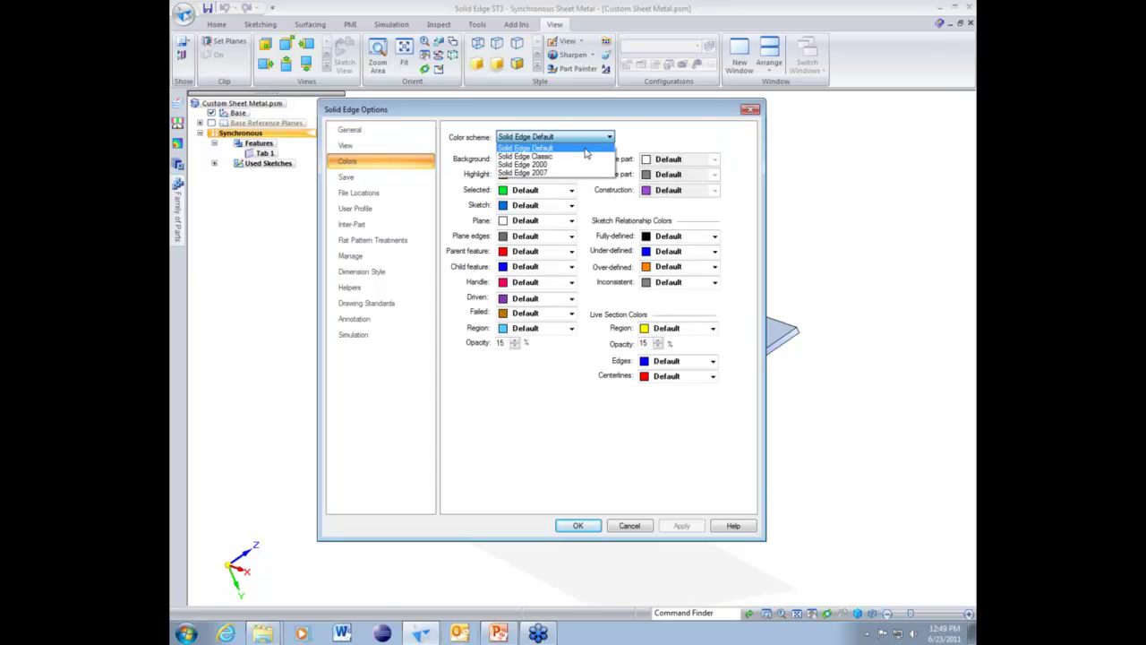
pyautogui.click(649, 140)
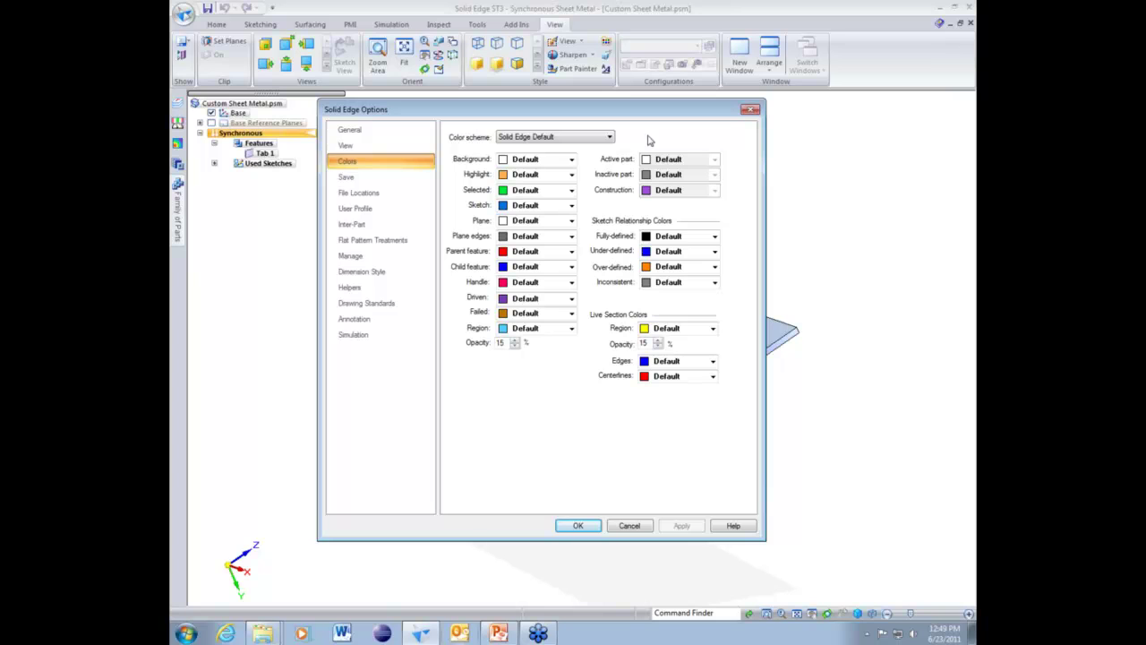
# Try a Red background, cancel the options unchanged, and advance to the 'Thanks for your time.' slide.
pyautogui.click(572, 160)
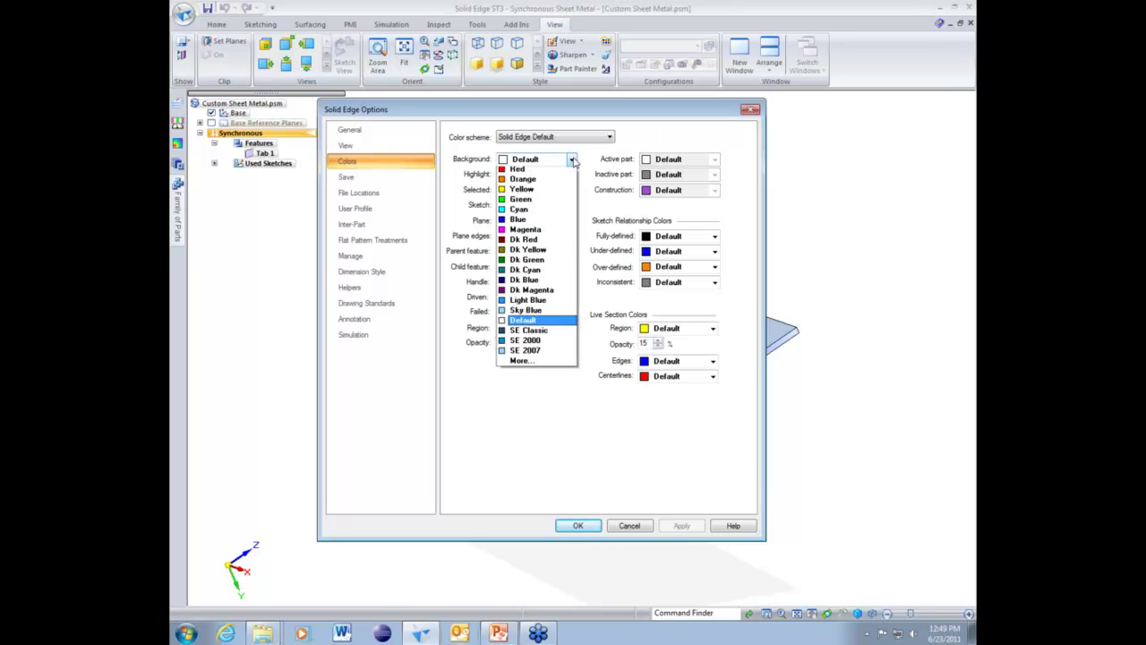
pyautogui.click(528, 232)
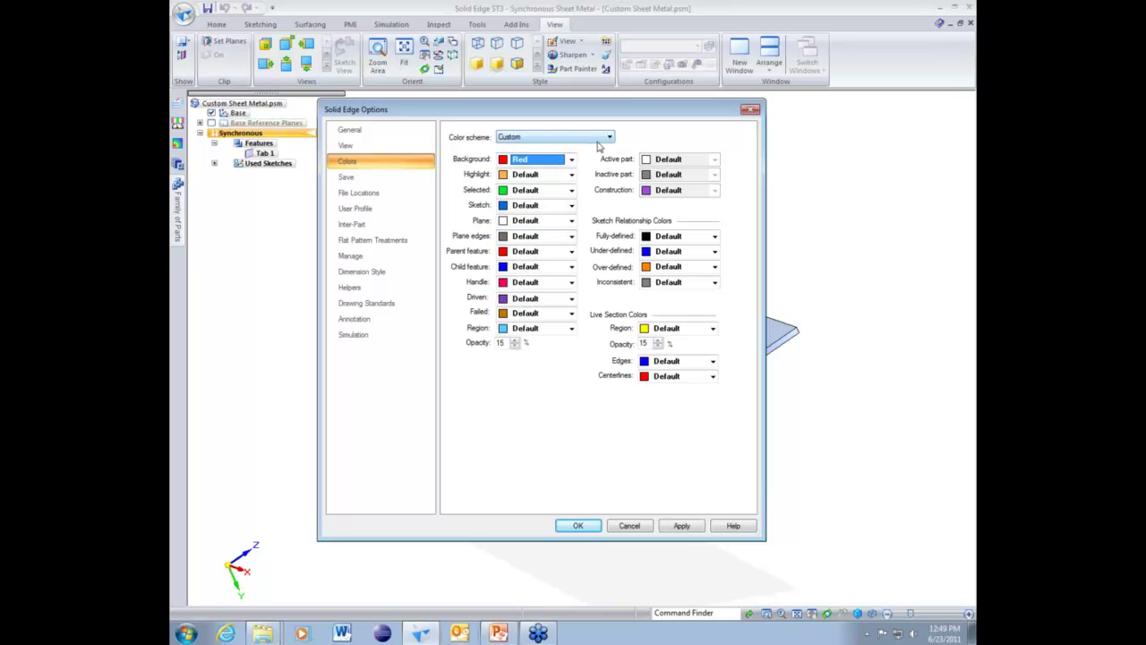
pyautogui.click(571, 161)
pyautogui.click(570, 171)
pyautogui.click(634, 527)
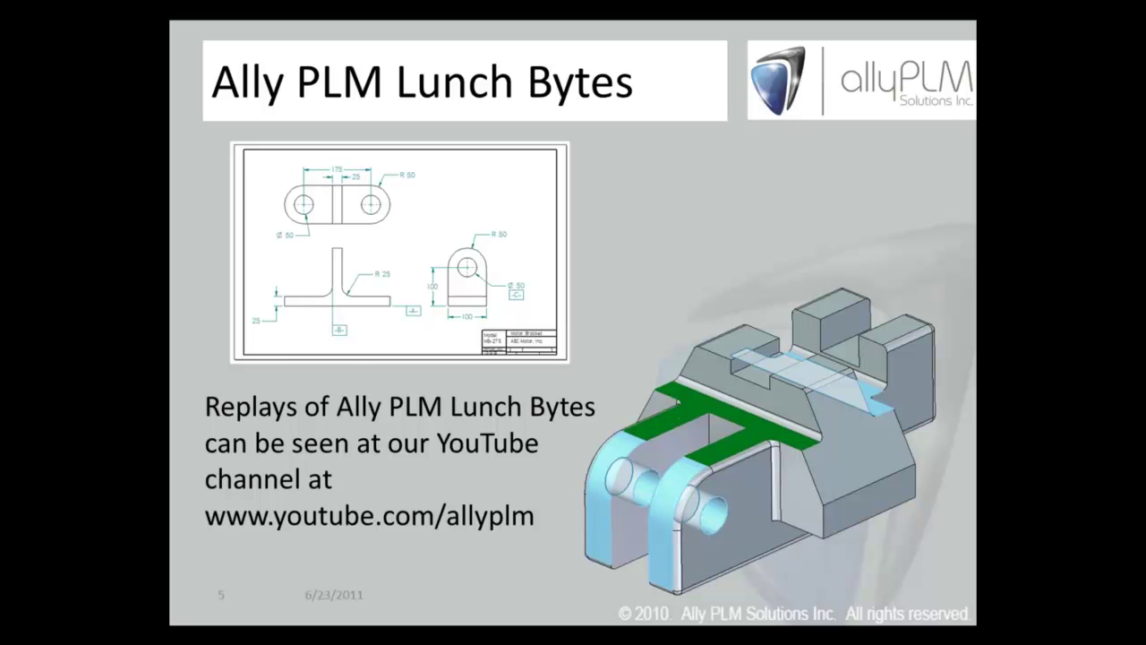
pyautogui.press('Right')
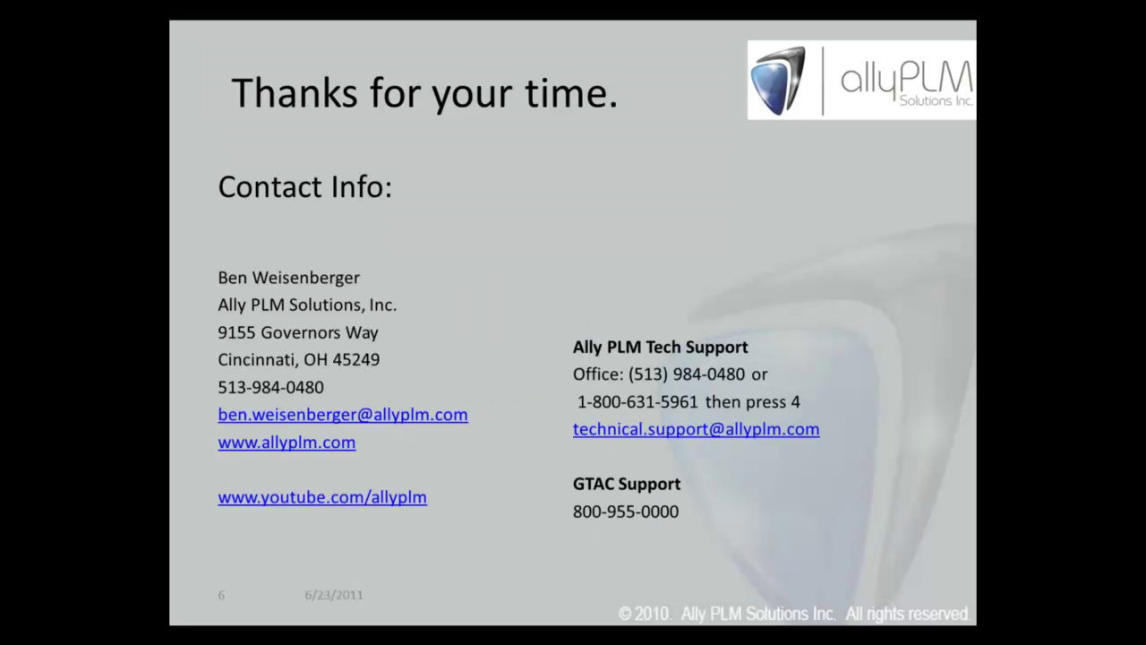